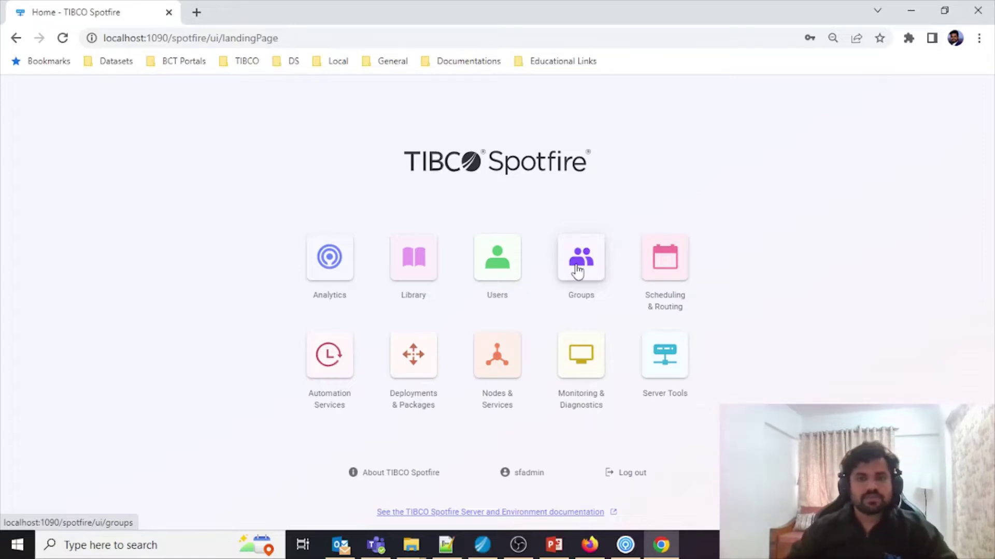
# Step: Create the local group 'BusinessUser' and bring up its Licenses page
pyautogui.click(577, 271)
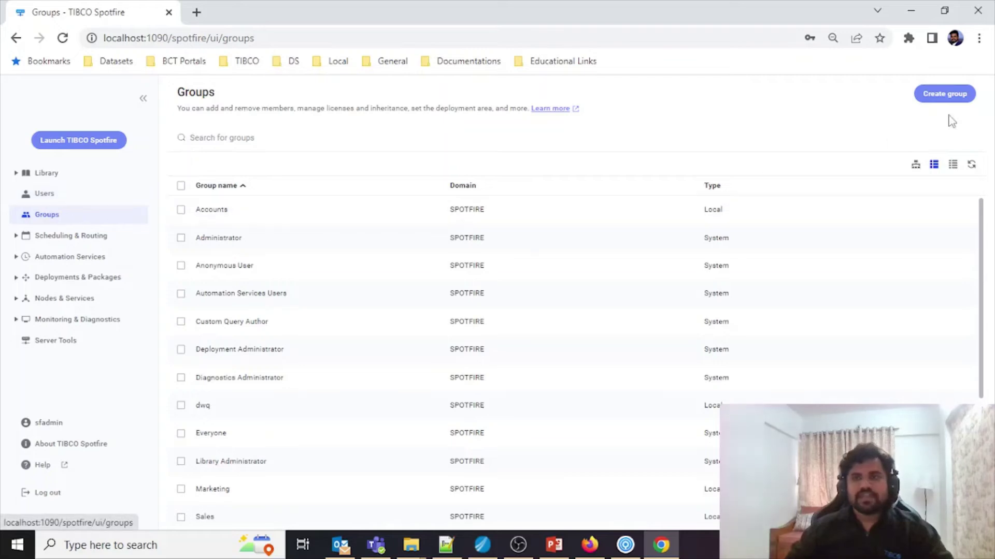
pyautogui.click(953, 99)
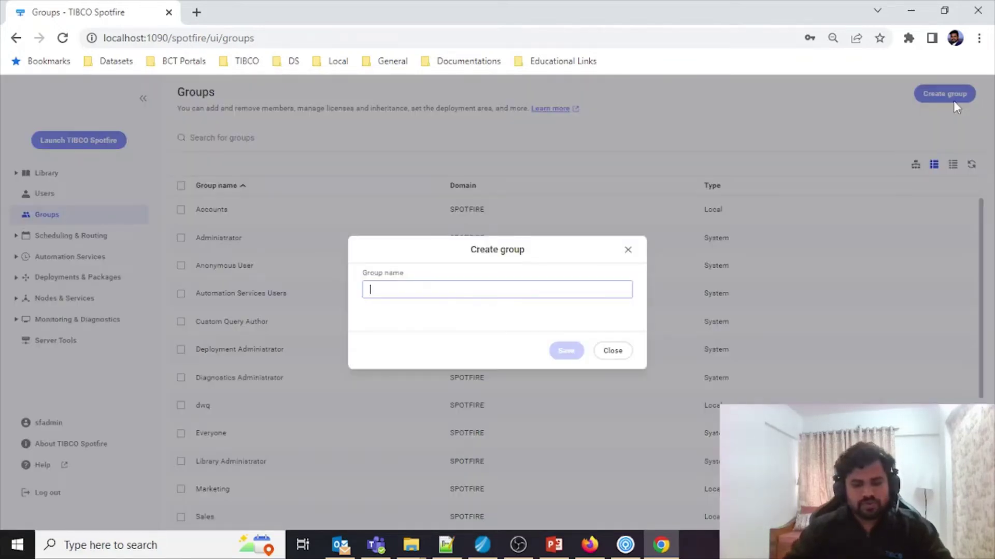
pyautogui.write('Business')
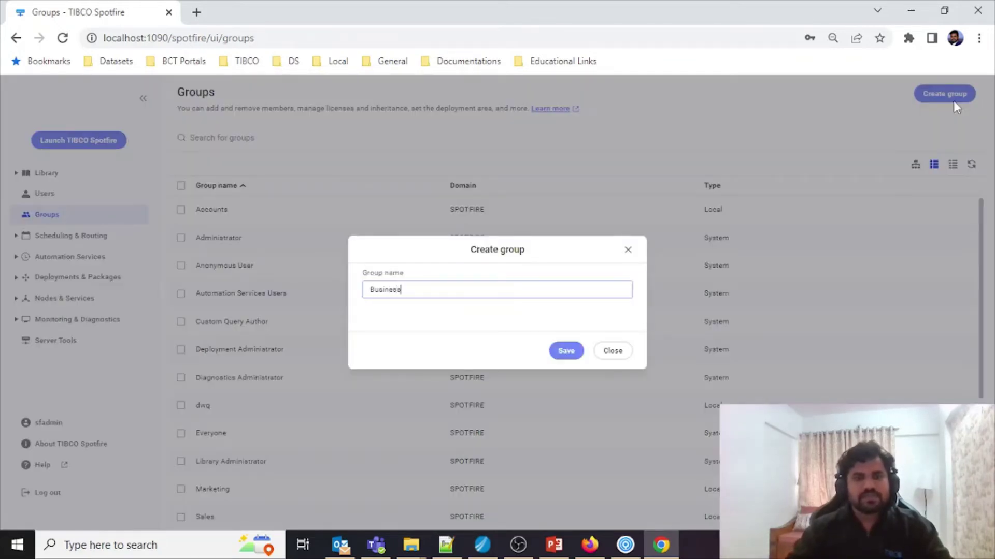
pyautogui.write('User')
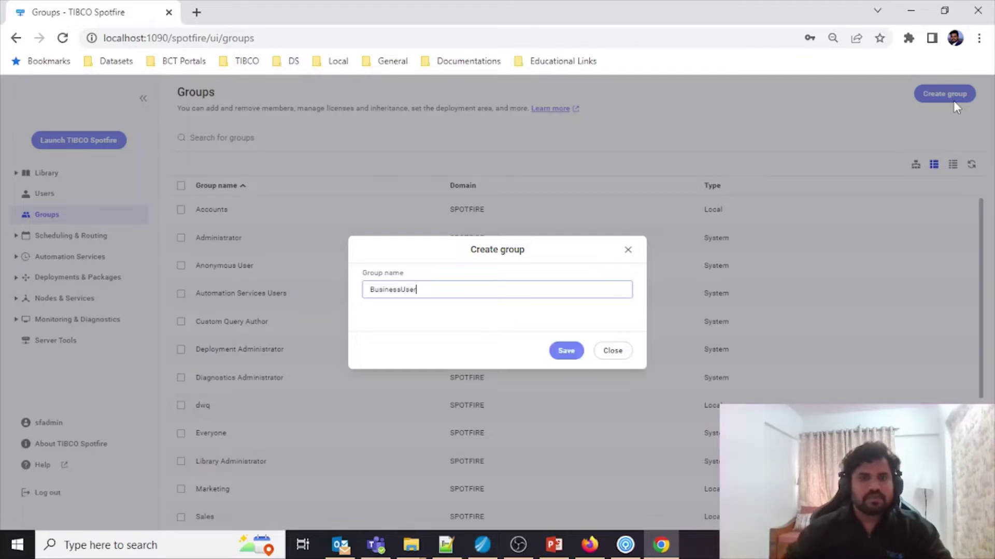
pyautogui.click(568, 353)
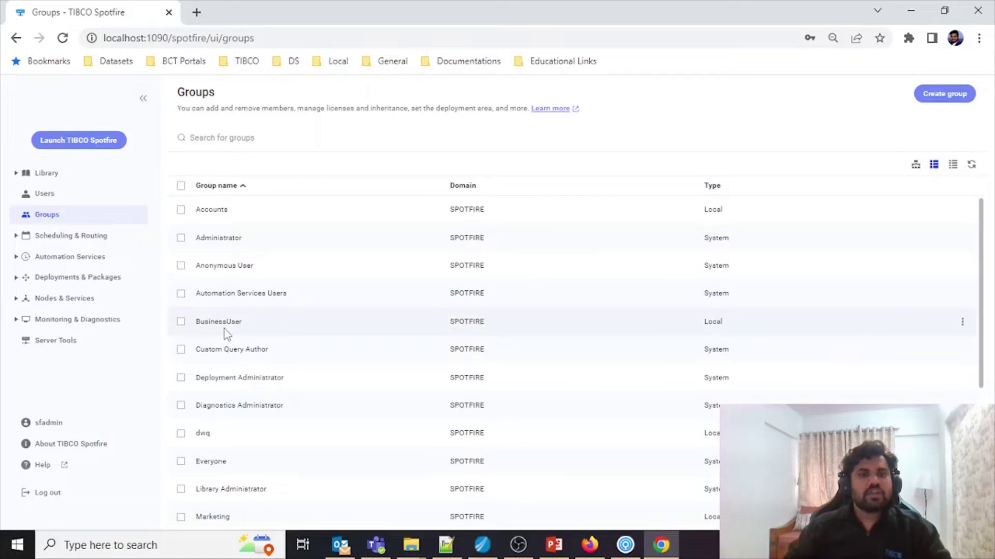
pyautogui.click(223, 328)
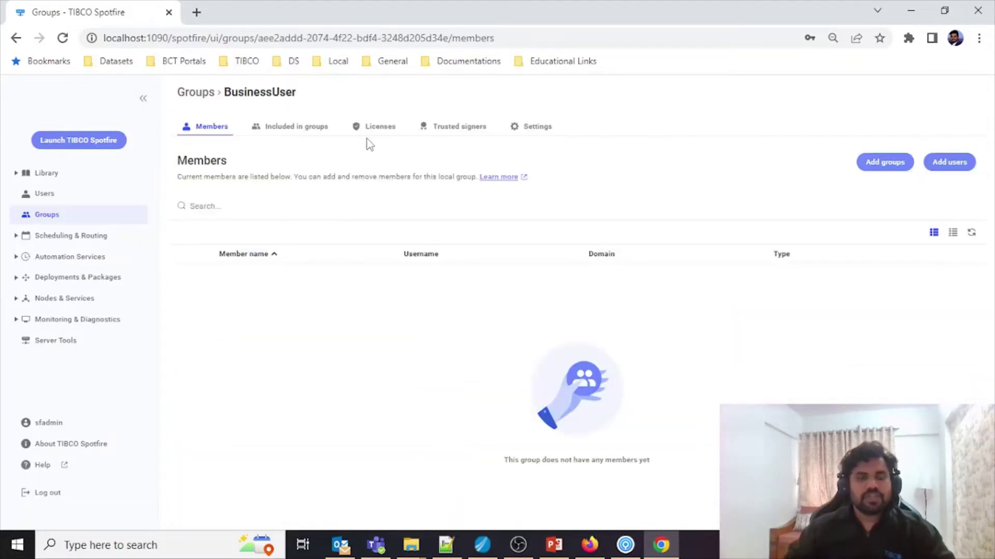
pyautogui.click(380, 128)
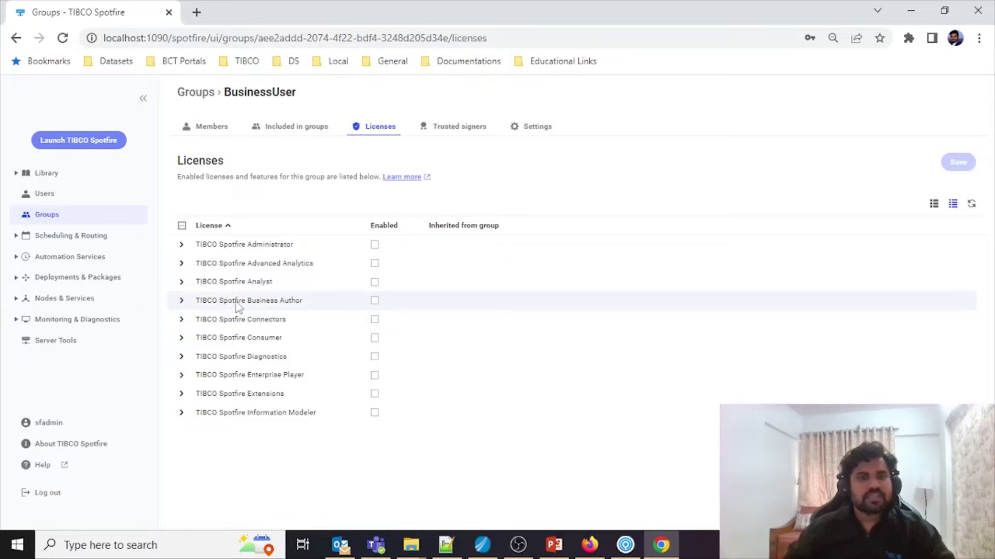
# Step: Enable the Business Author license and the TIBCO Spotfire Consumer feature for BusinessUser
pyautogui.click(374, 304)
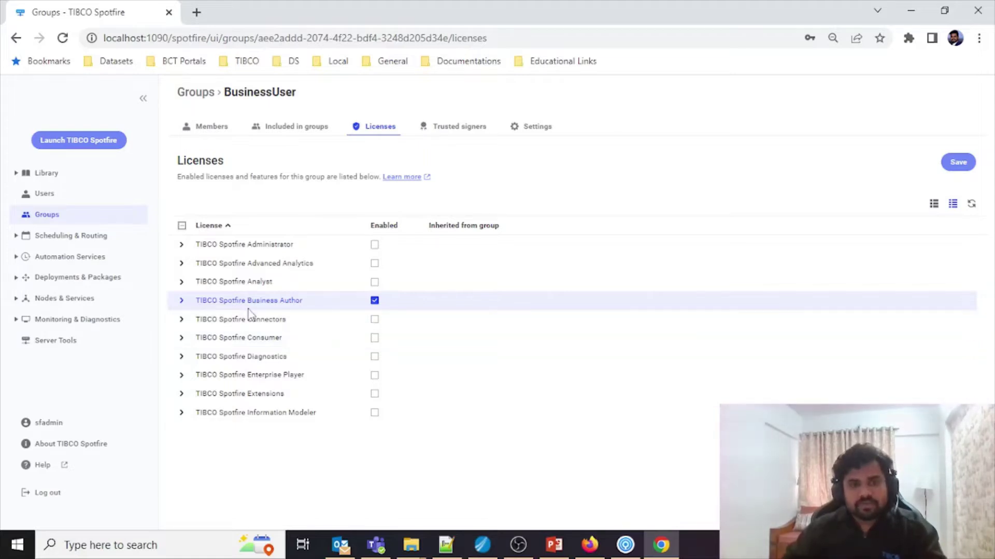
pyautogui.click(182, 340)
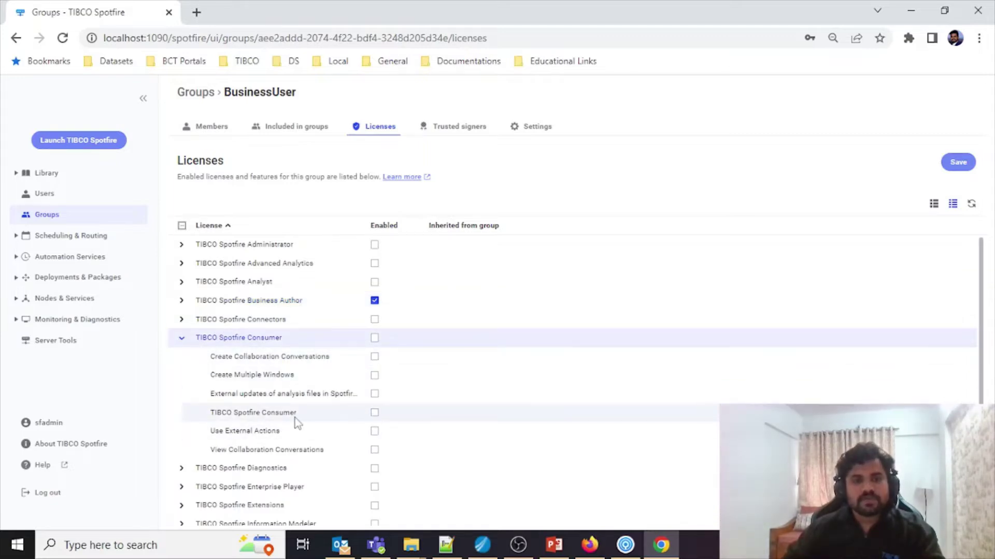
pyautogui.click(373, 414)
# Step: Enable Enterprise Player's Open from Library, Open Linked Data, Save Analysis File and Save to Library, then save
pyautogui.scroll(-1, 249, 477)
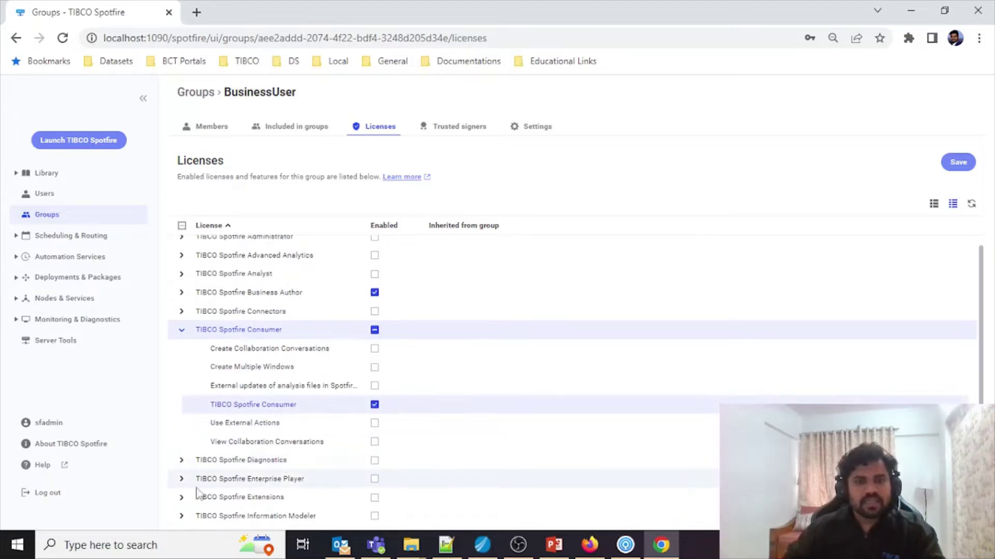
pyautogui.click(181, 480)
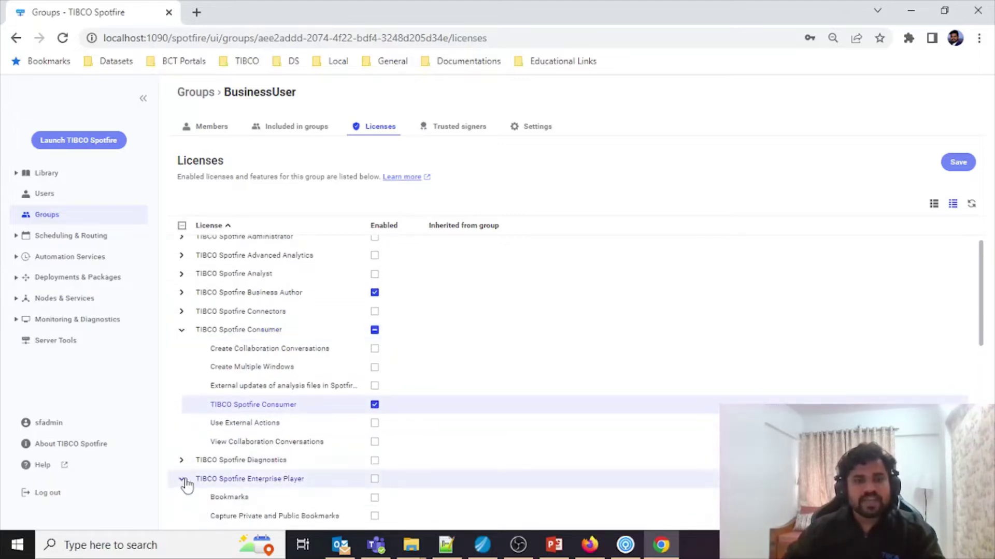
pyautogui.scroll(-7, 259, 485)
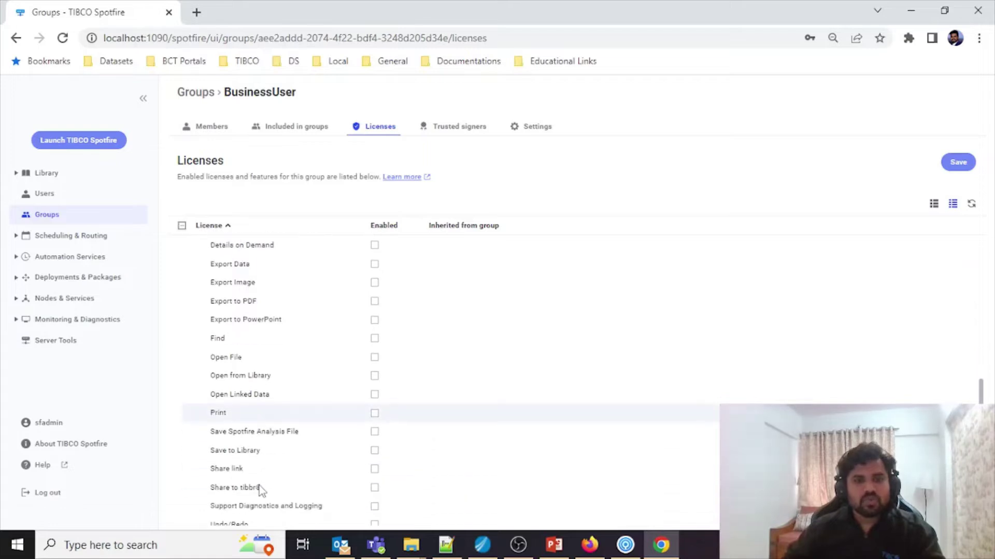
pyautogui.click(375, 377)
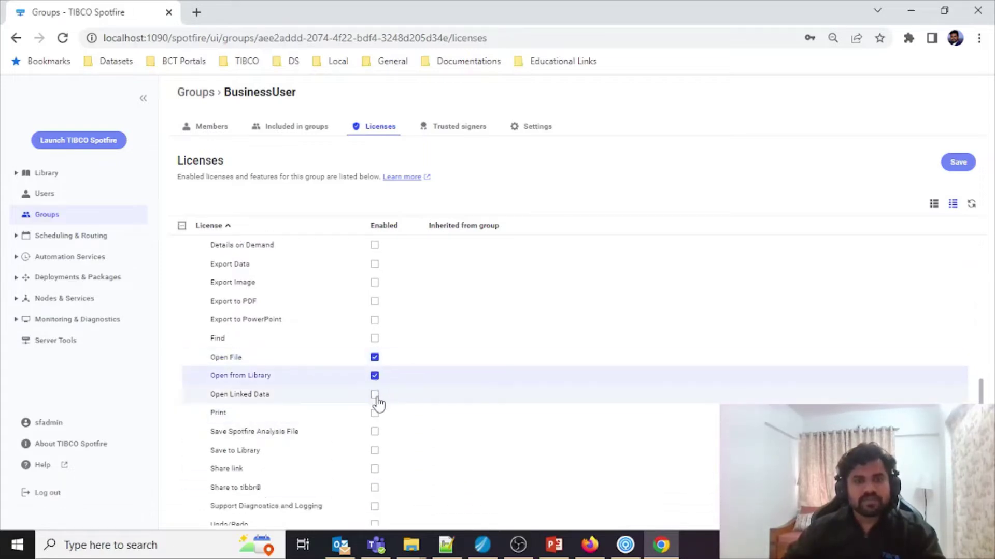
pyautogui.click(377, 400)
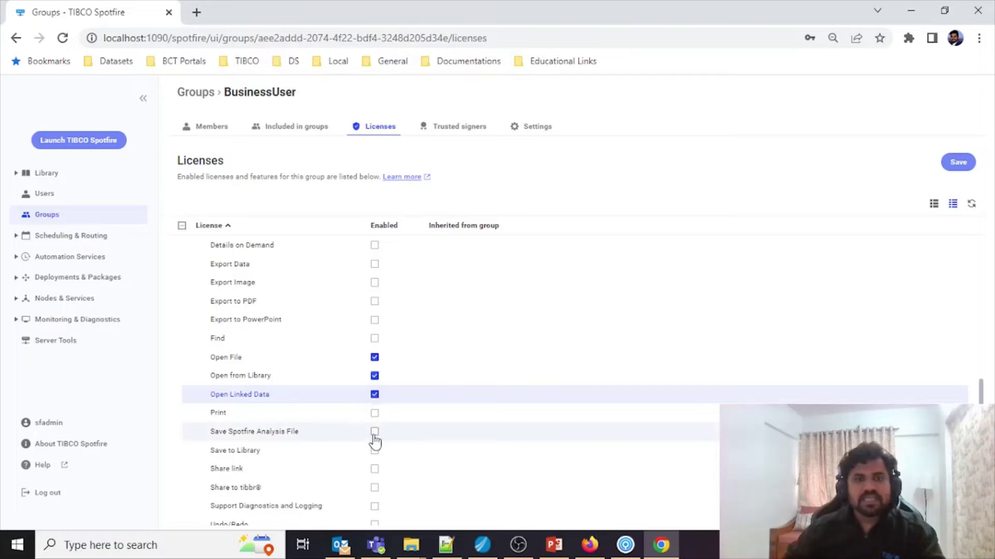
pyautogui.click(375, 435)
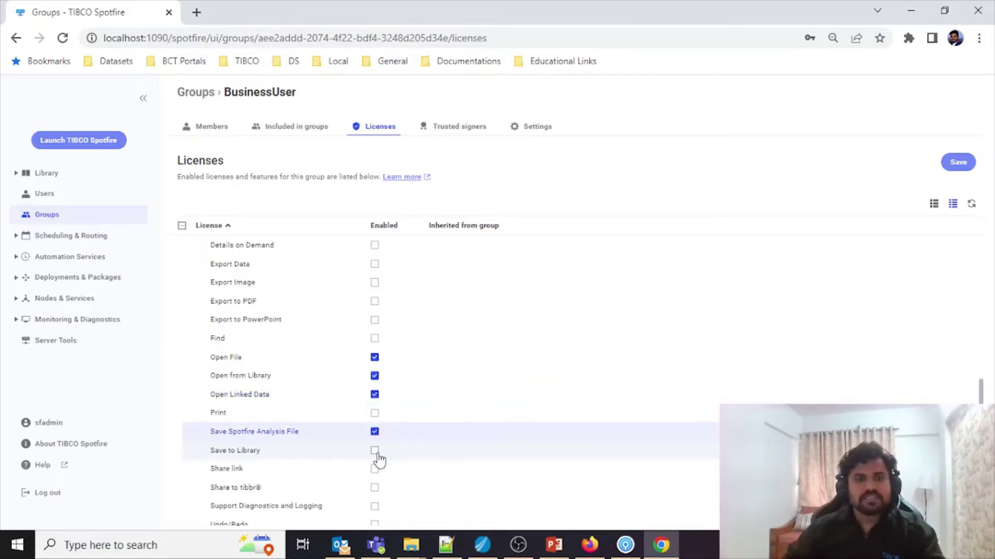
pyautogui.click(375, 452)
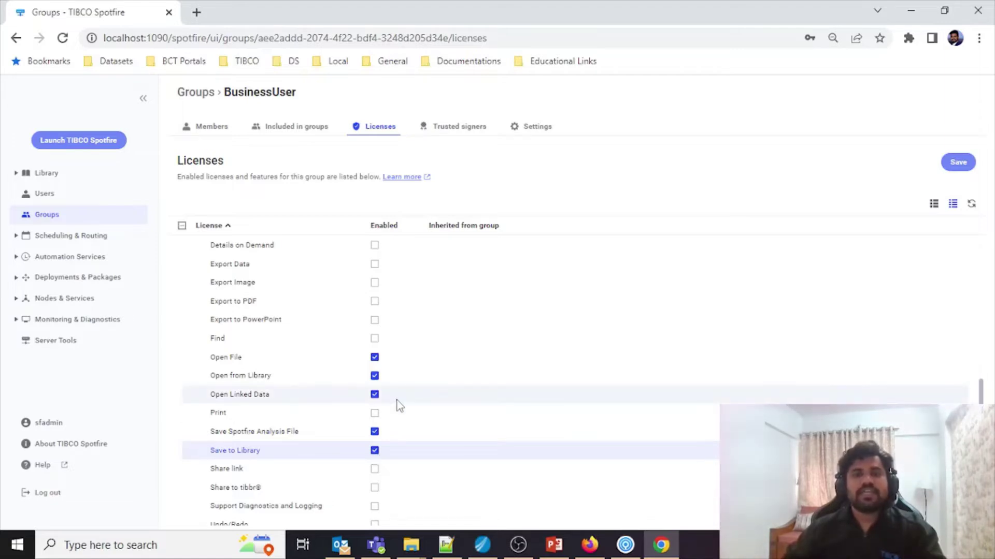
pyautogui.scroll(5, 397, 401)
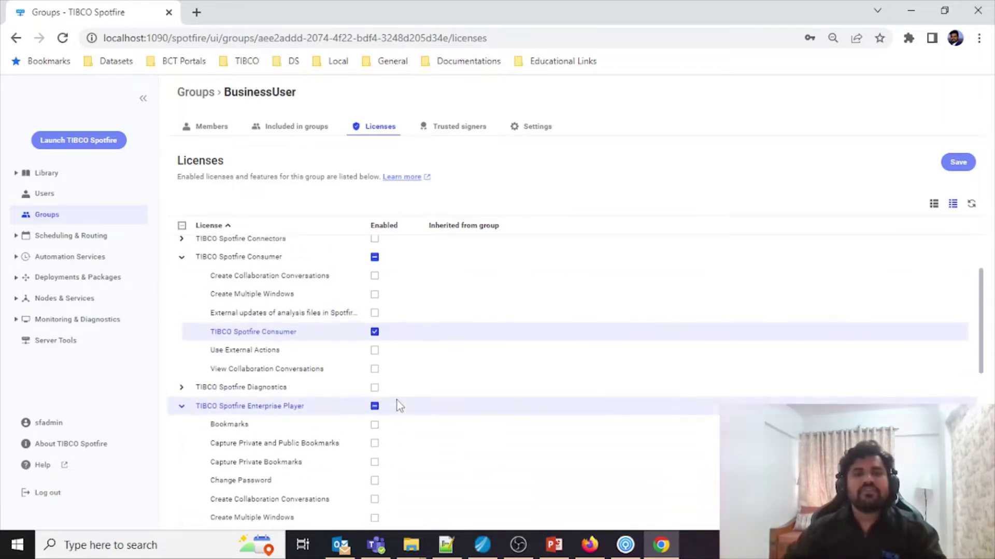
pyautogui.scroll(3, 397, 401)
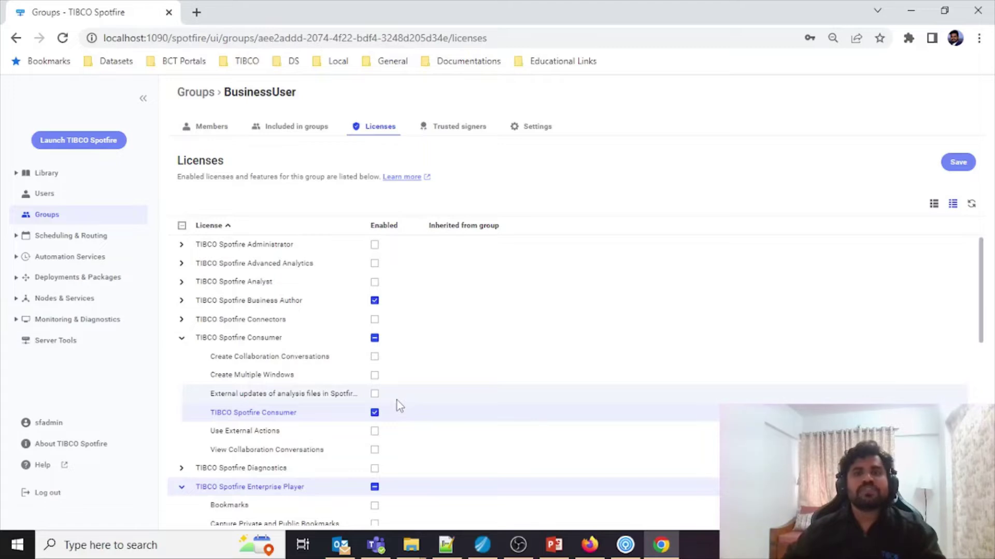
pyautogui.click(958, 163)
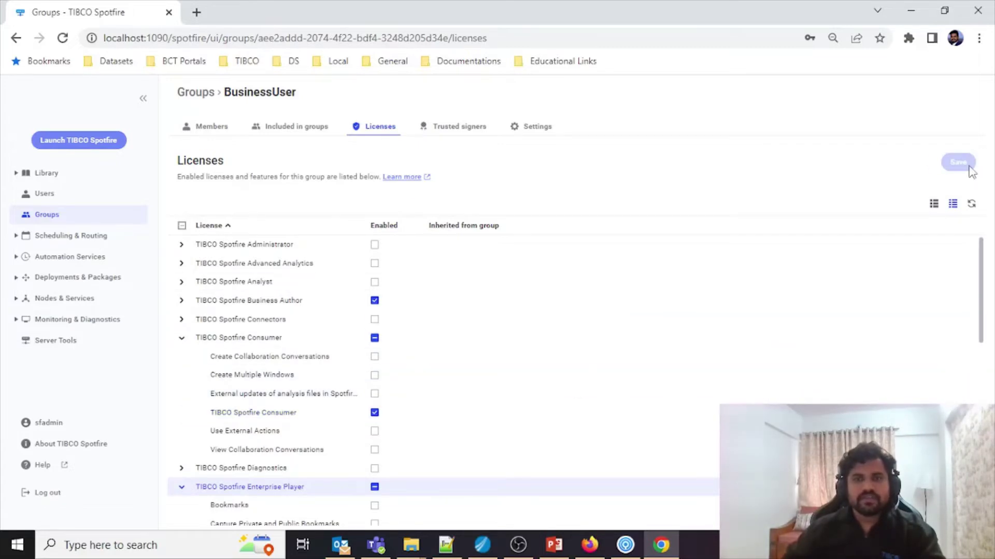
# Step: Start a new local user and enter the username BA1
pyautogui.click(202, 129)
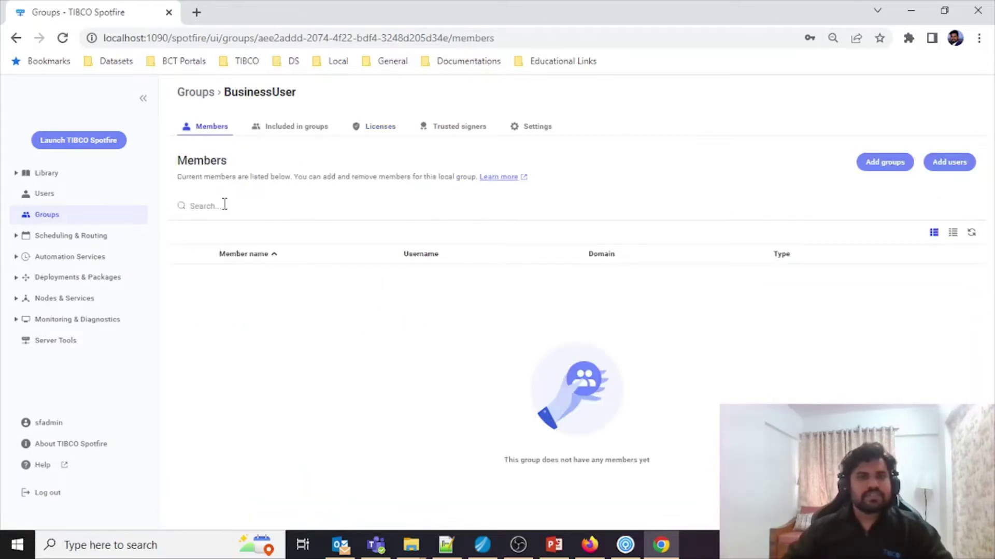
pyautogui.click(73, 200)
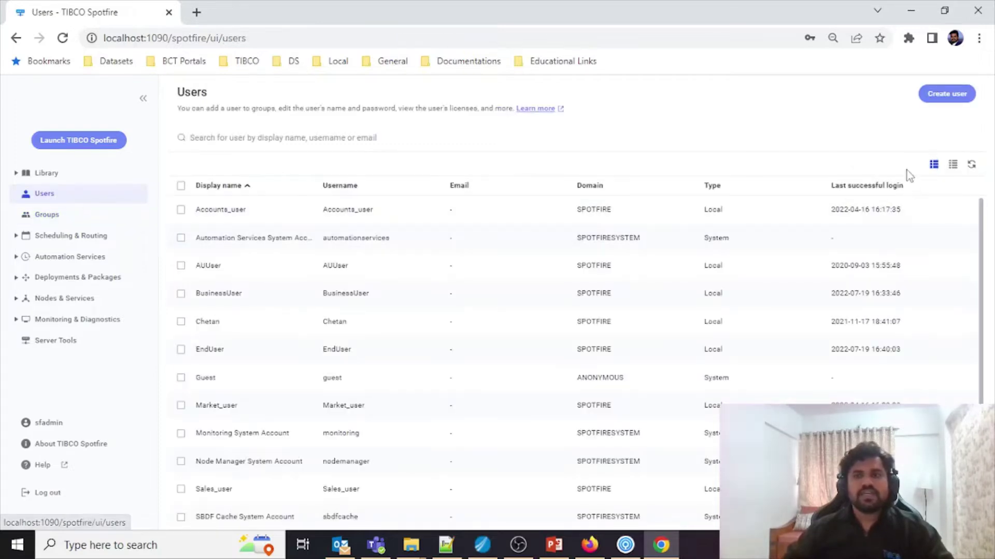
pyautogui.click(948, 94)
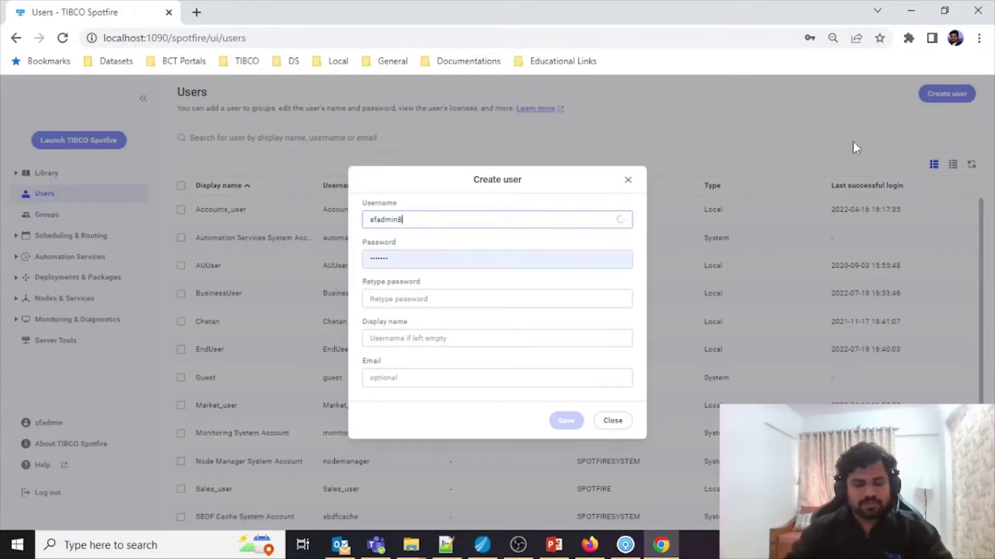
pyautogui.write('A1')
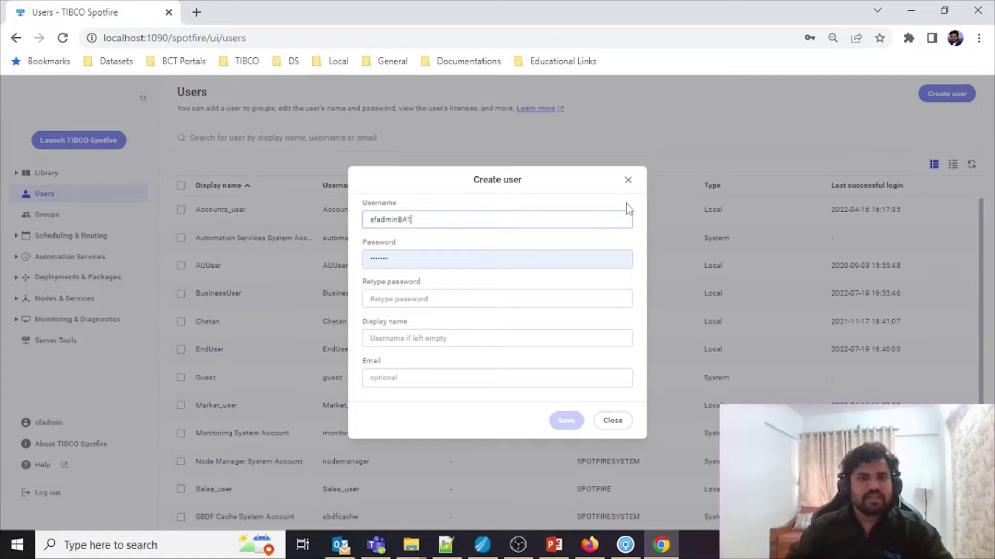
pyautogui.moveTo(513, 215); pyautogui.dragTo(206, 206)
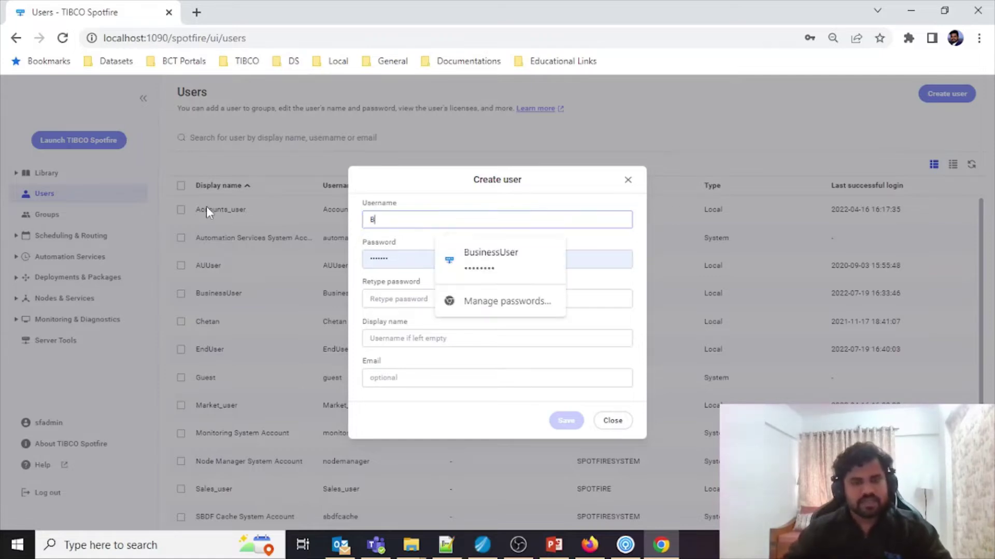
pyautogui.press('Tab')
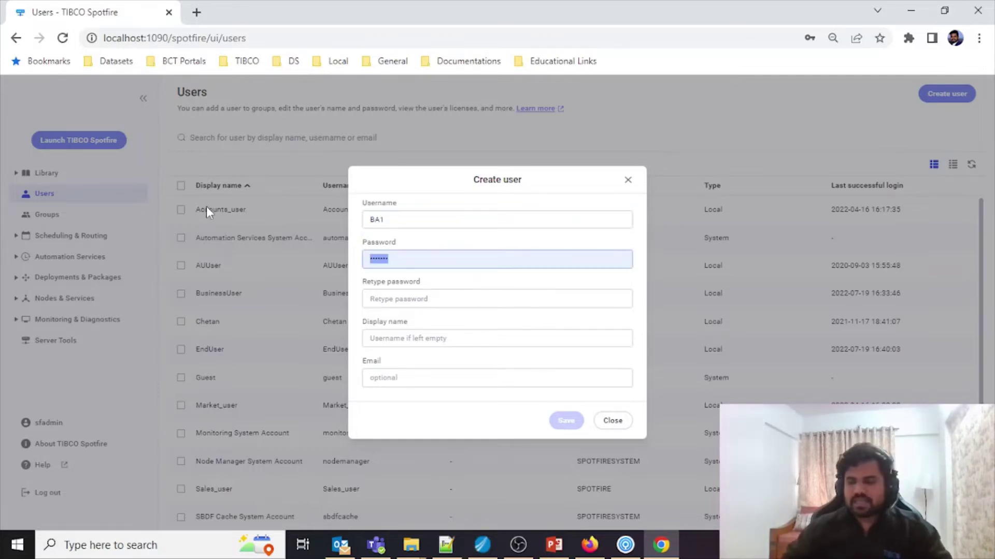
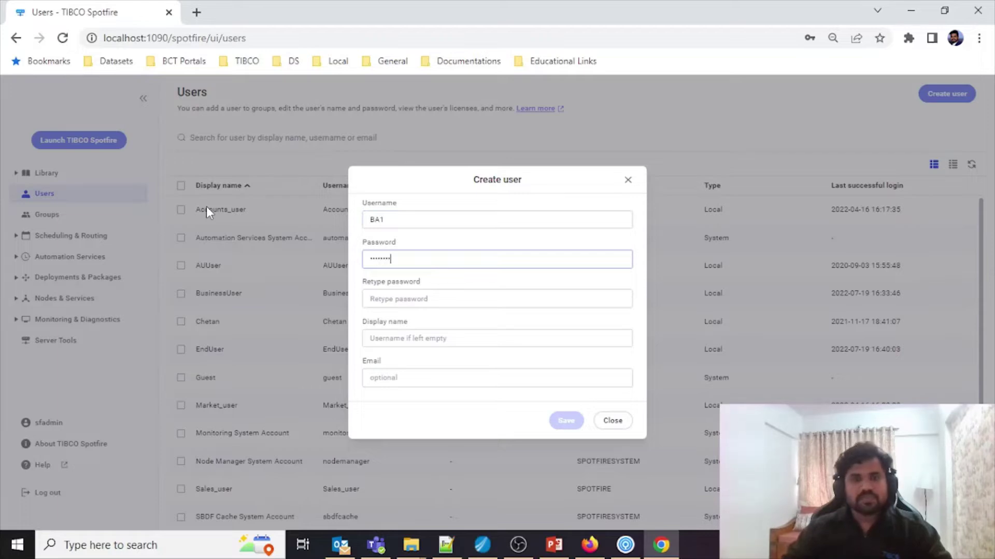
# Step: Confirm BA1's password, save the user and dismiss the browser's password prompt
pyautogui.click(383, 298)
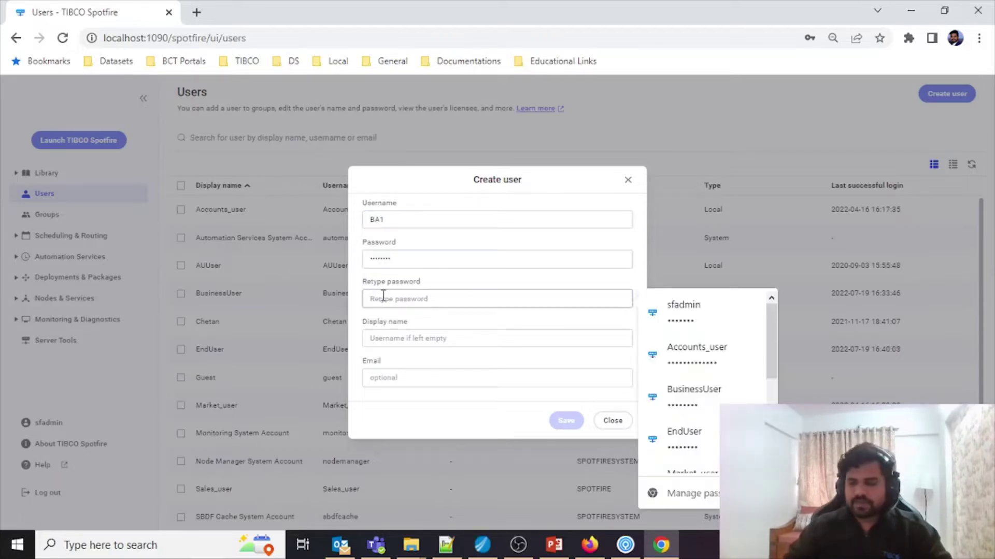
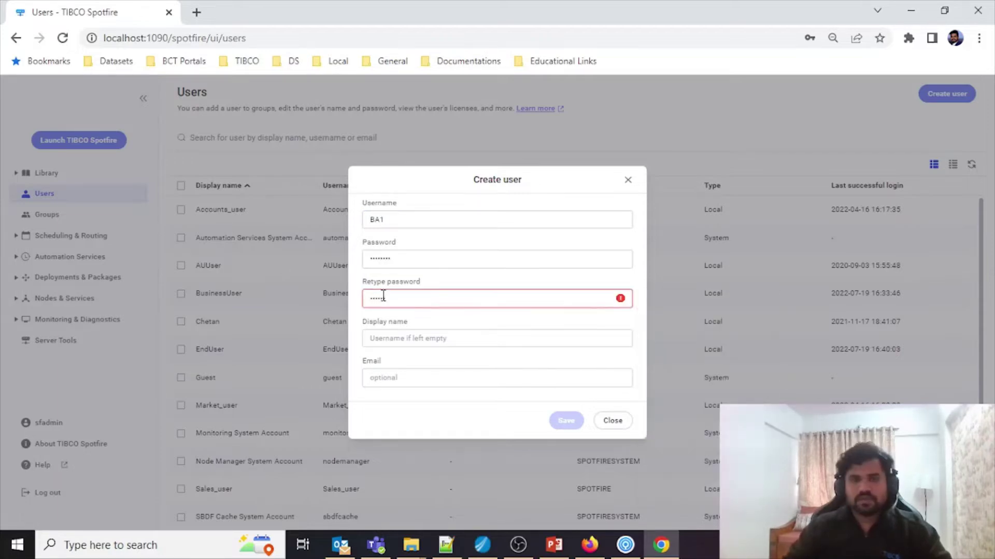
pyautogui.press('BackSpace')
pyautogui.press('BackSpace')
pyautogui.press('BackSpace')
pyautogui.press('BackSpace')
pyautogui.press('BackSpace')
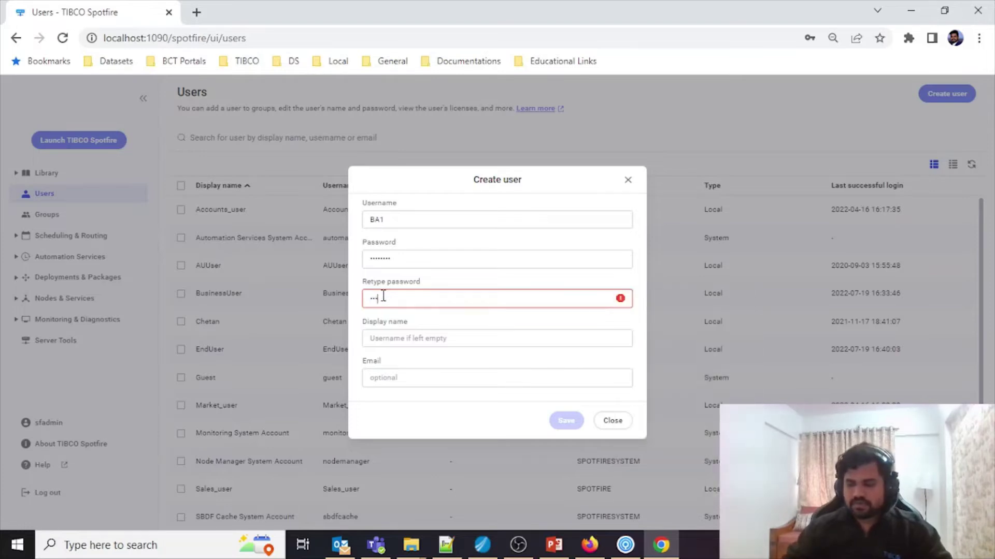
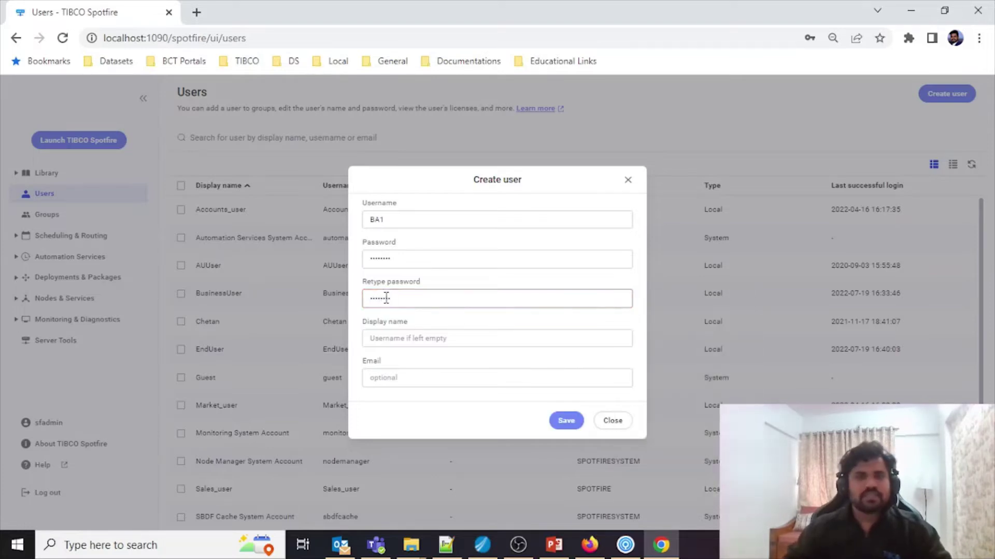
pyautogui.click(575, 428)
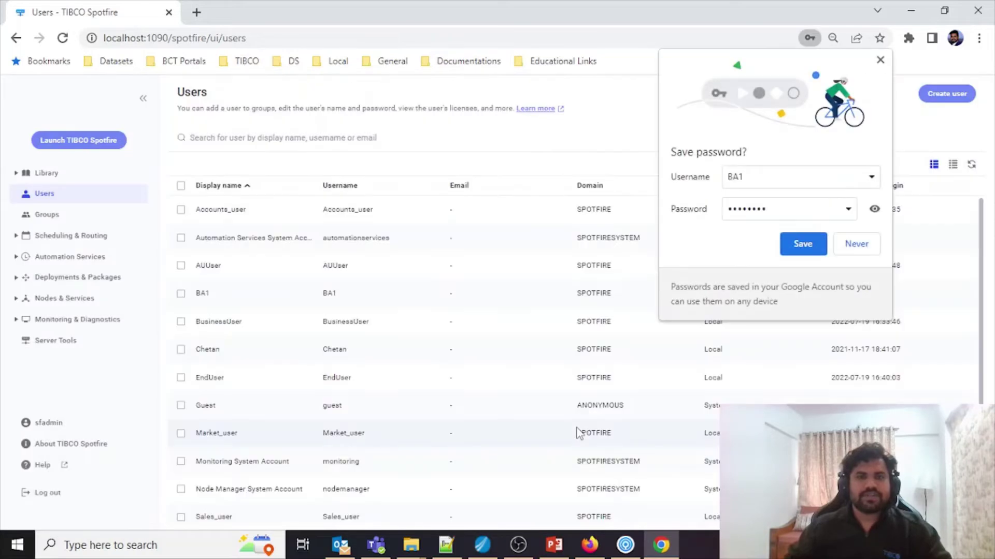
pyautogui.click(793, 254)
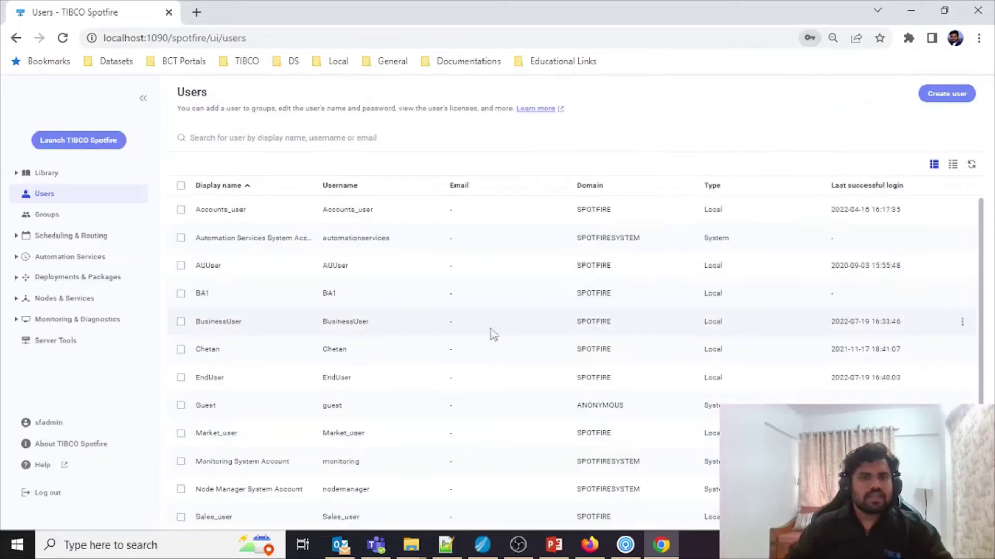
# Step: Add user BA1 to the BusinessUser group
pyautogui.click(327, 293)
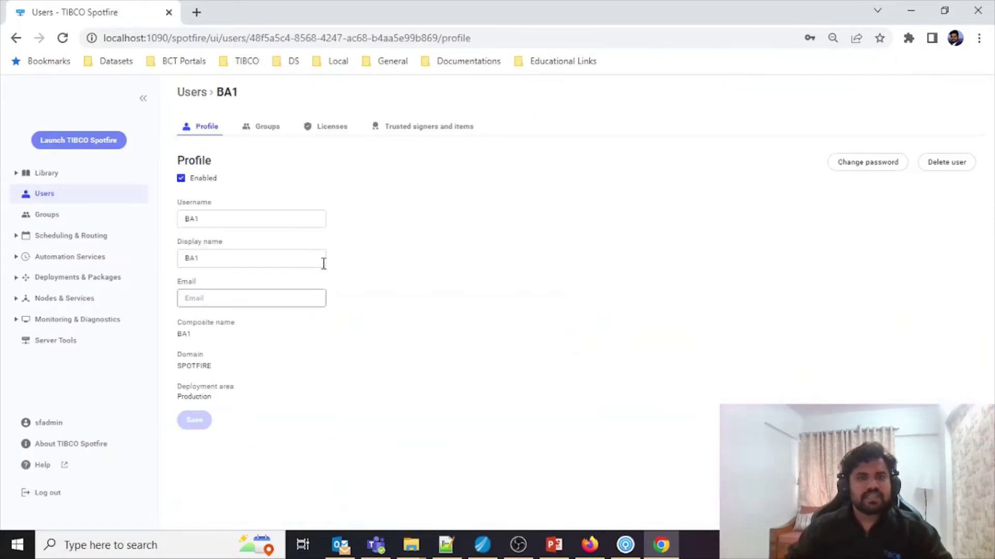
pyautogui.click(265, 130)
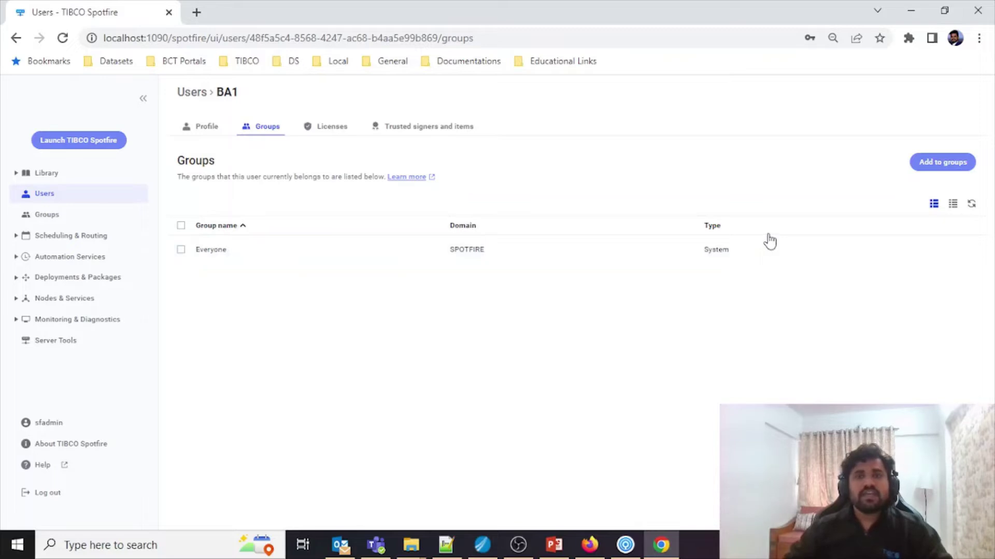
pyautogui.click(956, 165)
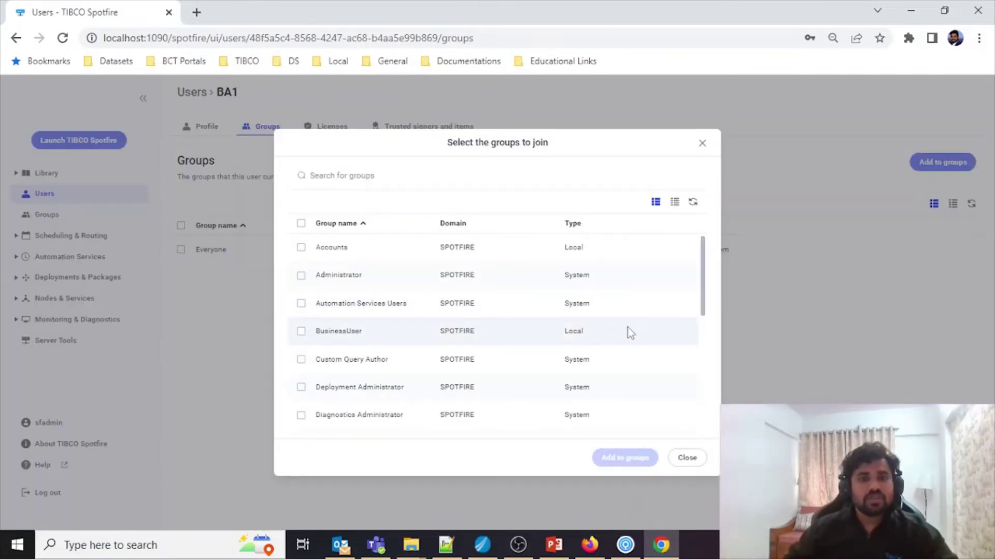
pyautogui.click(301, 331)
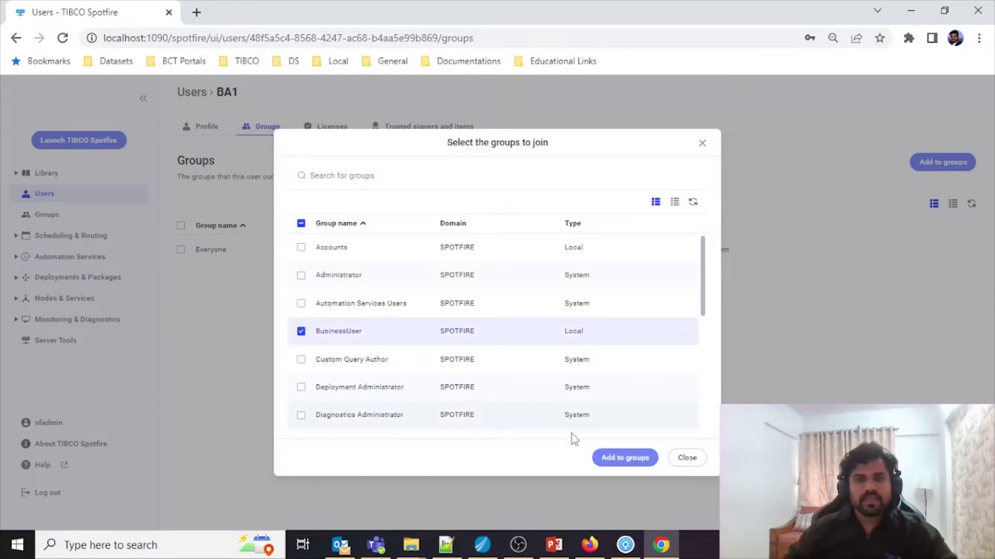
pyautogui.click(612, 459)
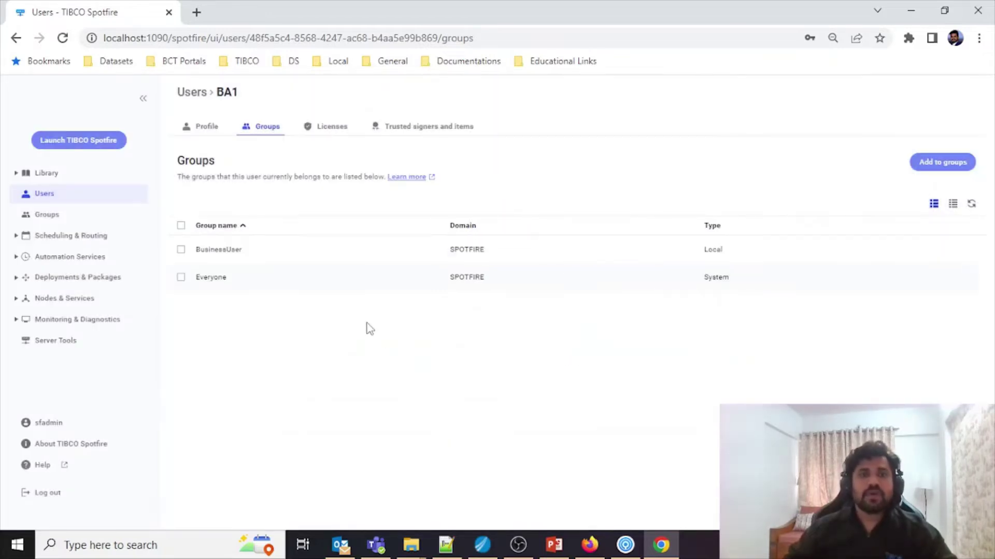
# Step: Refresh BA1's Licenses list to review the licenses inherited from BusinessUser
pyautogui.click(329, 137)
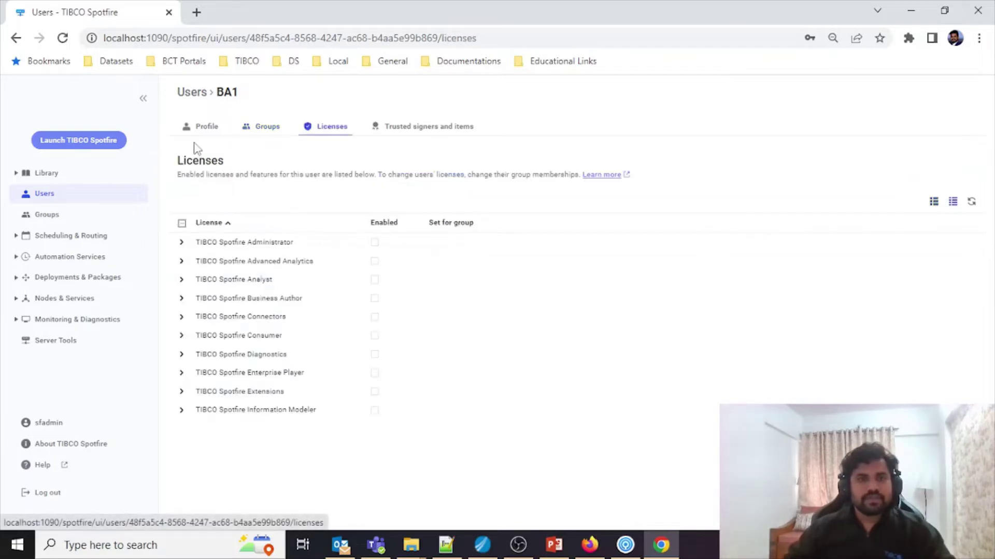
pyautogui.click(972, 202)
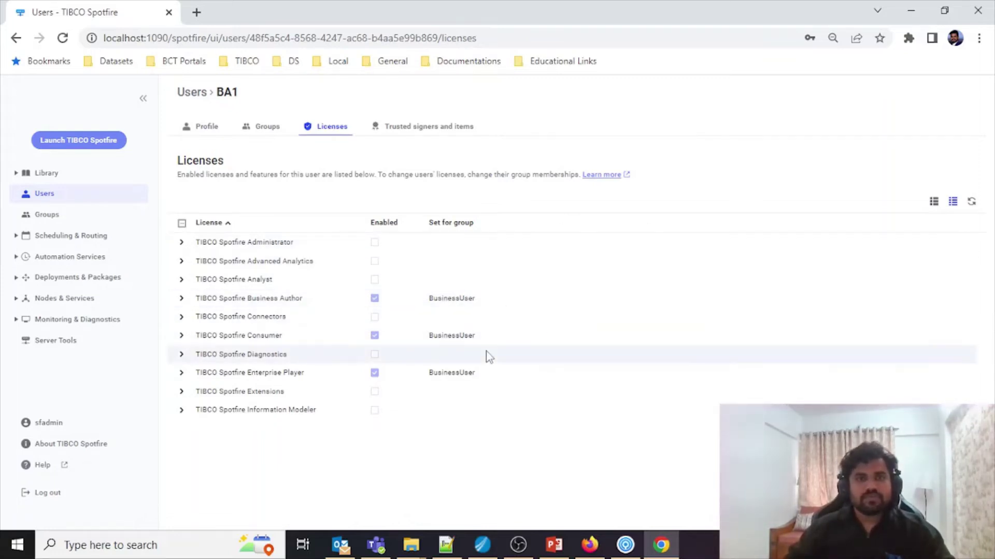
pyautogui.click(46, 221)
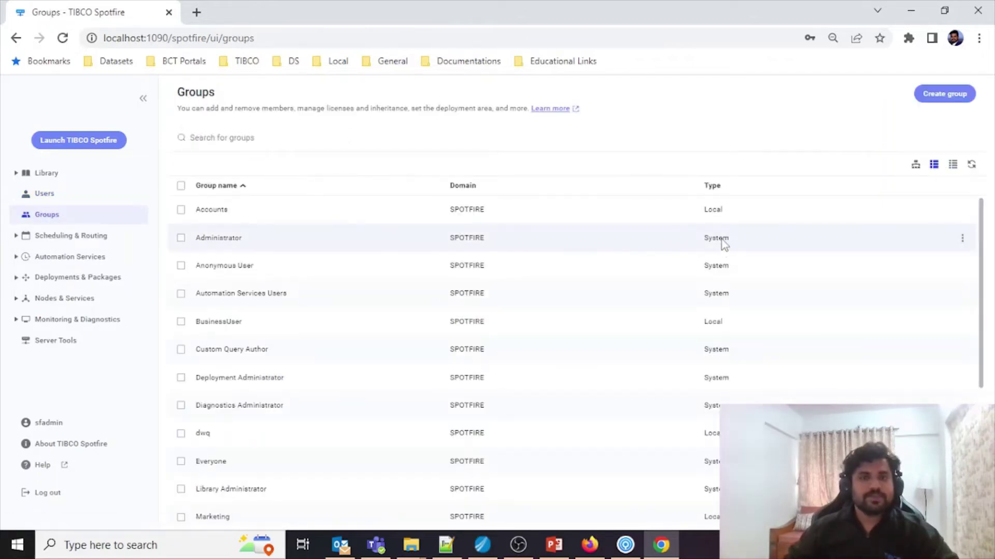
# Step: Create the local group 'ConsumerGroup' and open its details
pyautogui.click(948, 95)
pyautogui.write('Cons')
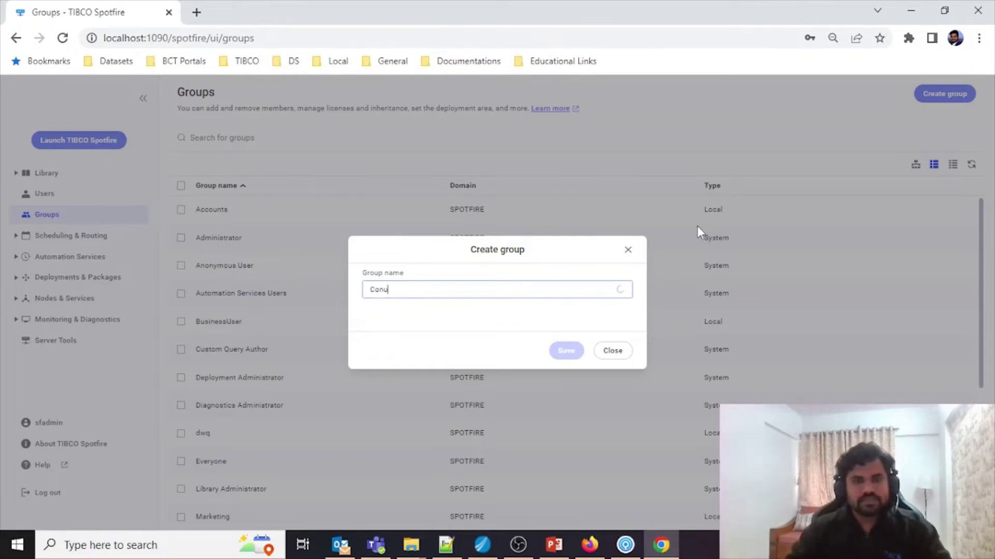
pyautogui.write('umerG')
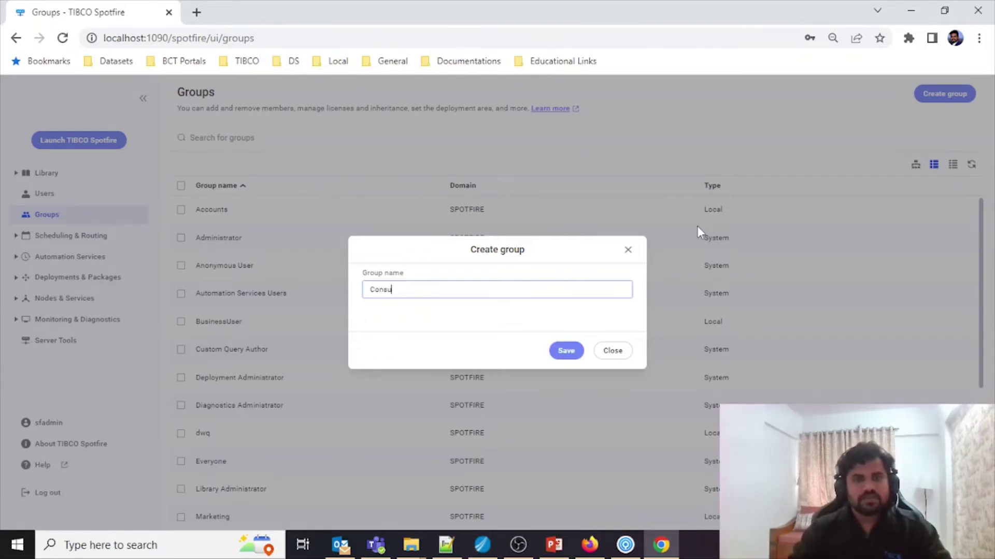
pyautogui.write('roup')
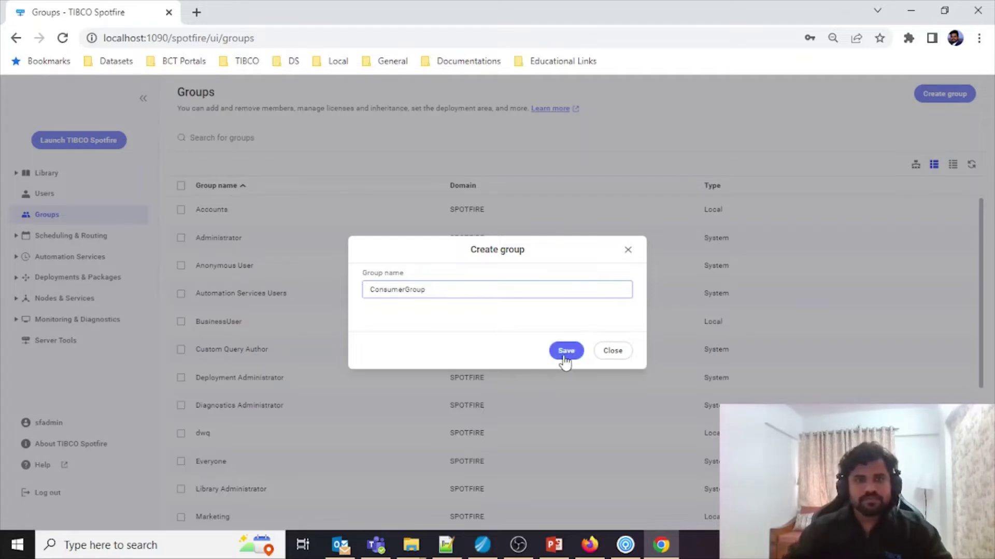
pyautogui.click(564, 351)
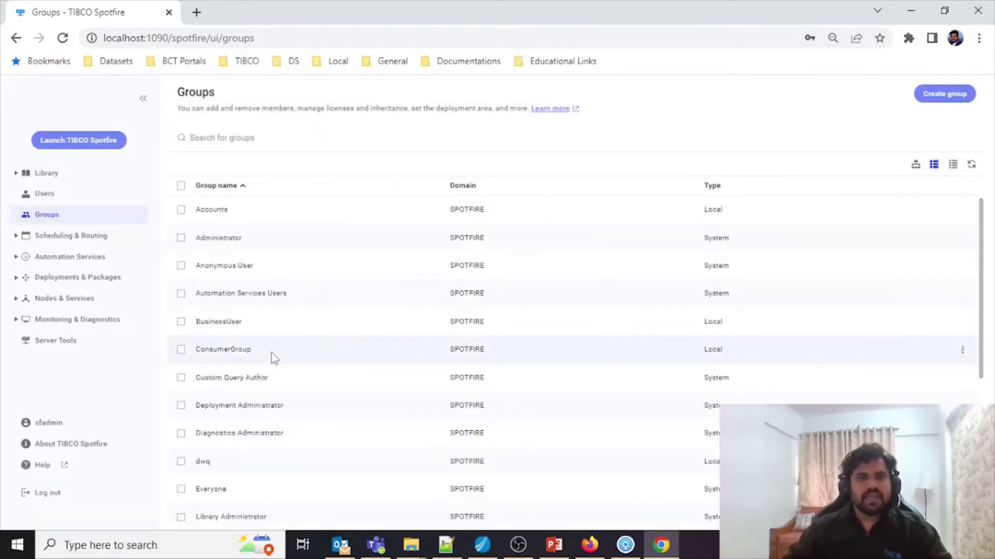
pyautogui.click(272, 351)
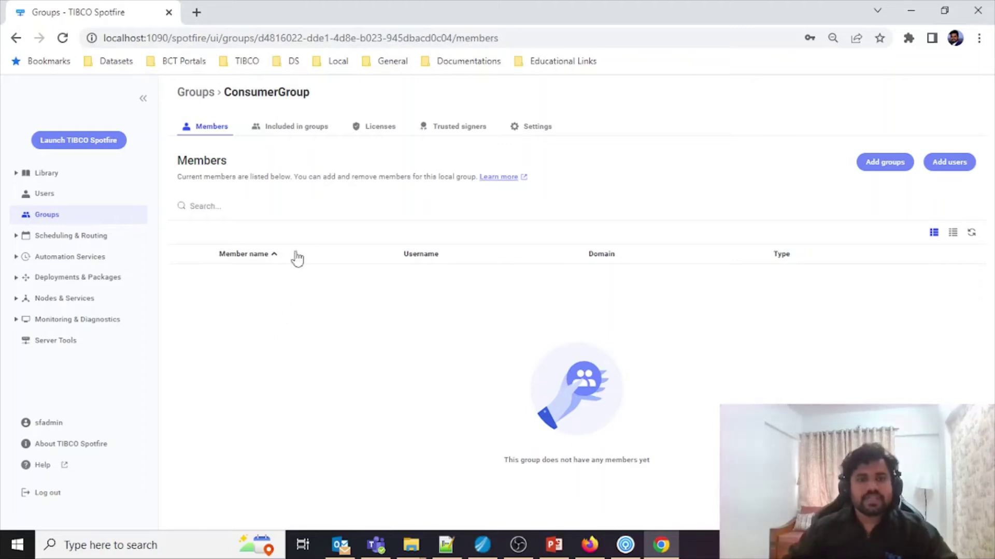
# Step: Grant ConsumerGroup the Consumer license plus Open File, Open from Library and Open Linked Data, and save
pyautogui.click(393, 139)
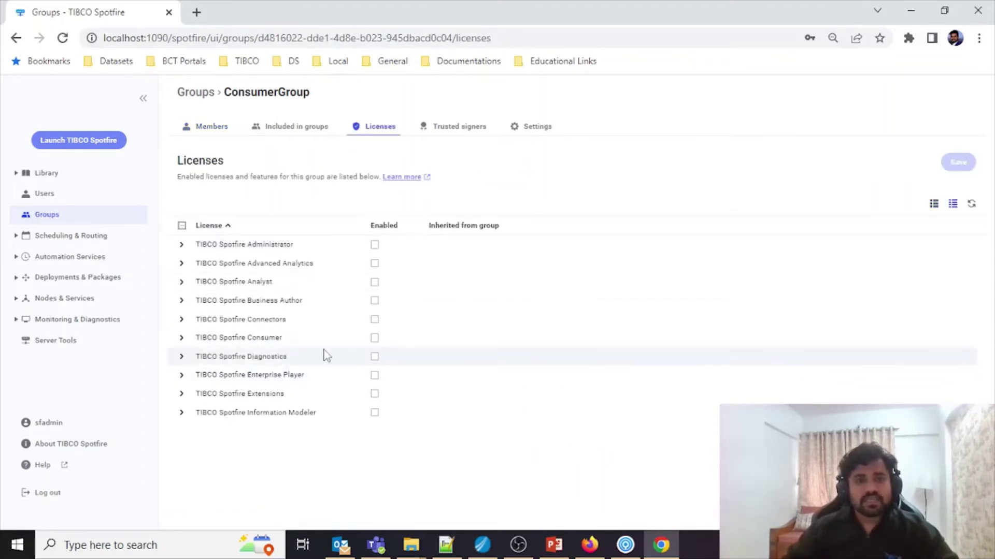
pyautogui.click(374, 339)
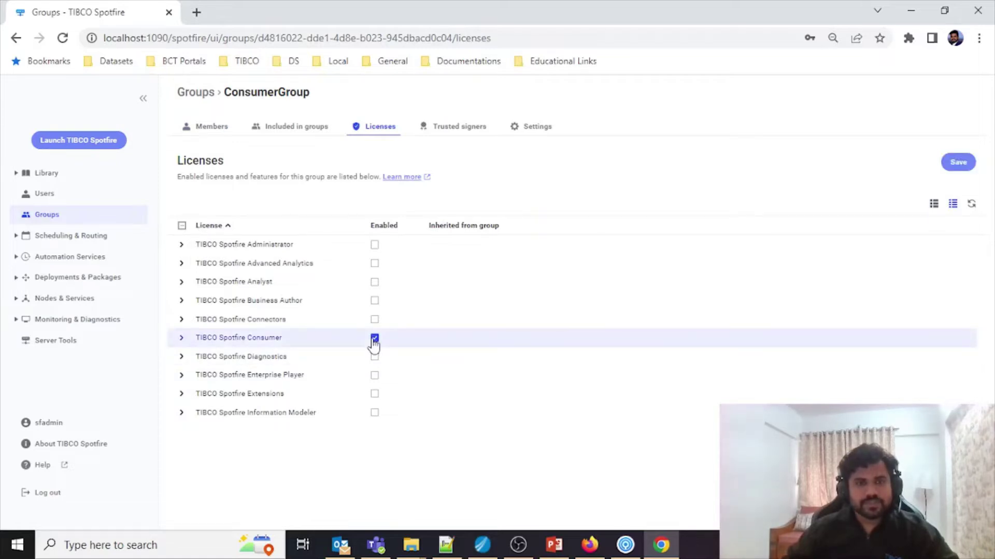
pyautogui.click(182, 376)
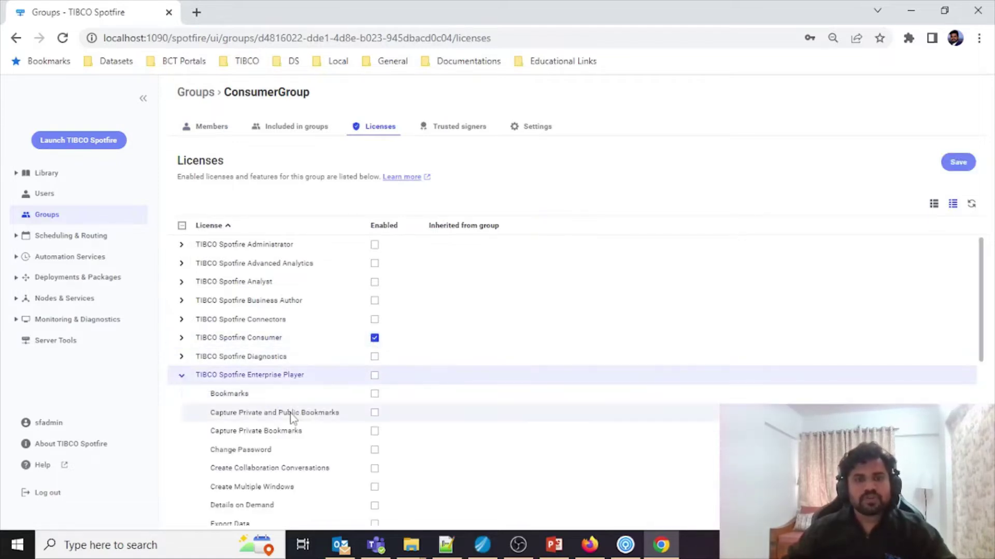
pyautogui.scroll(-7, 293, 417)
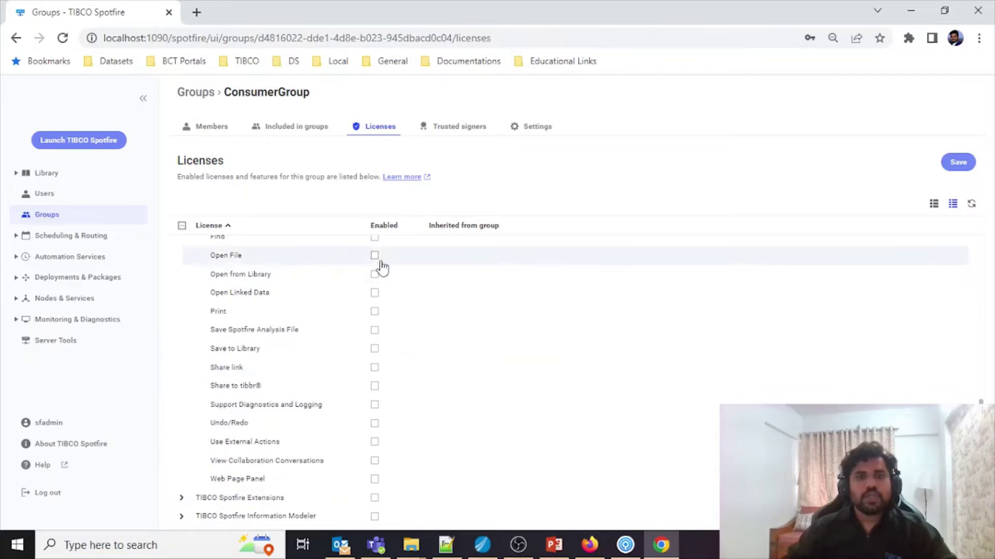
pyautogui.click(376, 257)
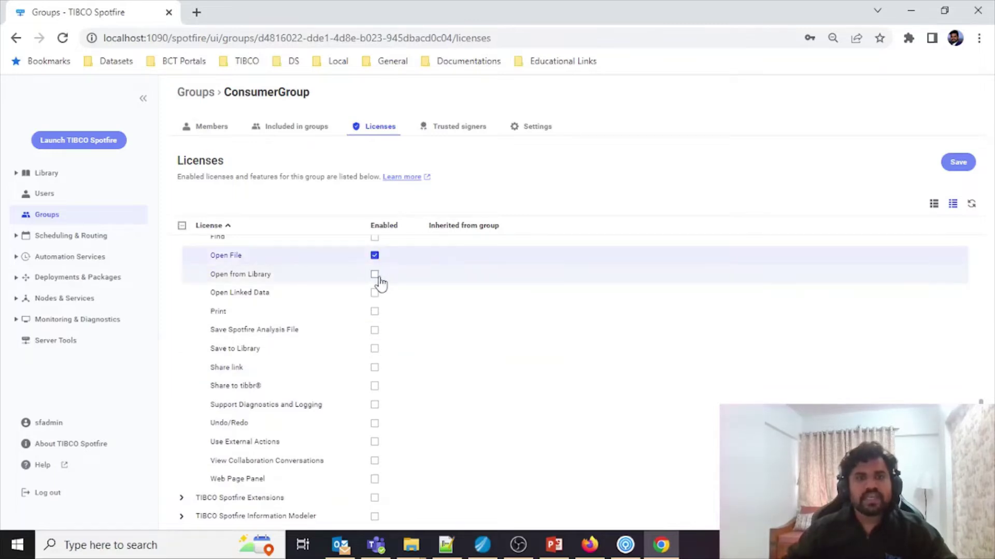
pyautogui.click(375, 275)
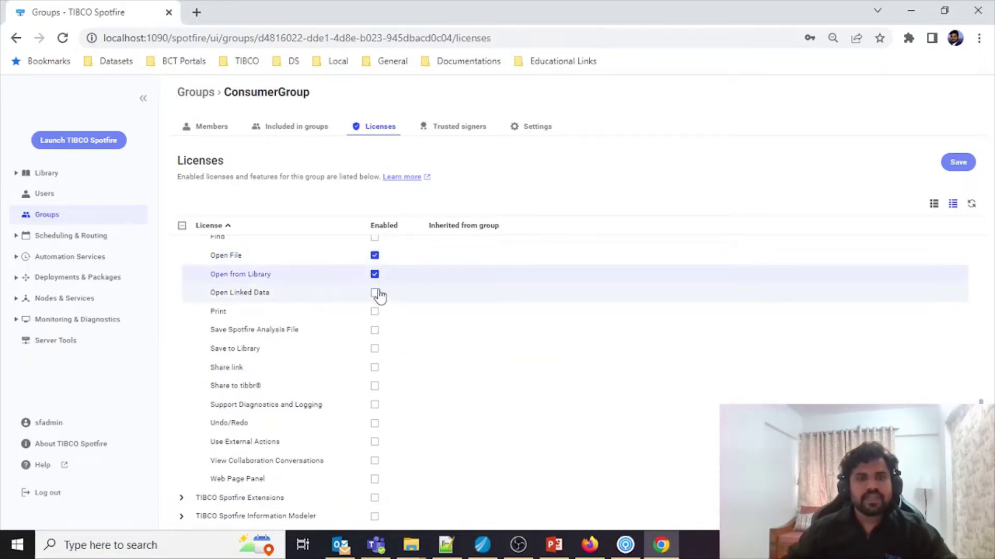
pyautogui.click(375, 293)
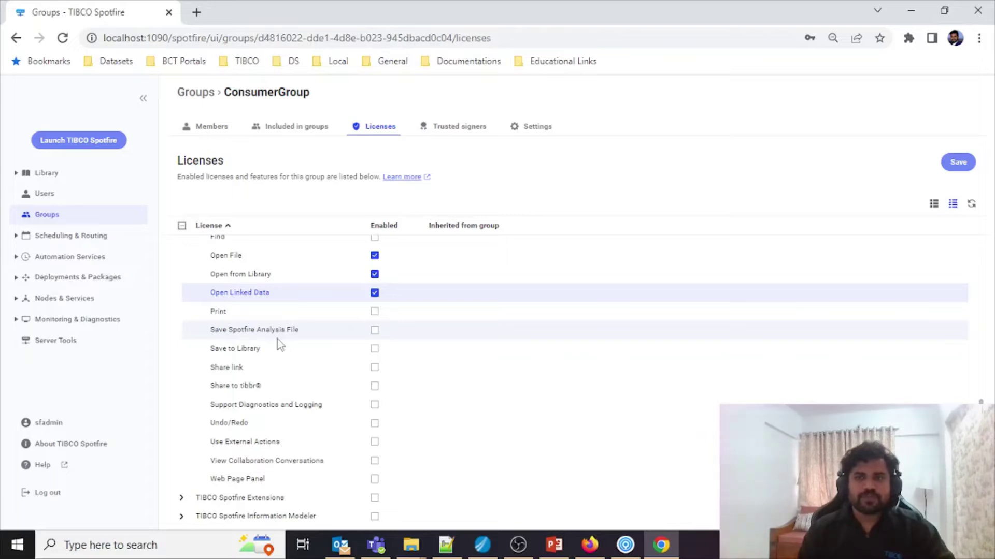
pyautogui.scroll(7, 910, 273)
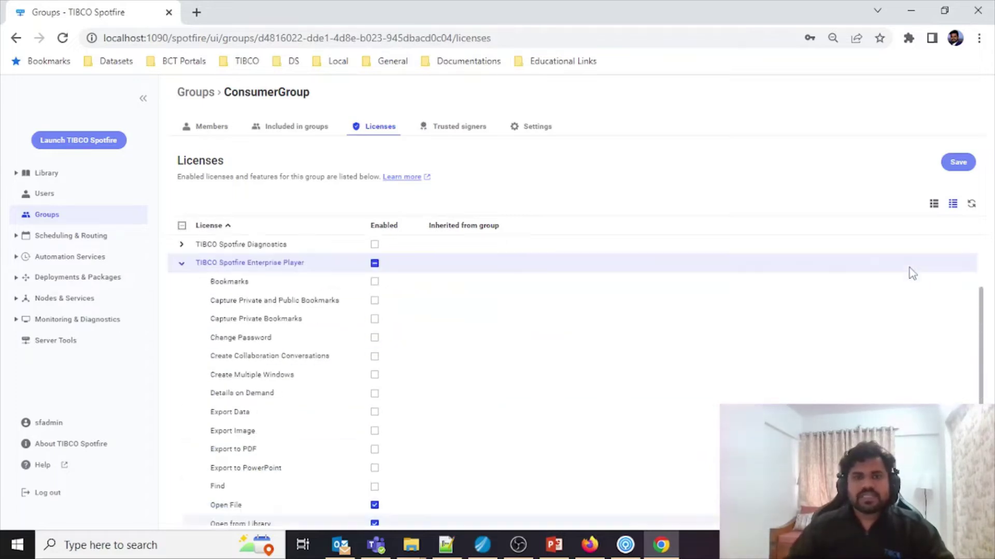
pyautogui.click(962, 164)
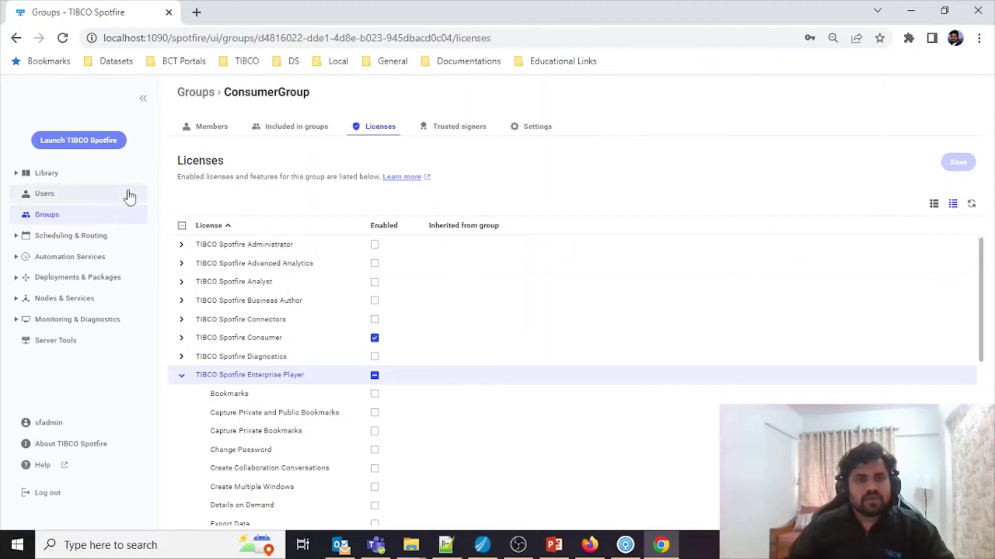
# Step: Start another new user and replace the autofilled username with CS1
pyautogui.click(73, 196)
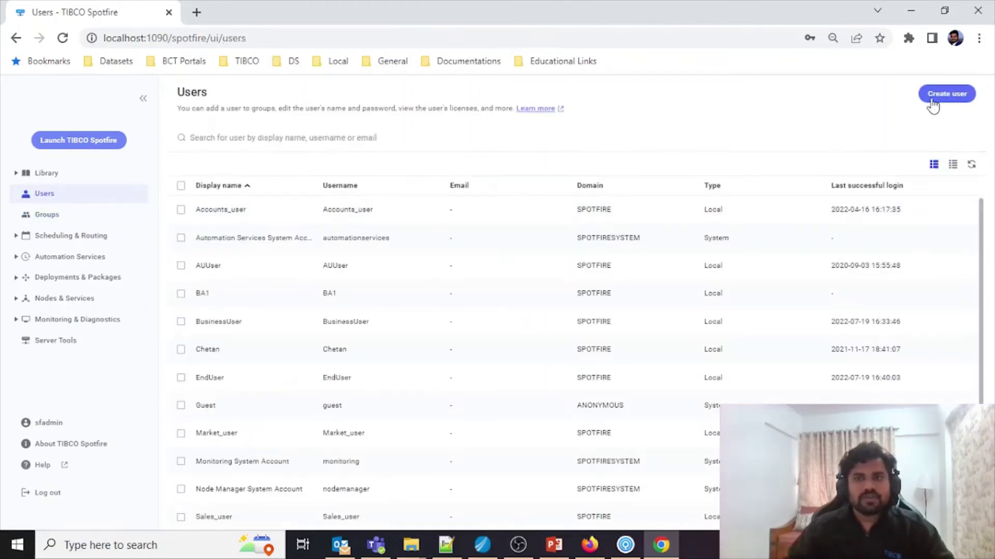
pyautogui.click(933, 101)
pyautogui.moveTo(544, 219); pyautogui.dragTo(321, 217)
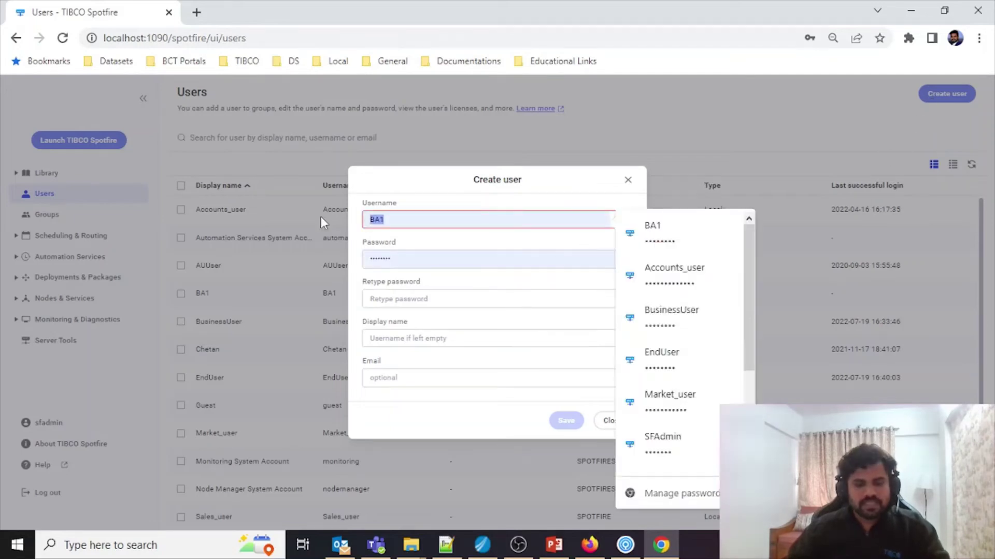
pyautogui.write('CS1')
# Step: Set and confirm CS1's password, save the user, and open its profile
pyautogui.doubleClick(440, 254)
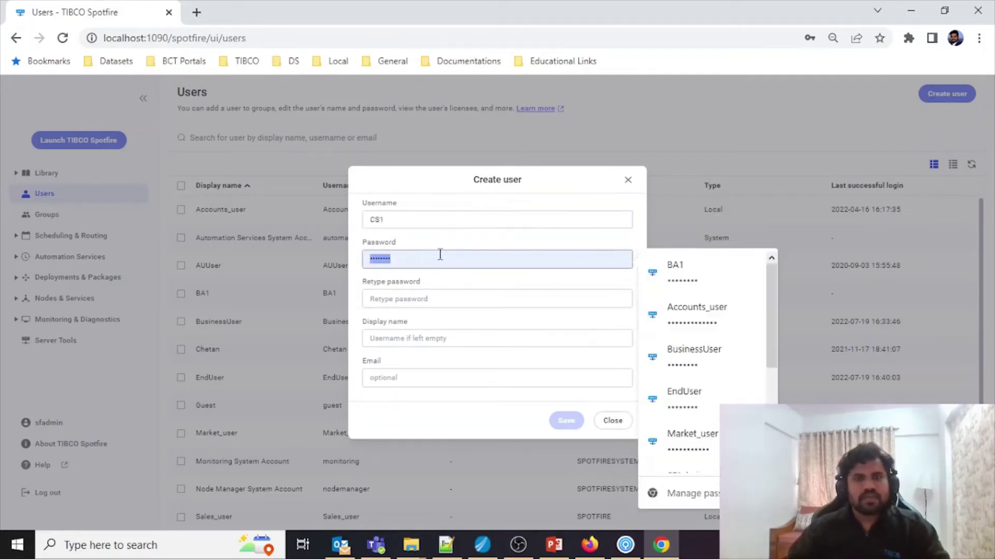
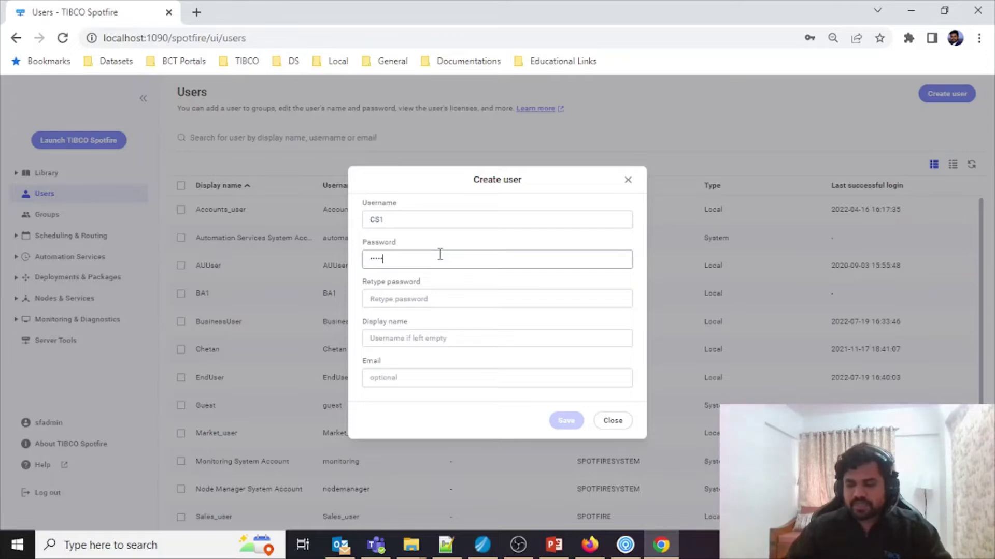
pyautogui.press('Tab')
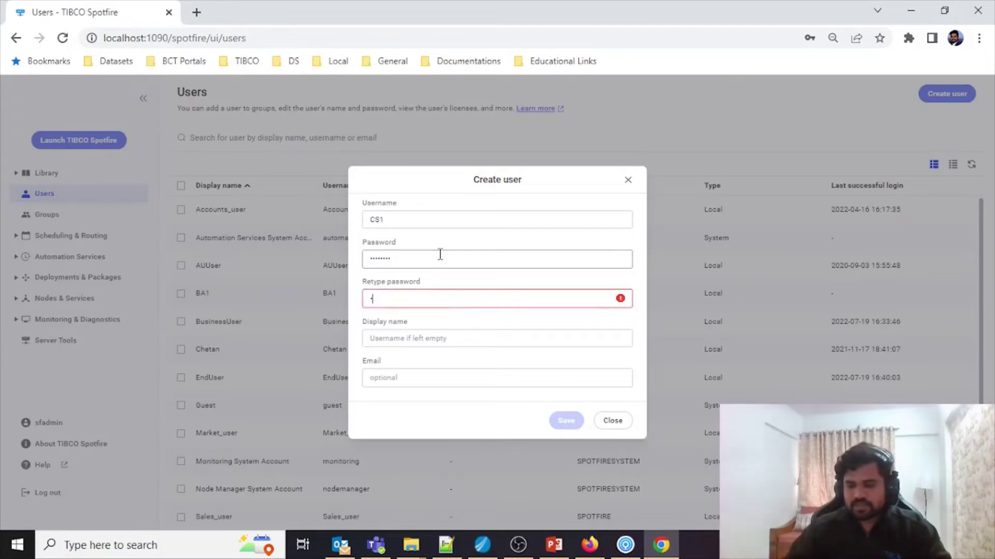
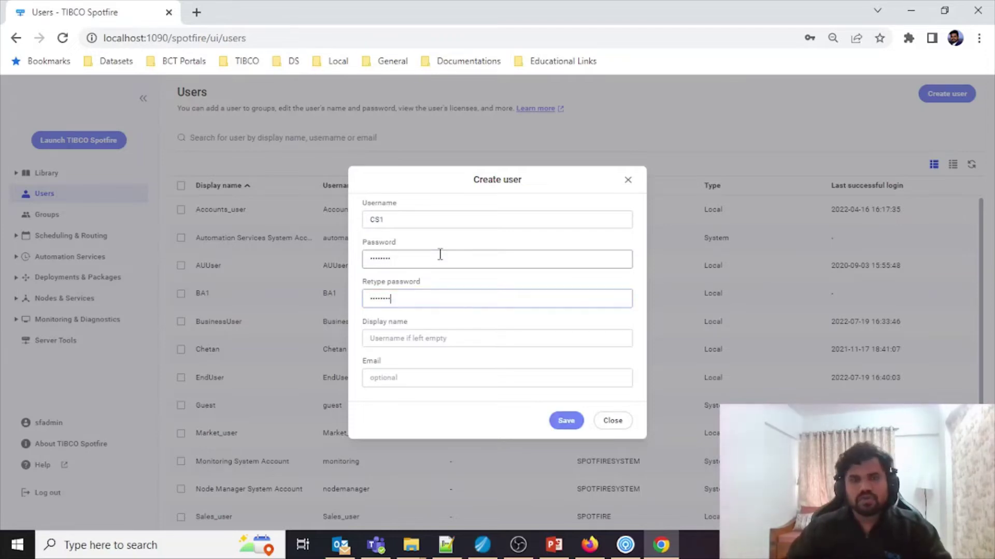
pyautogui.click(562, 420)
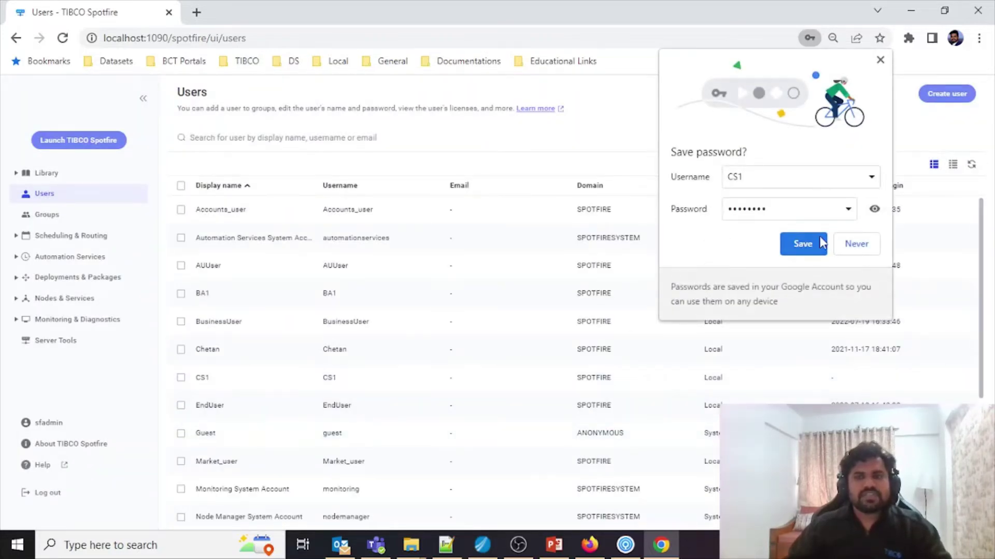
pyautogui.click(802, 244)
pyautogui.click(371, 381)
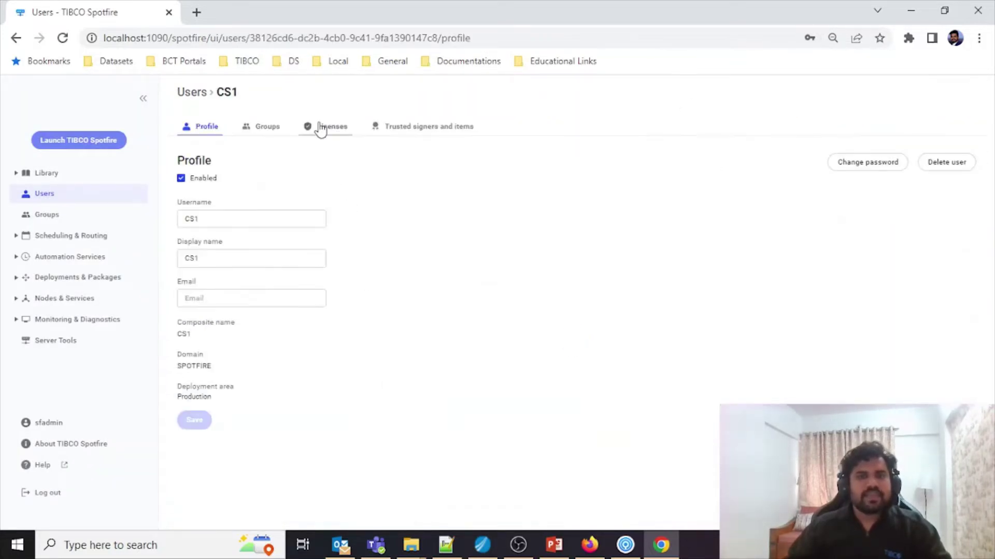
# Step: Add user CS1 to ConsumerGroup
pyautogui.click(320, 127)
pyautogui.click(273, 128)
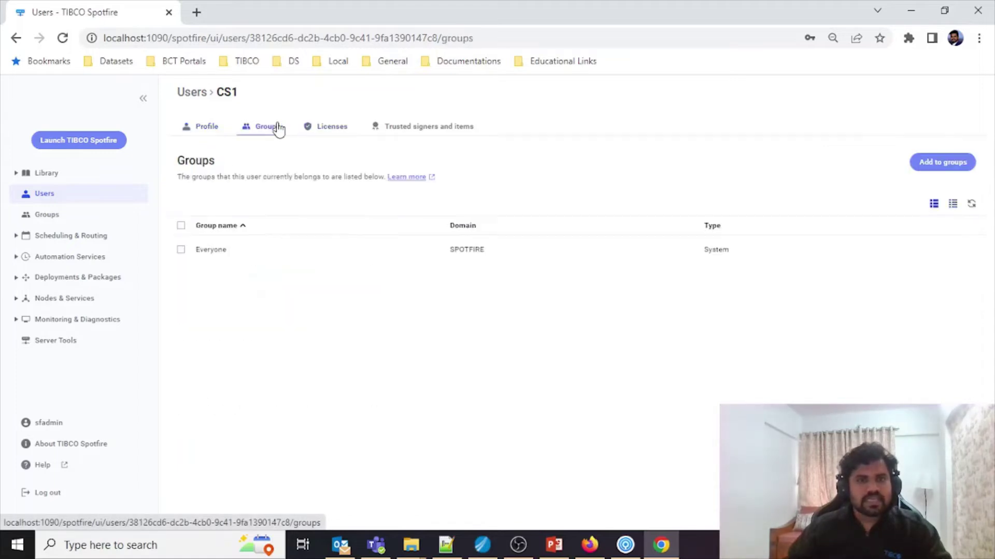
pyautogui.click(933, 162)
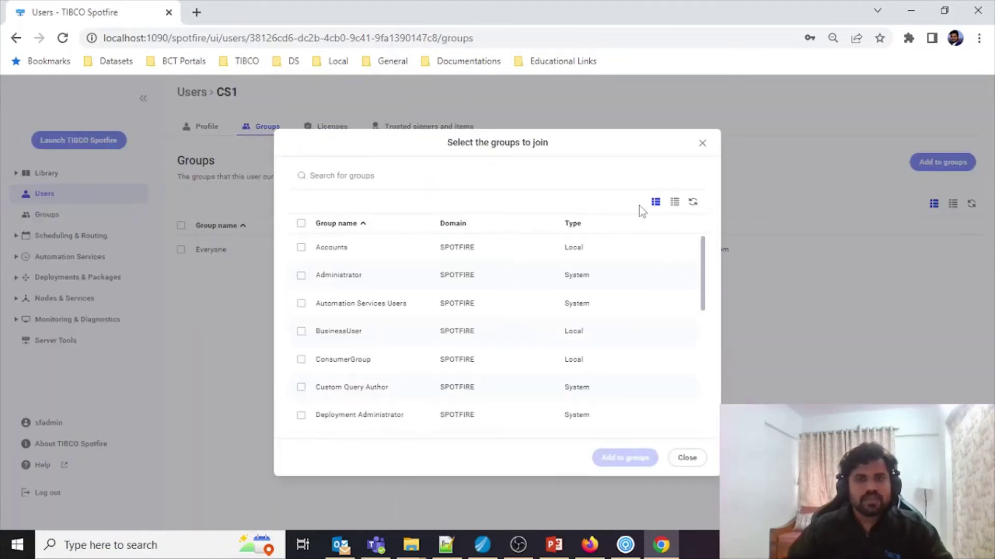
pyautogui.click(301, 359)
pyautogui.click(623, 458)
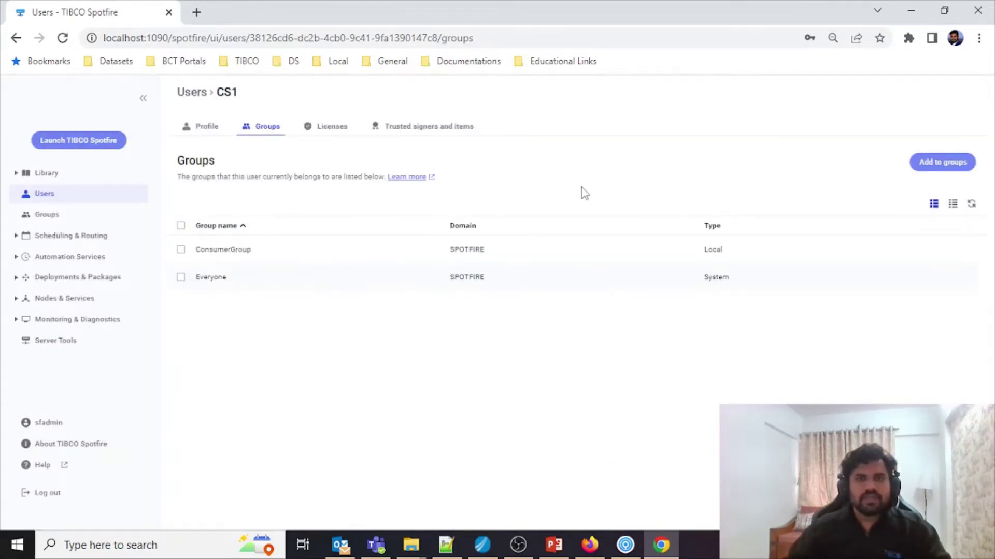
# Step: Refresh CS1's Licenses list to confirm its group licenses, then return to its profile
pyautogui.click(342, 128)
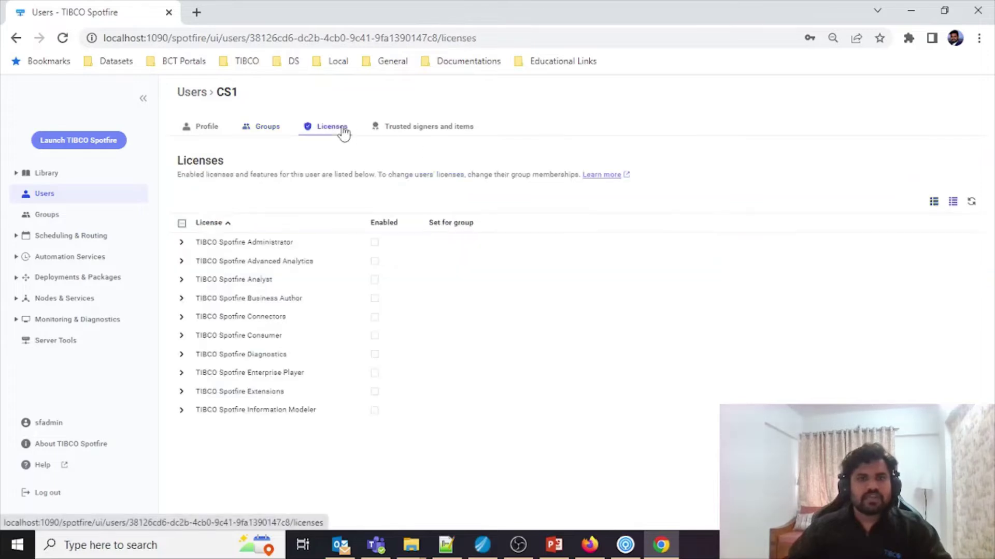
pyautogui.click(971, 201)
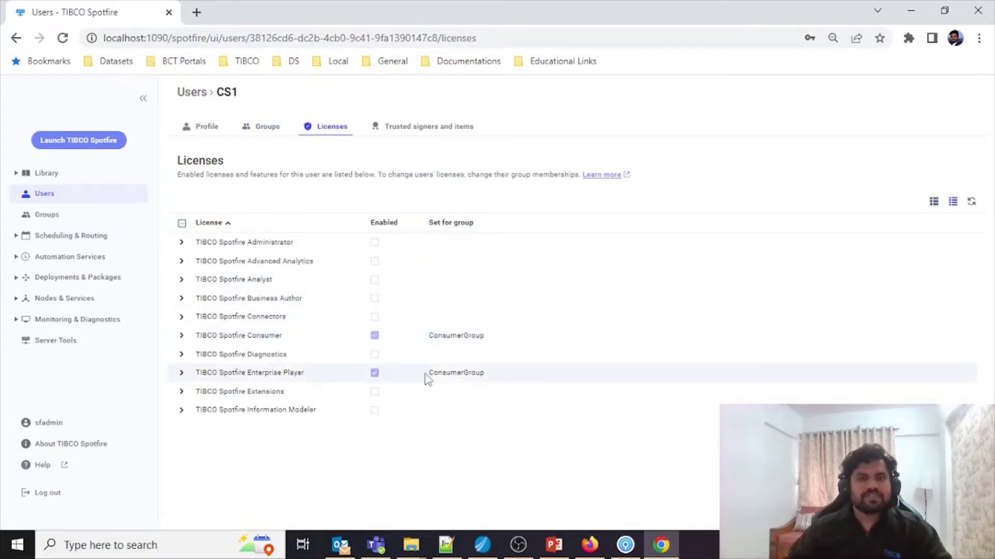
pyautogui.click(196, 140)
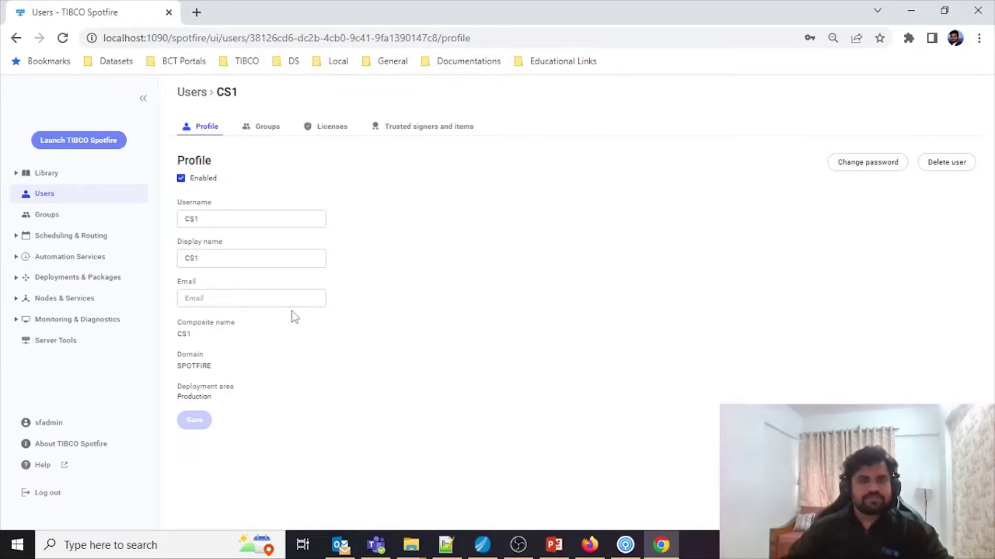
# Step: In the SocialMediaPOC analysis, choose Save as > Library item
pyautogui.click(625, 545)
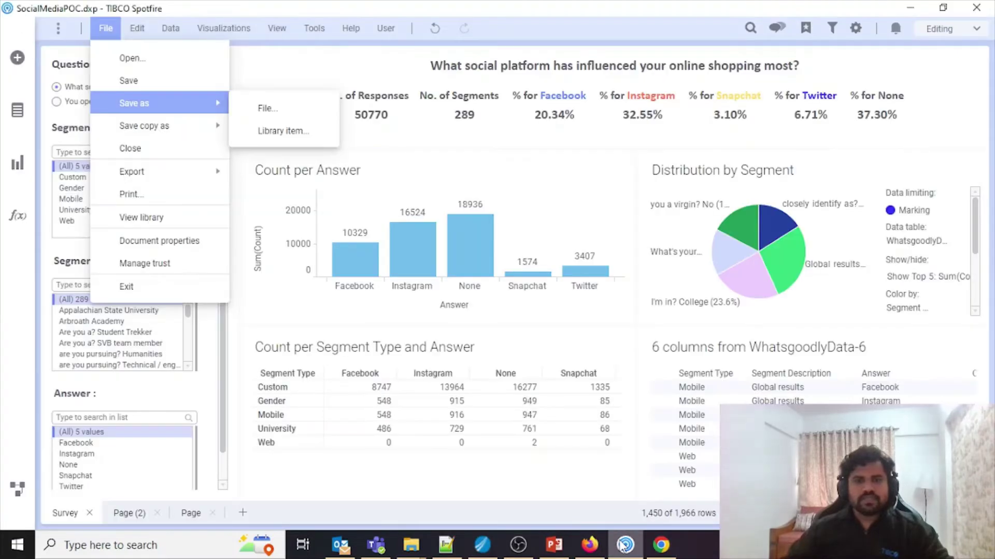
pyautogui.click(341, 63)
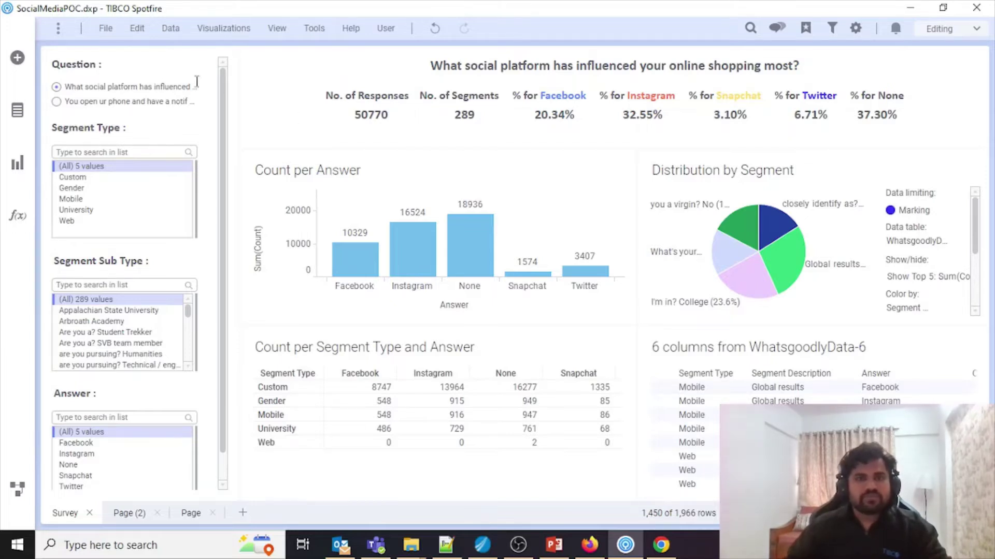
pyautogui.click(99, 31)
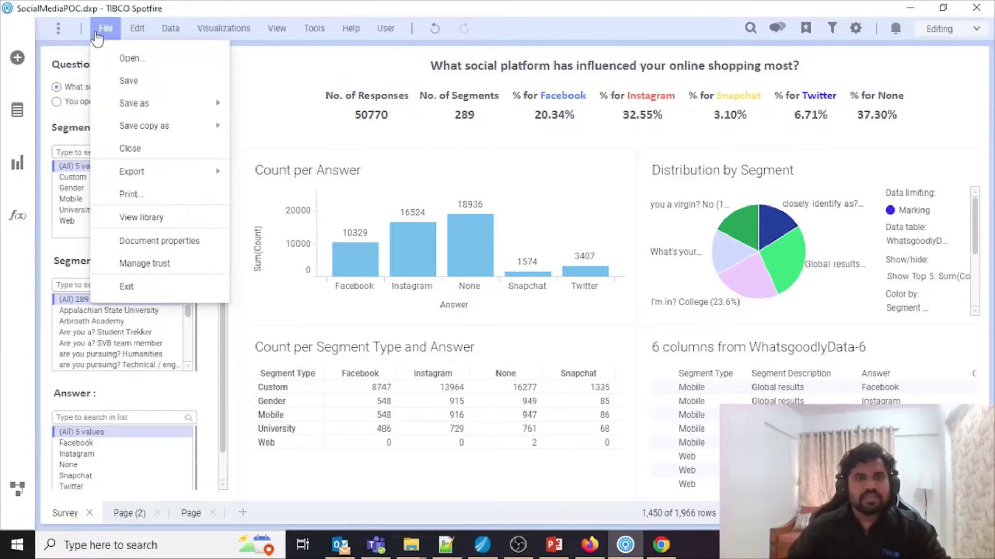
pyautogui.moveTo(158, 106)
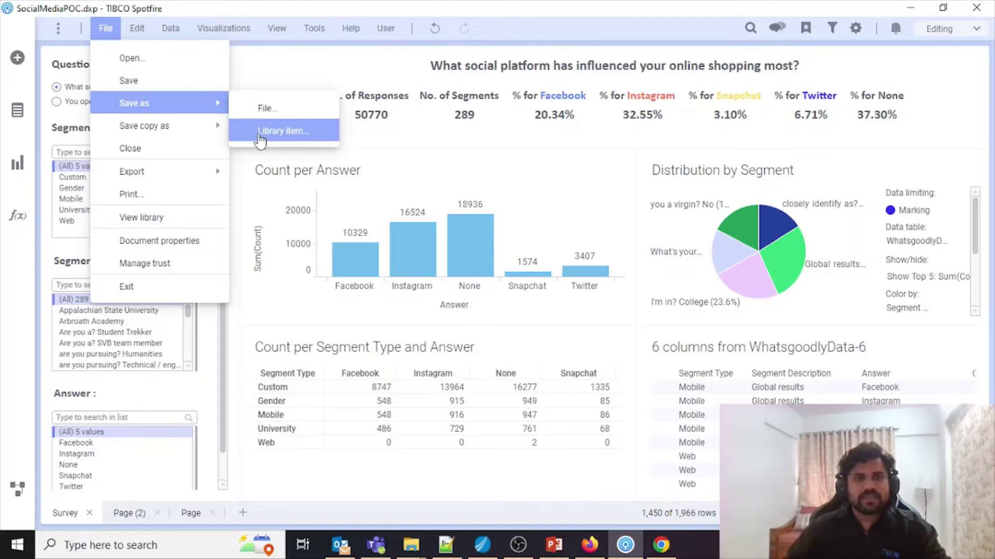
pyautogui.click(282, 131)
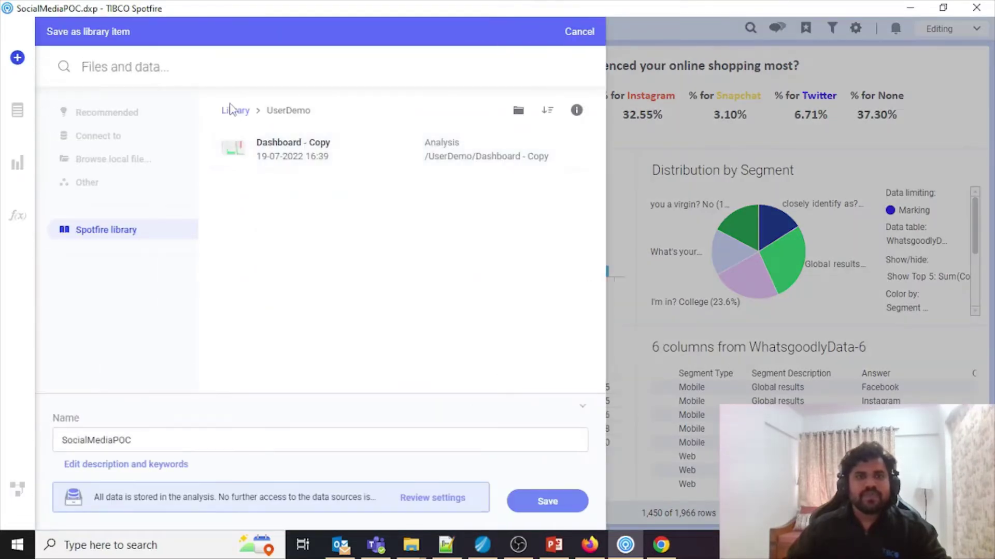
# Step: Create a top-level library folder 'Analysis' and save SocialMediaPOC into it
pyautogui.click(234, 111)
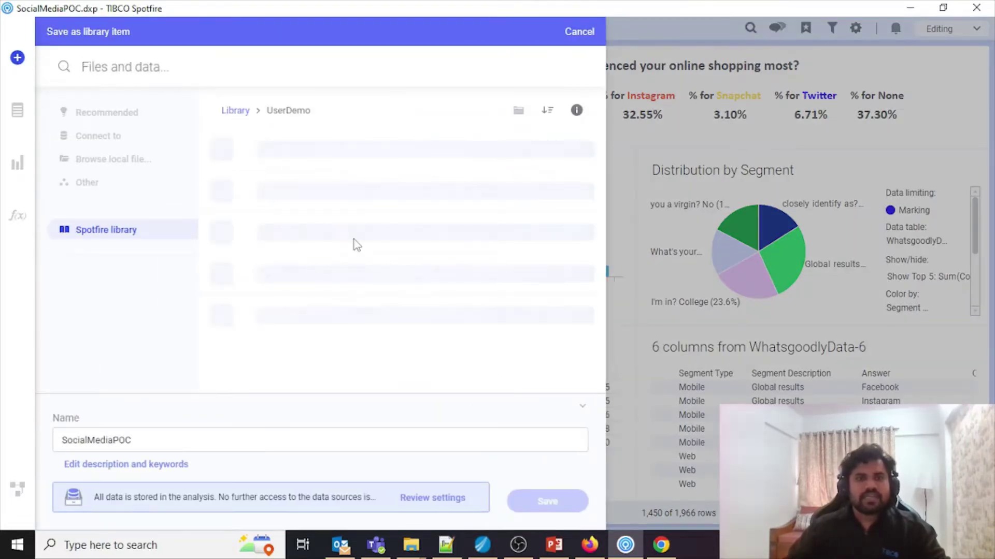
pyautogui.click(517, 112)
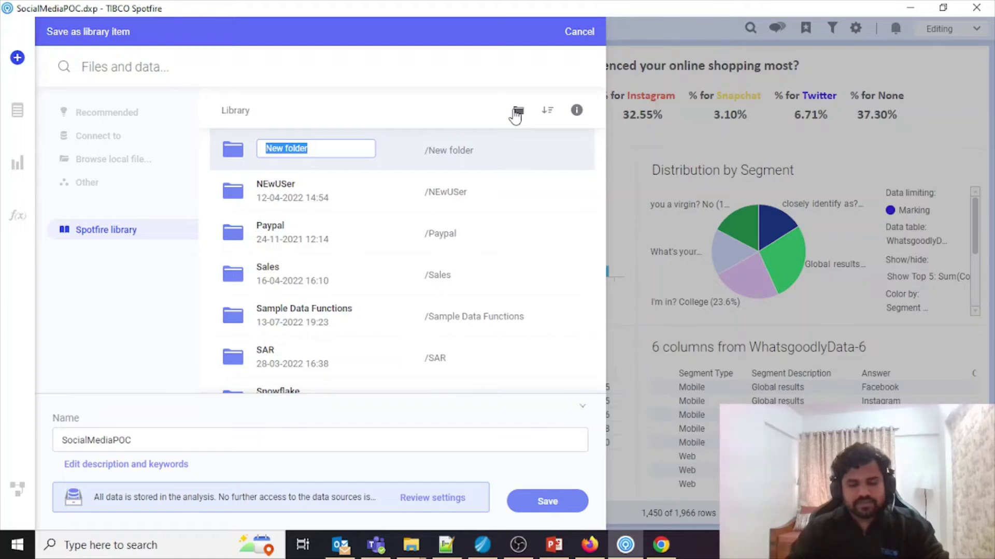
pyautogui.write('Analysis')
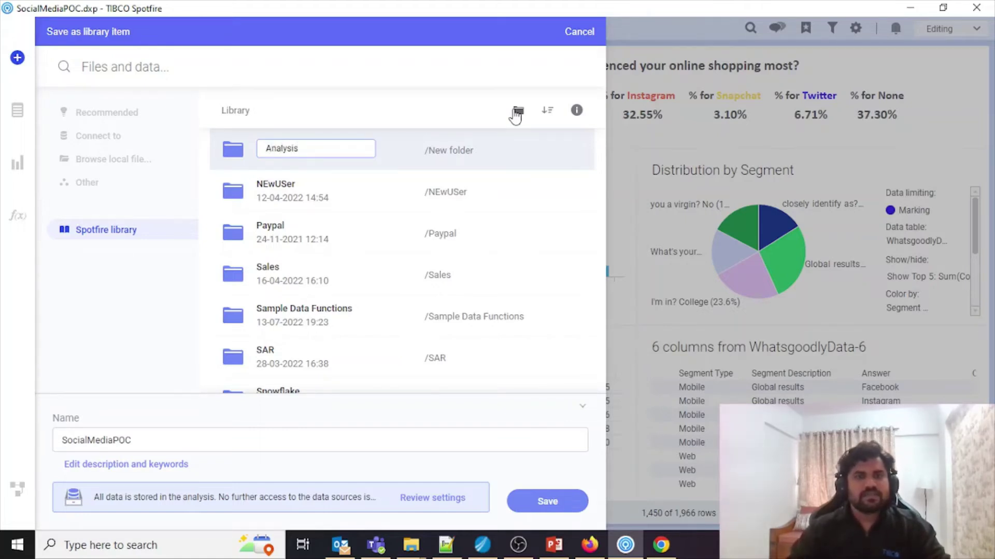
pyautogui.press('Return')
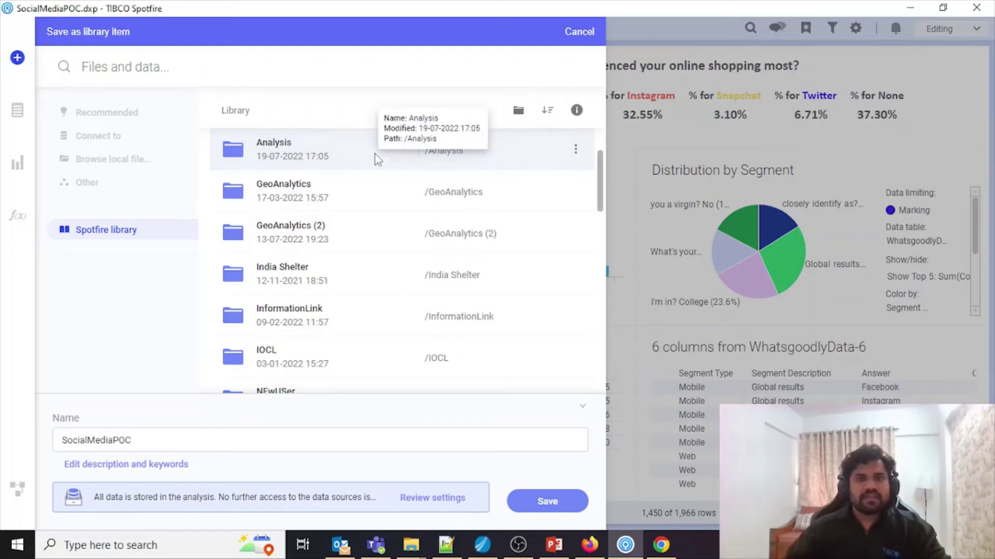
pyautogui.doubleClick(375, 154)
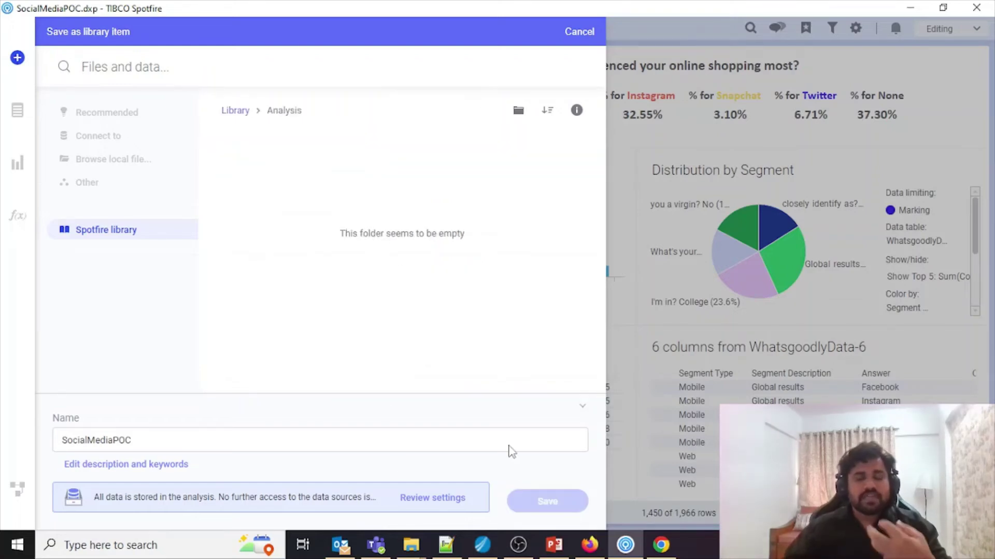
pyautogui.press('Return')
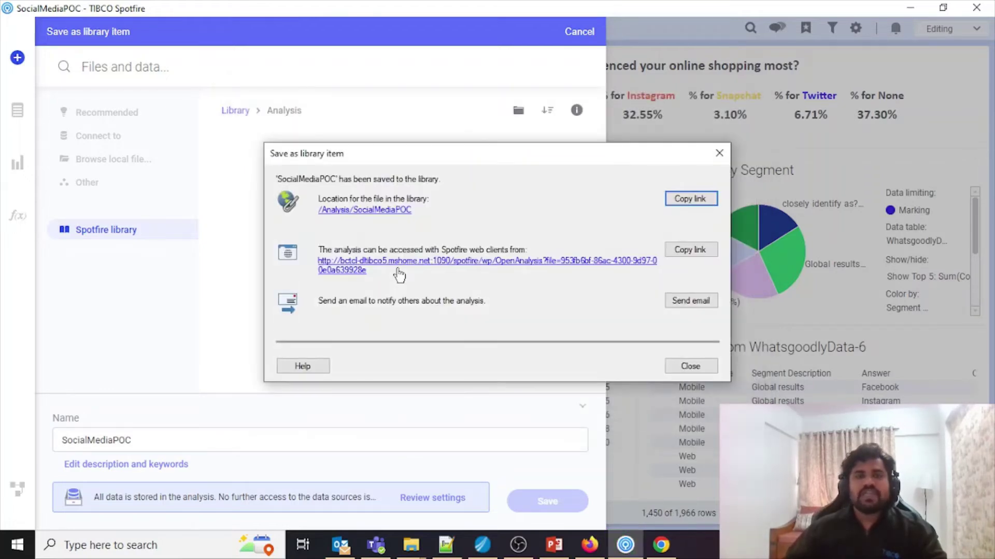
pyautogui.click(690, 366)
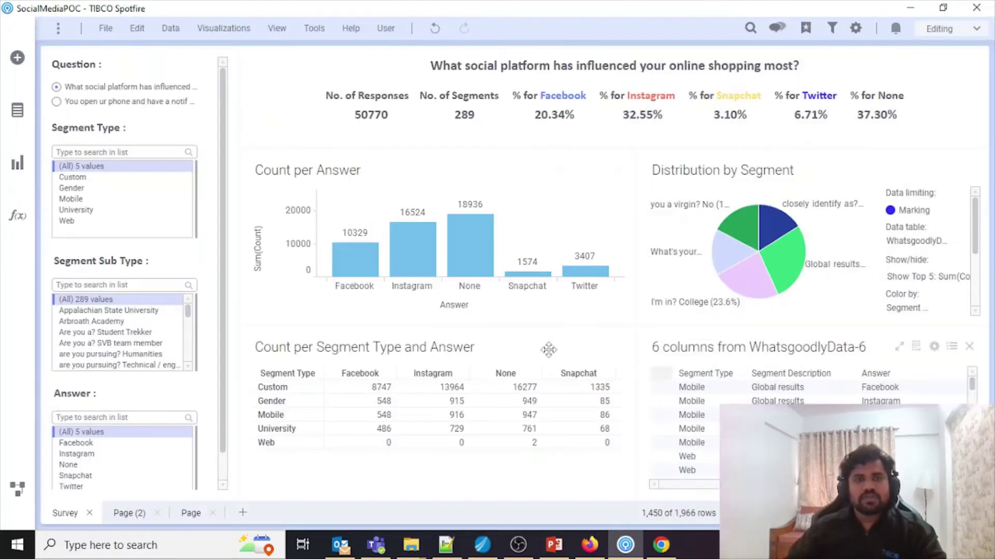
# Step: Browse the Spotfire library and show the Analysis folder's details down to its folder permissions
pyautogui.click(20, 59)
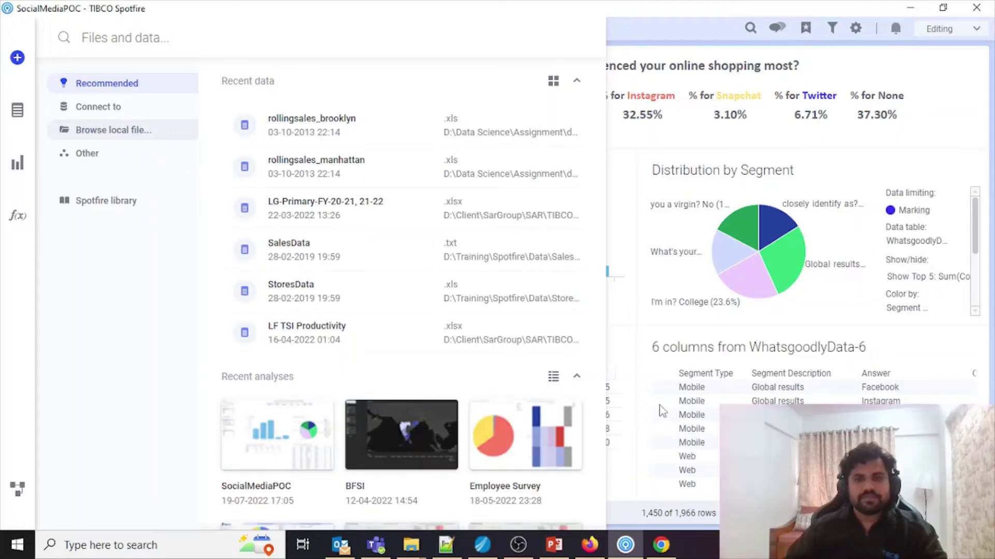
pyautogui.press('Escape')
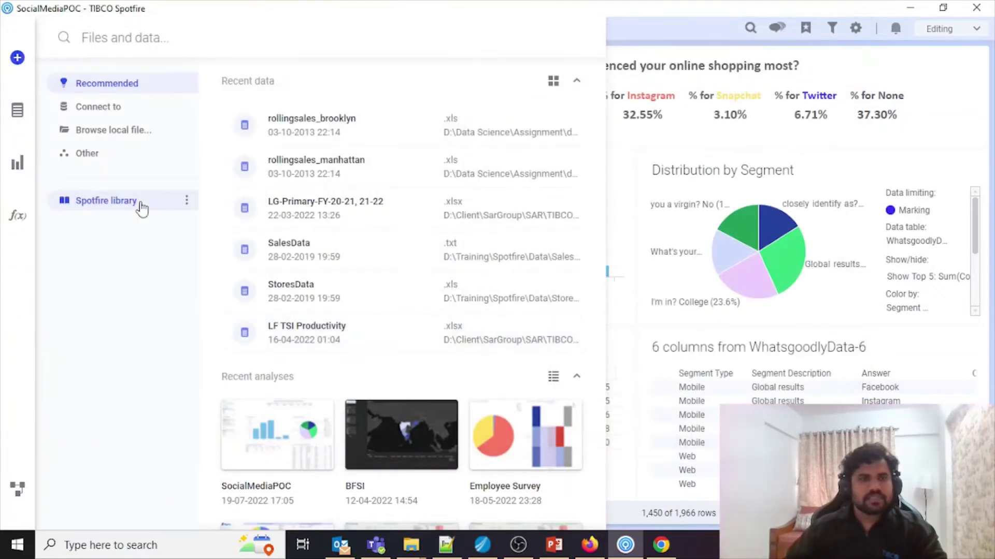
pyautogui.click(142, 206)
pyautogui.click(241, 85)
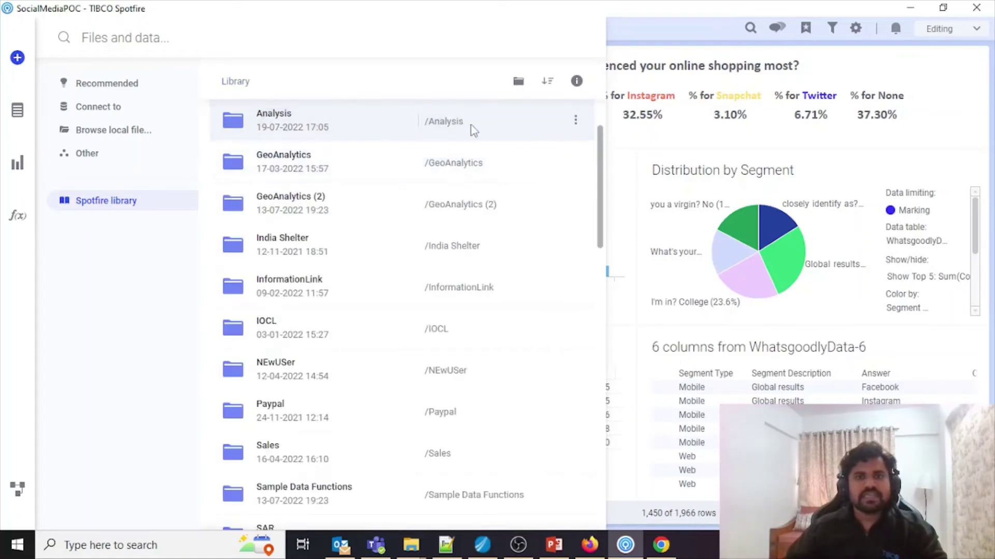
pyautogui.click(577, 81)
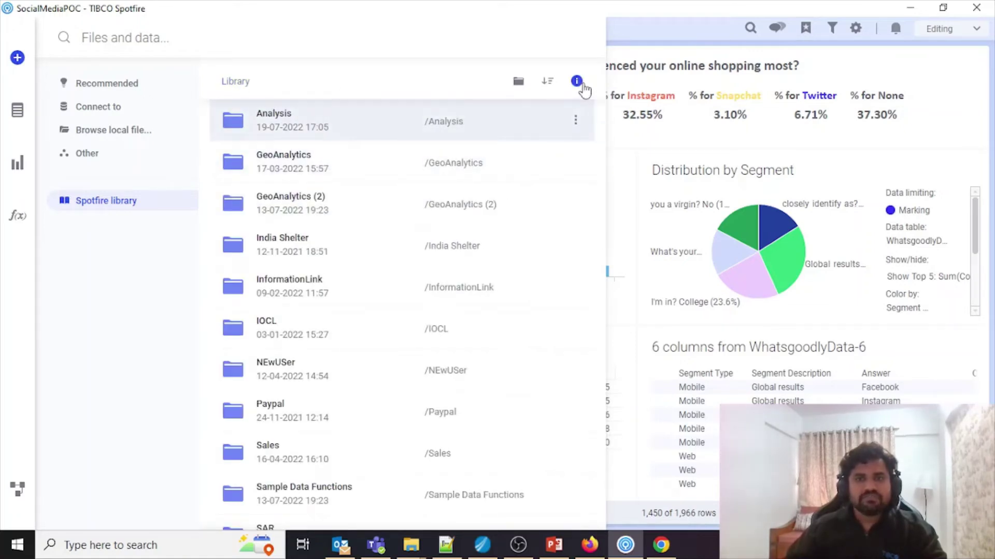
pyautogui.scroll(-3, 563, 264)
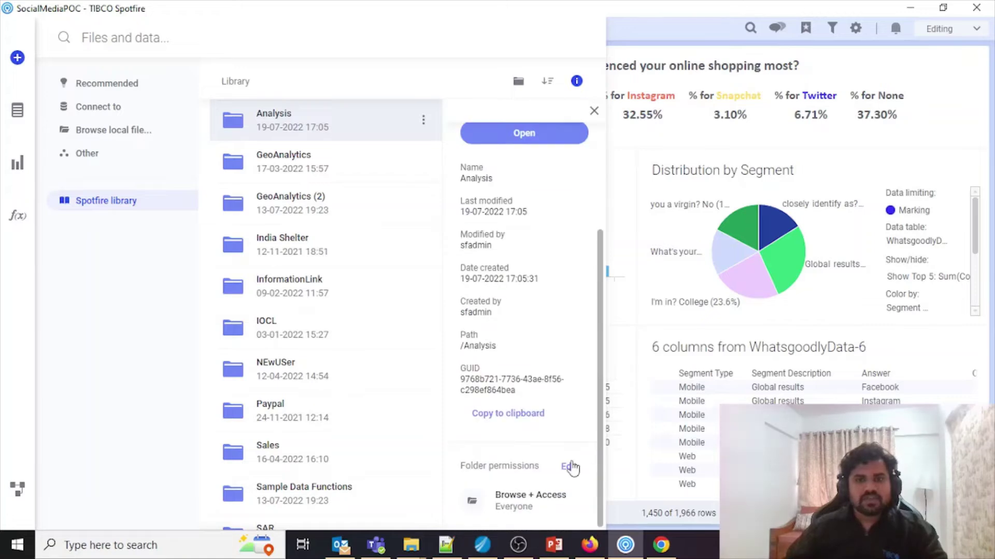
# Step: Turn off permission inheritance on the Analysis folder and list all groups with a * search
pyautogui.click(570, 467)
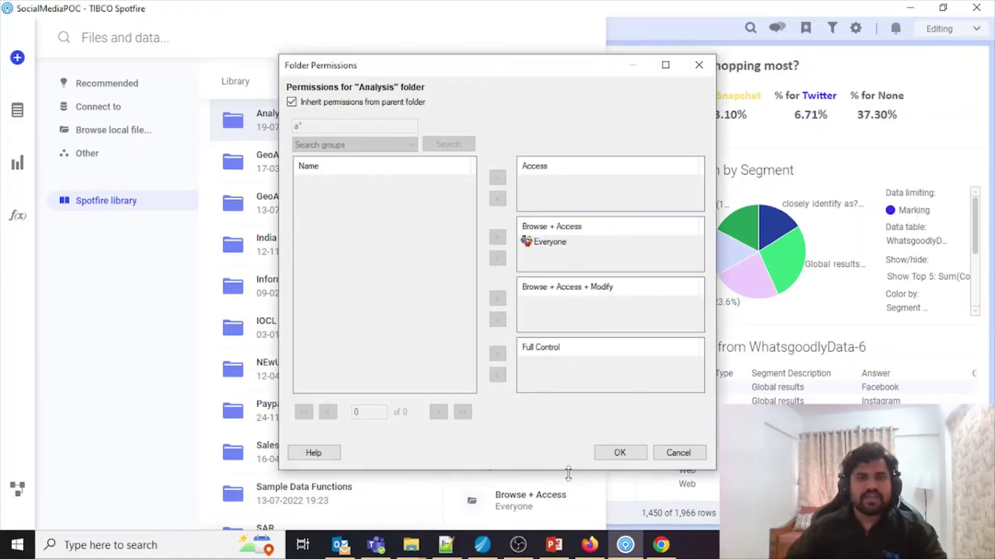
pyautogui.click(305, 104)
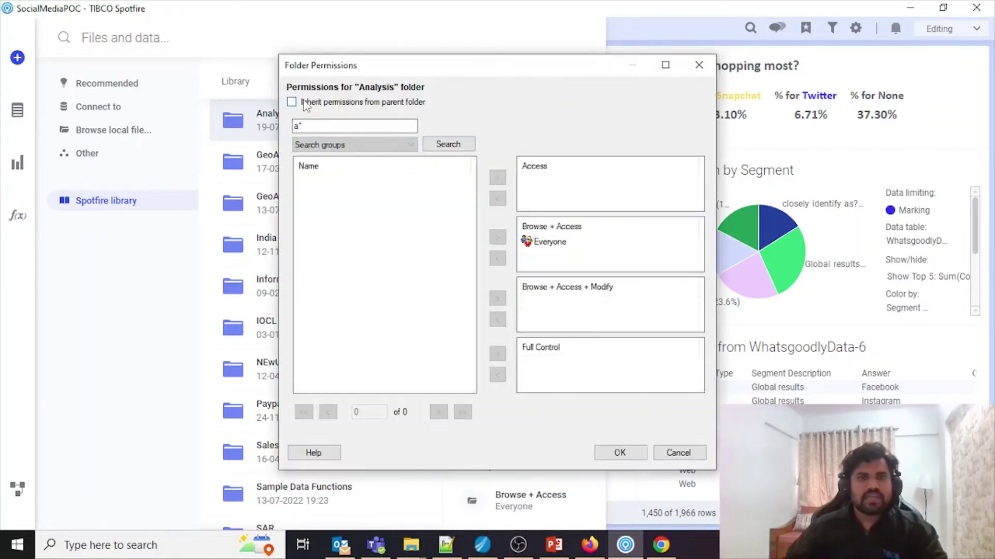
pyautogui.moveTo(368, 127); pyautogui.dragTo(291, 121)
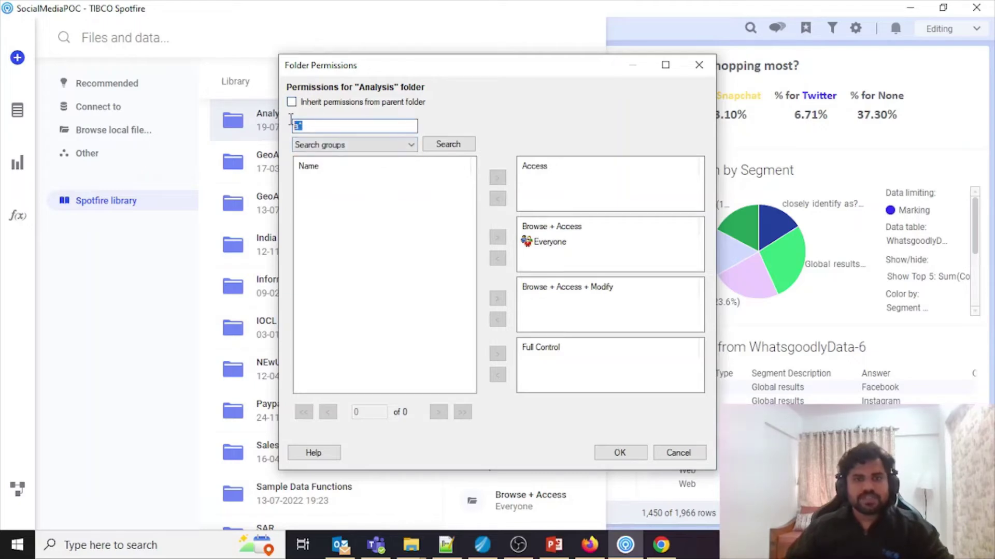
pyautogui.write('*')
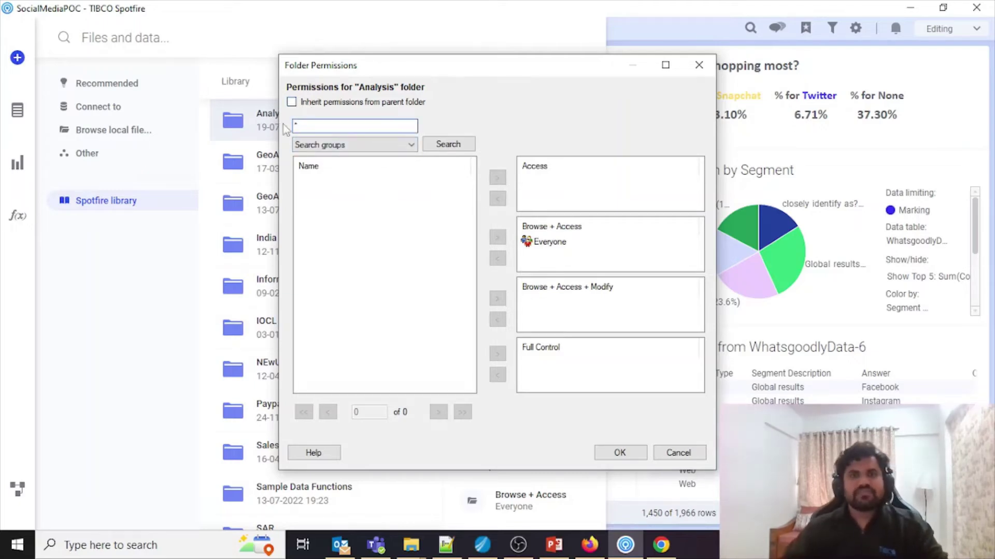
pyautogui.click(445, 144)
# Step: Add BusinessUser to Browse + Access and Administrator to Full Control
pyautogui.click(340, 231)
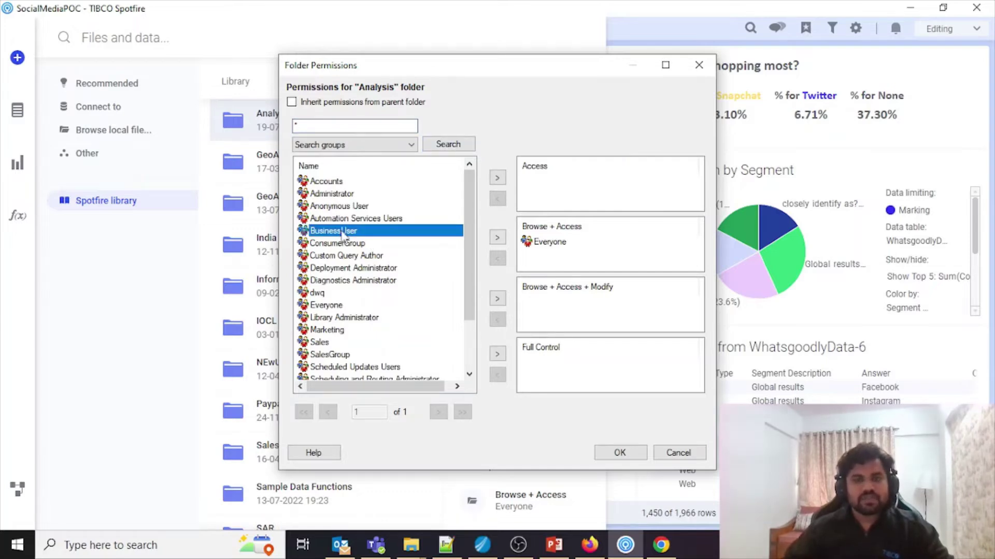
pyautogui.click(497, 238)
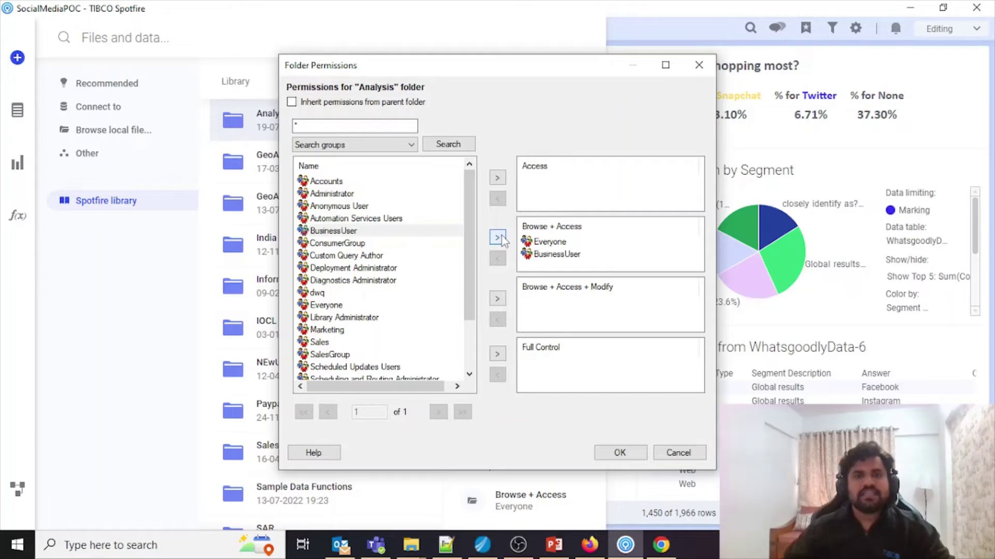
pyautogui.click(330, 195)
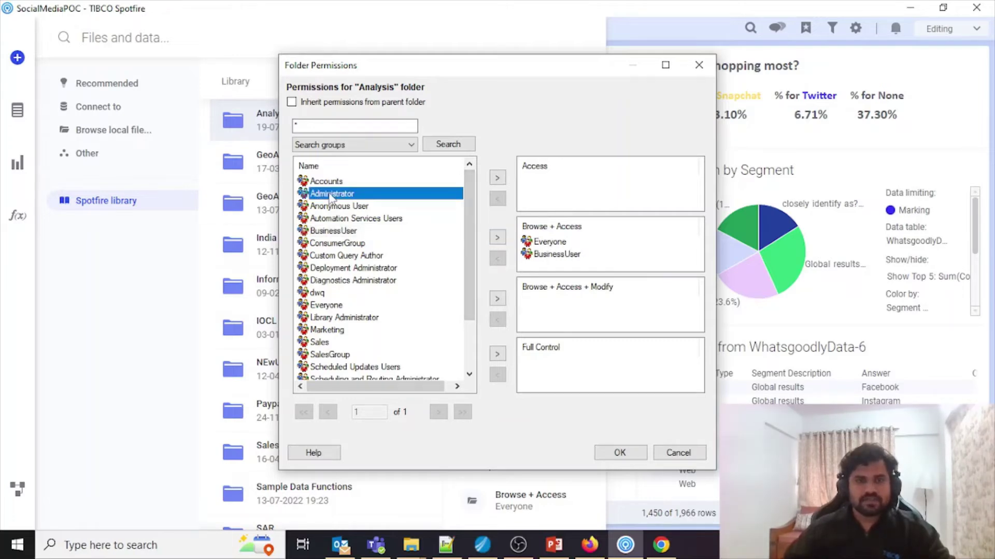
pyautogui.click(497, 354)
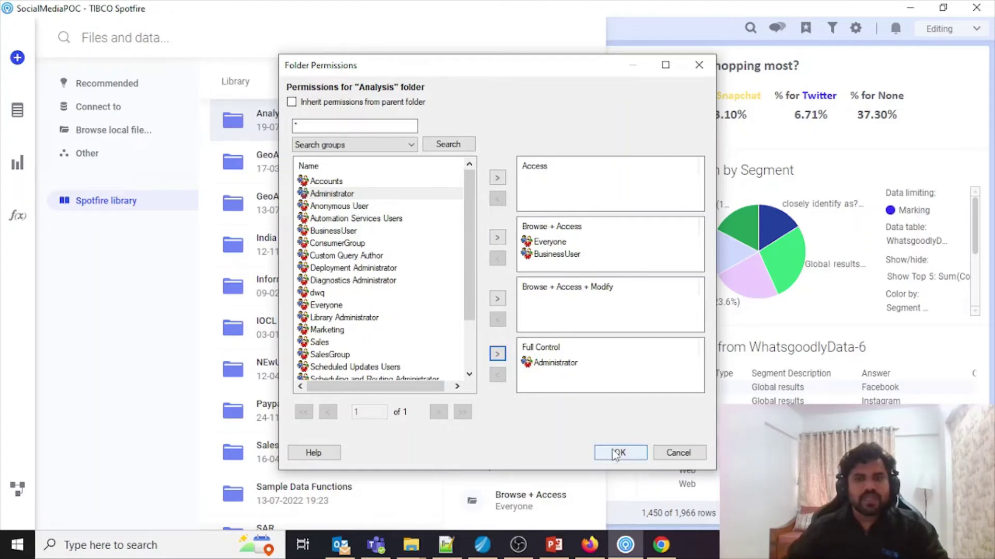
# Step: Remove Everyone and BusinessUser from Browse + Access and apply the permissions
pyautogui.click(568, 261)
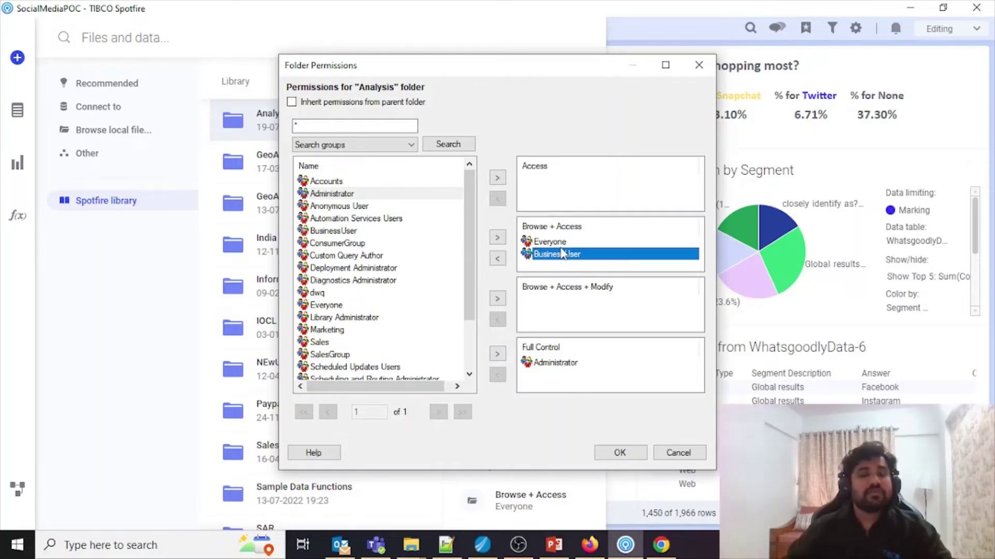
pyautogui.click(559, 243)
pyautogui.click(497, 258)
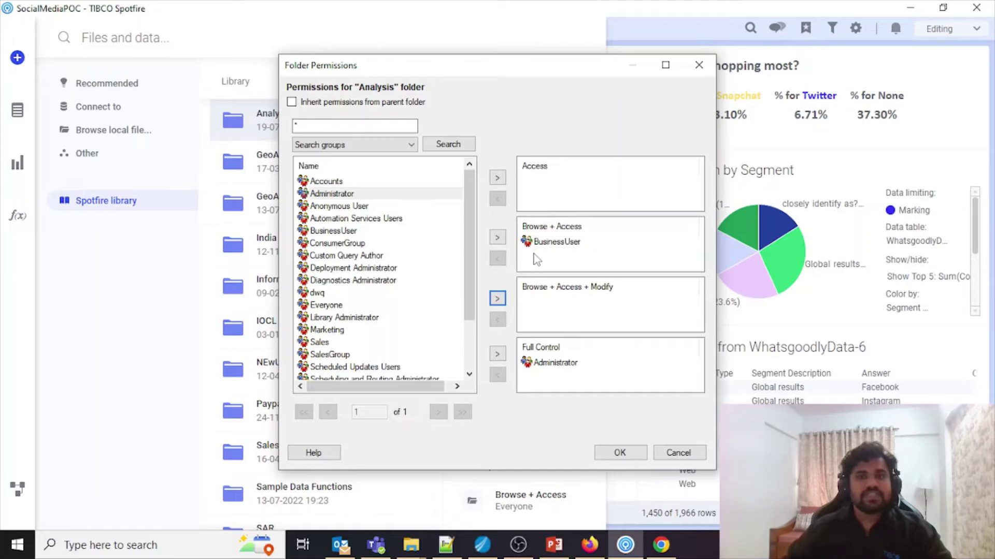
pyautogui.click(541, 245)
pyautogui.click(502, 259)
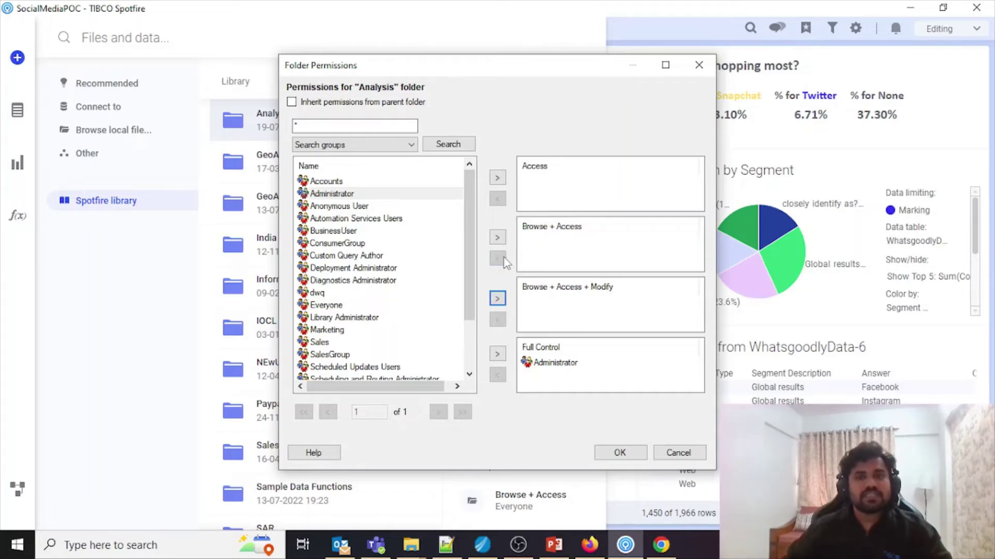
pyautogui.click(619, 452)
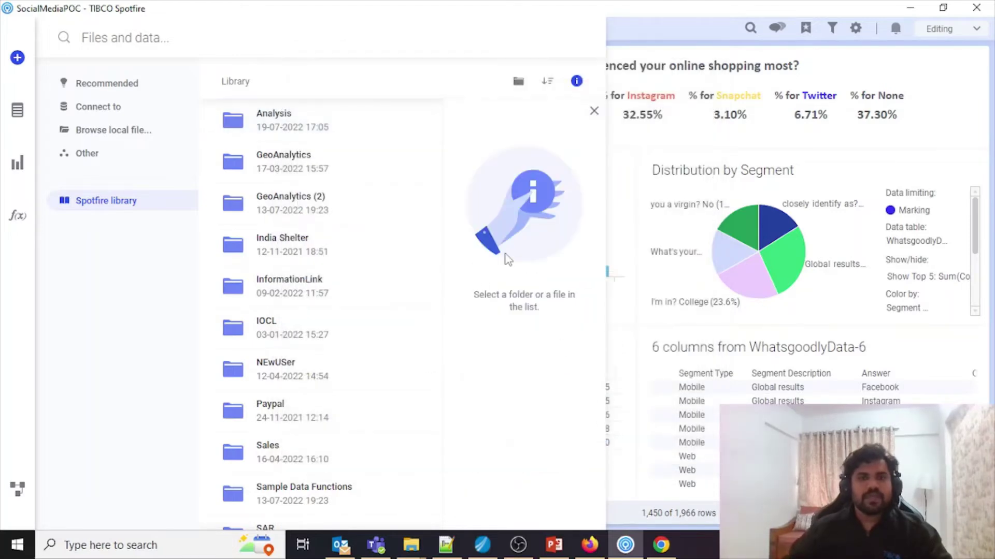
# Step: In the web Library, open the Analysis folder to see the SocialMediaPOC analysis file
pyautogui.click(660, 545)
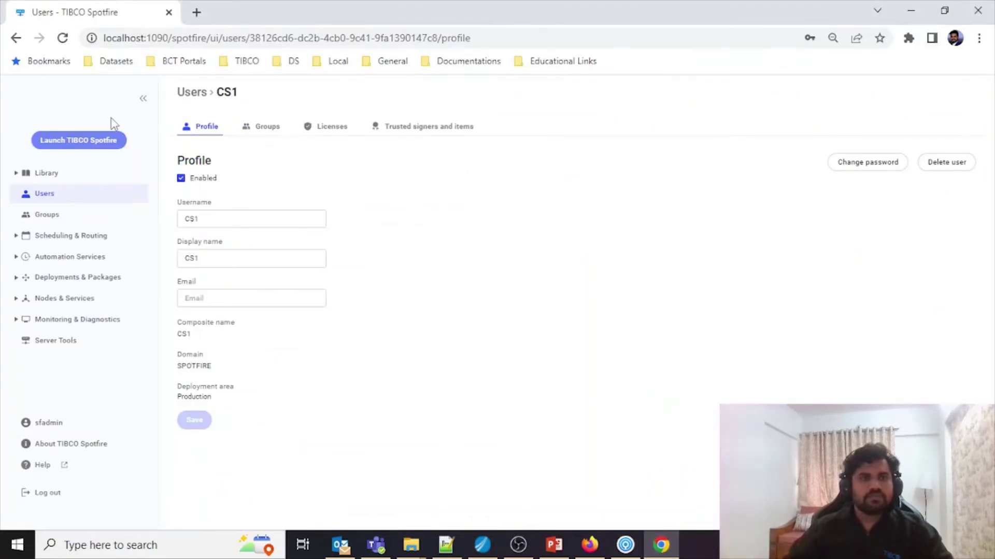
pyautogui.click(48, 179)
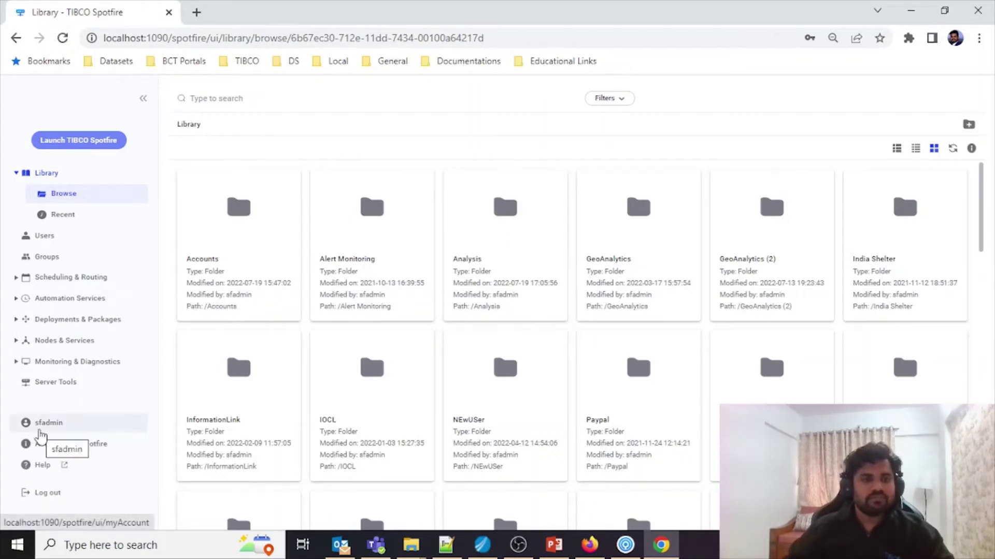
pyautogui.click(486, 248)
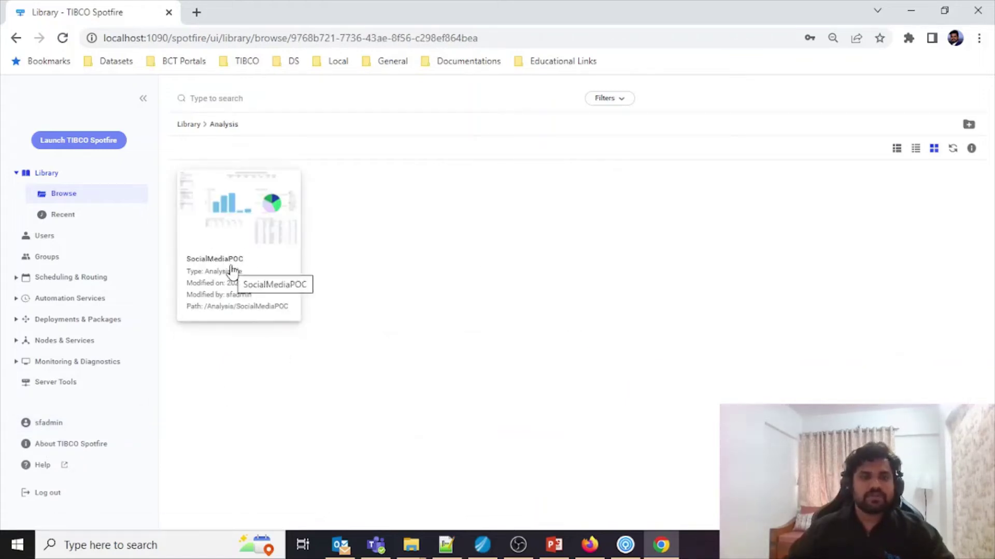
# Step: Log out, sign back in with another saved user account, and browse the web Library
pyautogui.click(51, 494)
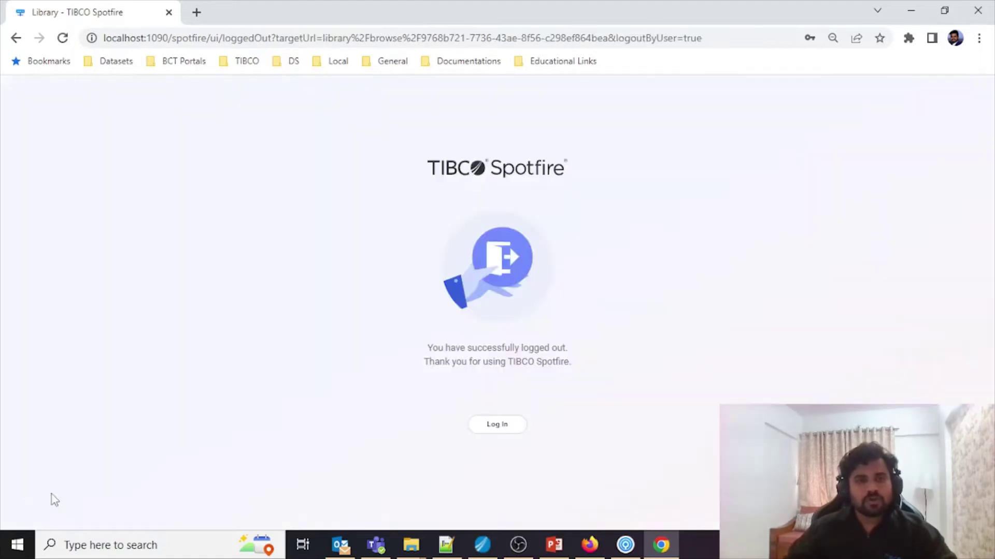
pyautogui.click(511, 428)
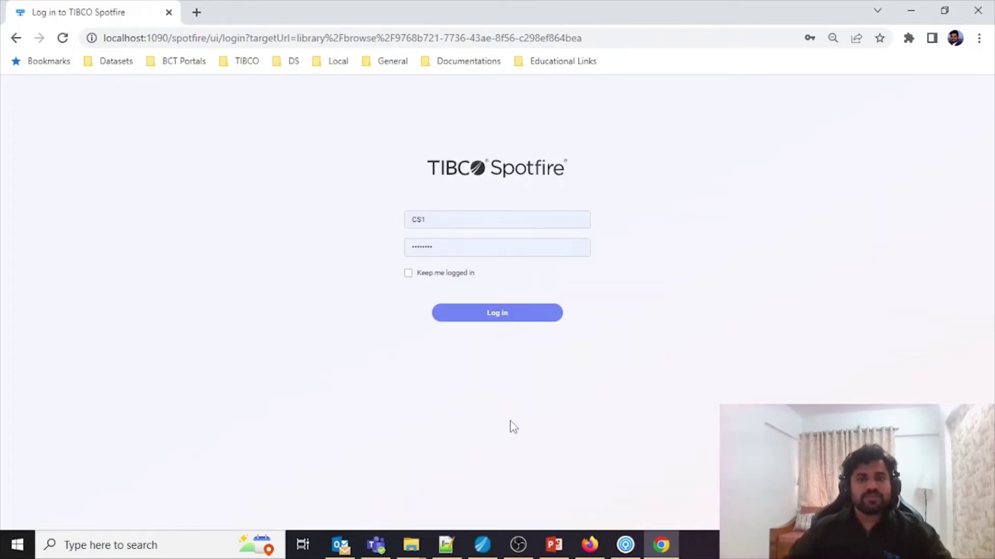
pyautogui.click(397, 215)
pyautogui.doubleClick(396, 214)
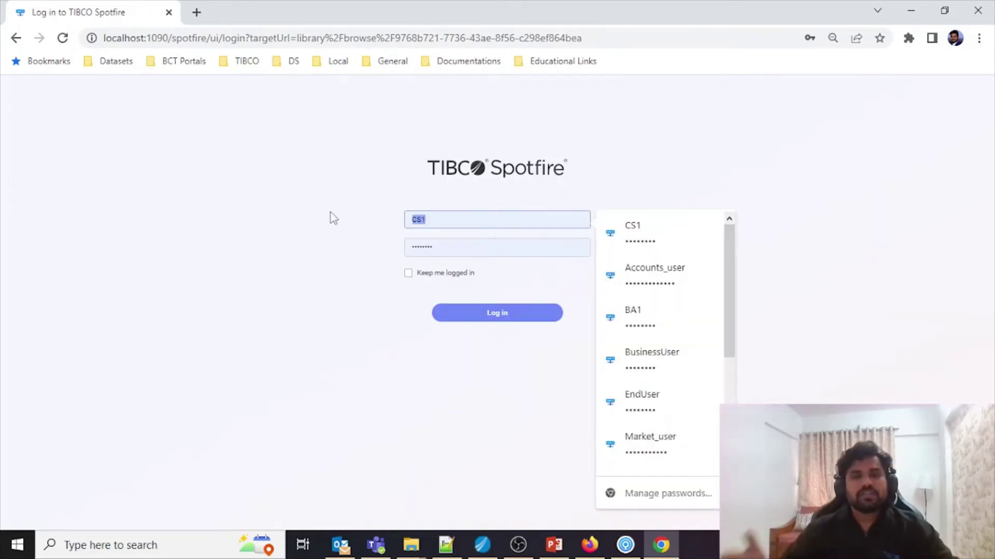
pyautogui.write('BA1')
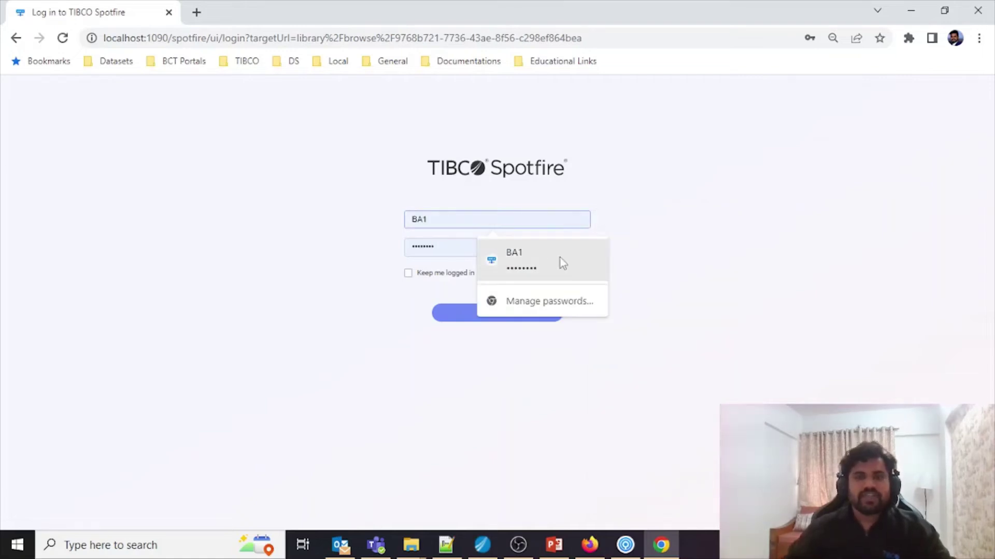
pyautogui.click(560, 259)
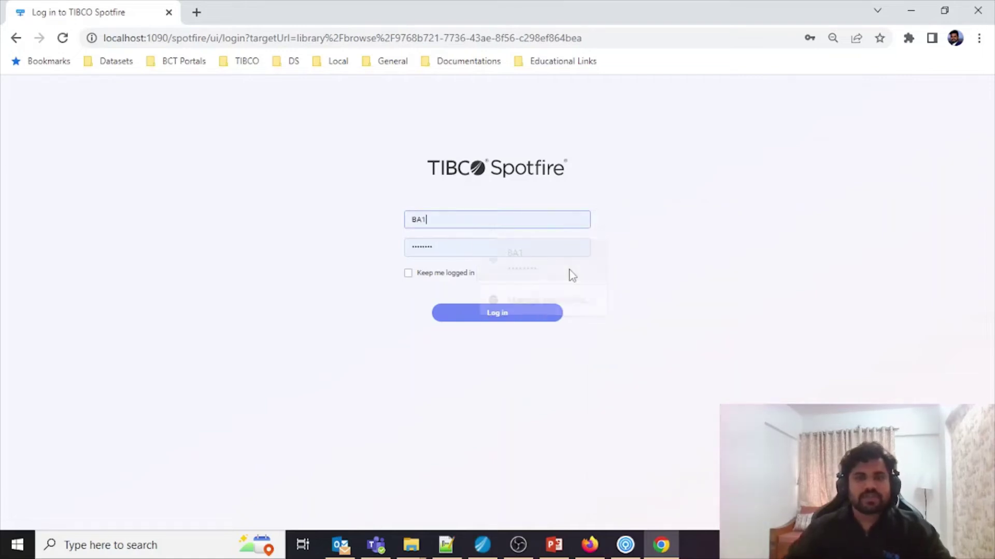
pyautogui.click(550, 319)
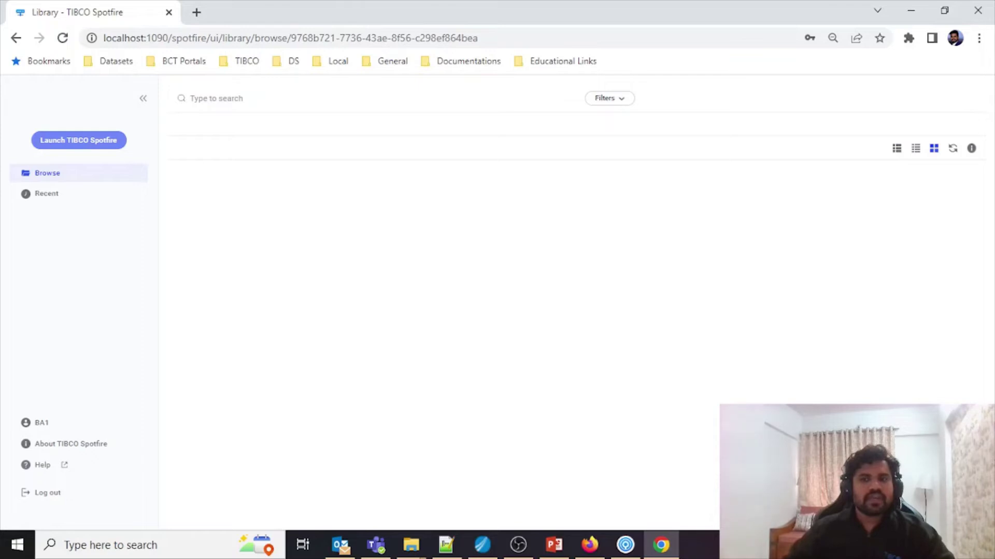
pyautogui.click(44, 175)
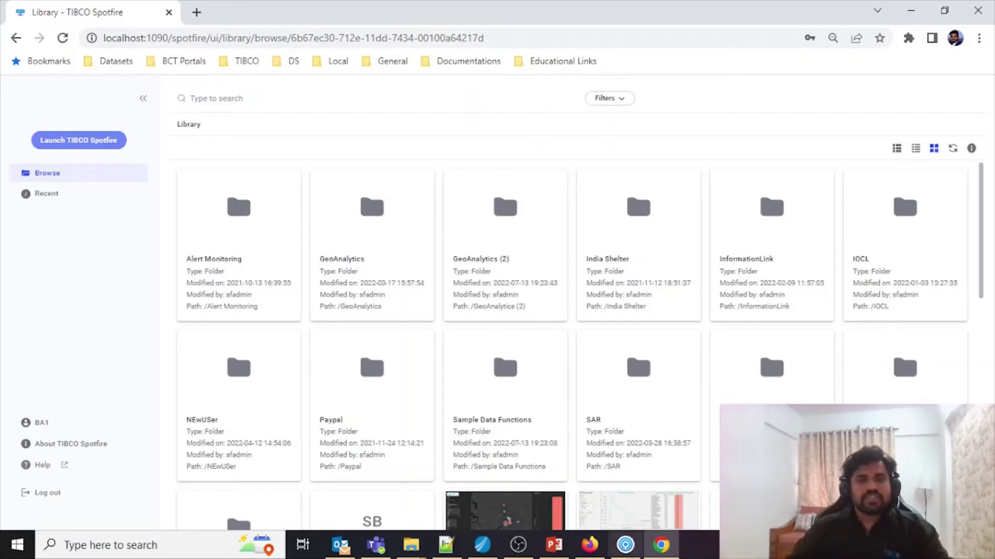
# Step: Add BusinessUser to the Analysis folder's Browse + Access permissions and confirm
pyautogui.click(625, 545)
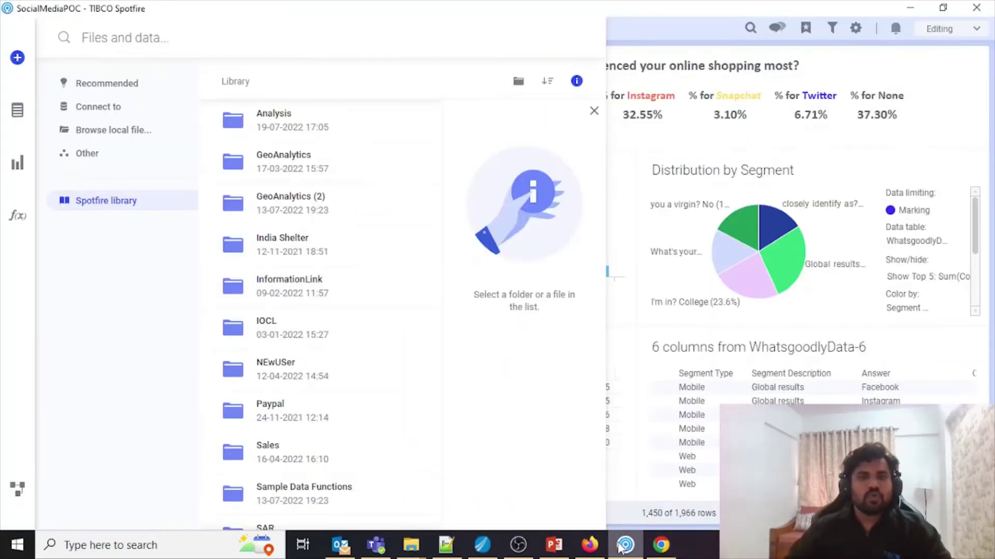
pyautogui.scroll(2, 300, 195)
pyautogui.click(300, 197)
pyautogui.scroll(-3, 544, 371)
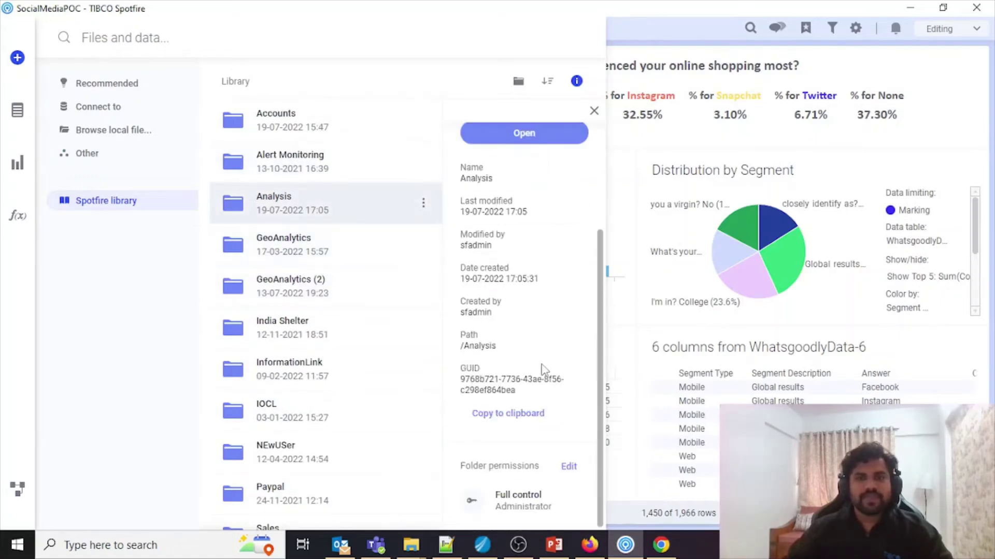
pyautogui.click(569, 467)
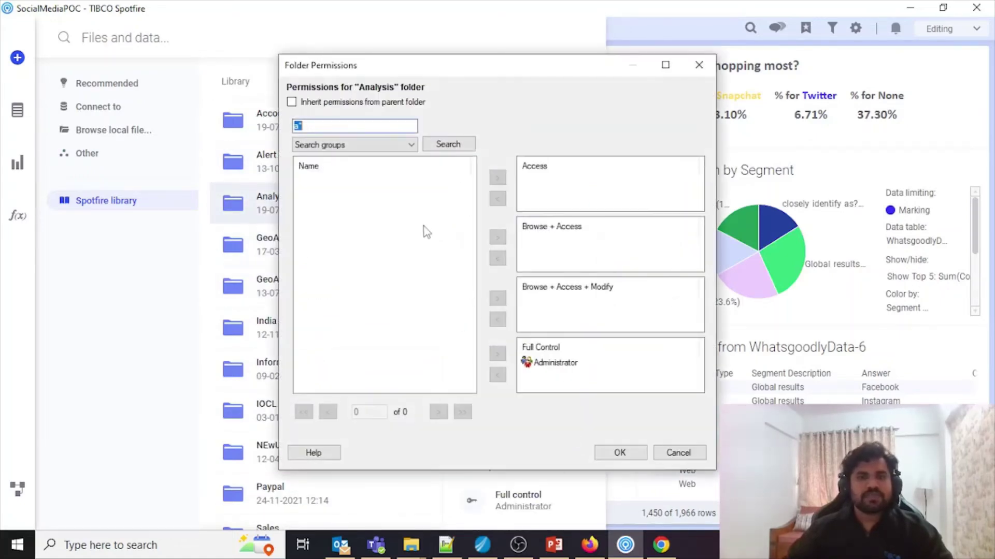
pyautogui.click(296, 125)
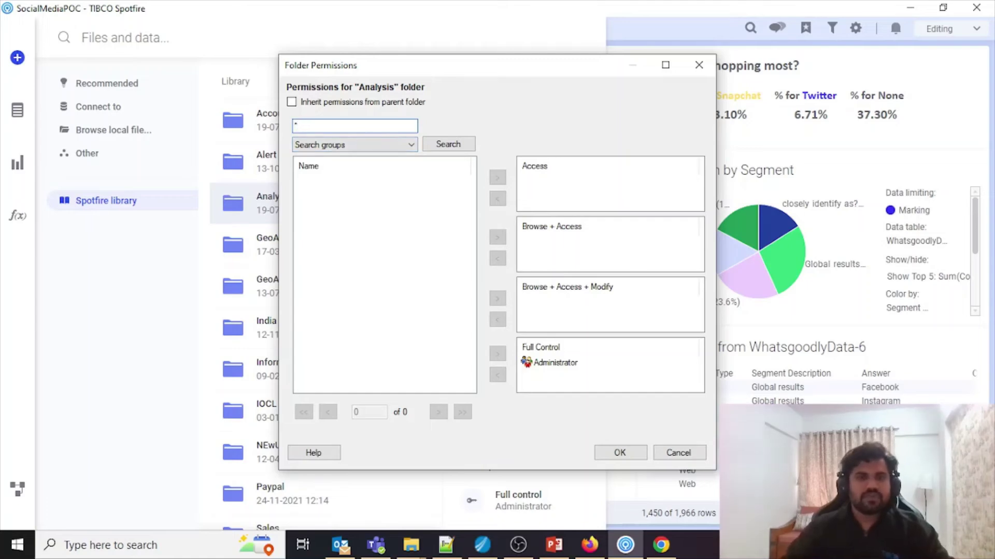
pyautogui.click(448, 144)
pyautogui.click(369, 233)
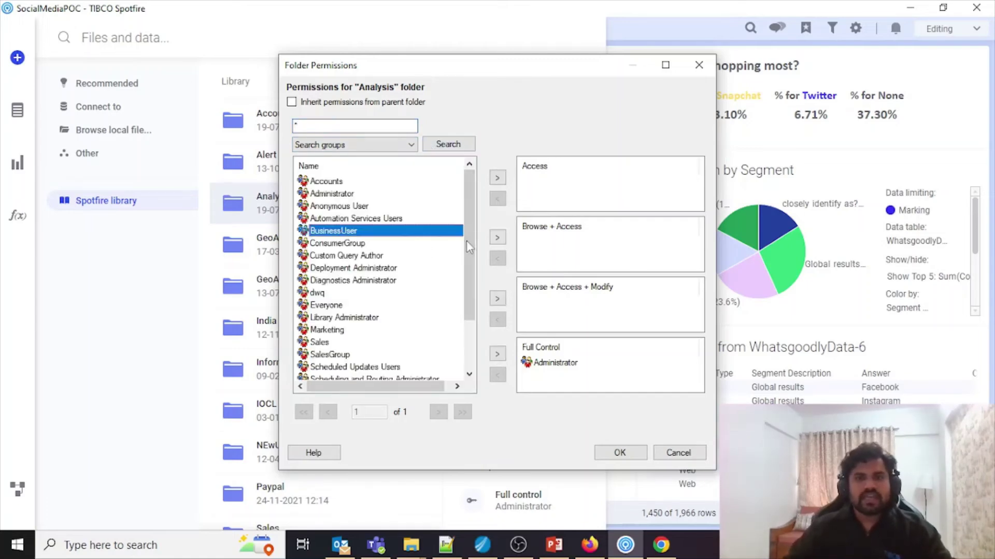
pyautogui.click(497, 237)
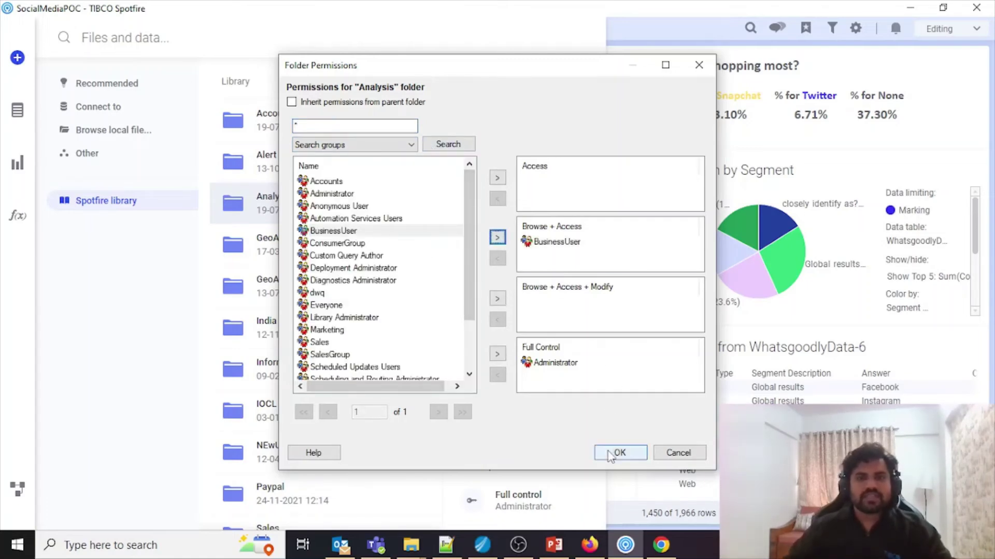
pyautogui.click(617, 454)
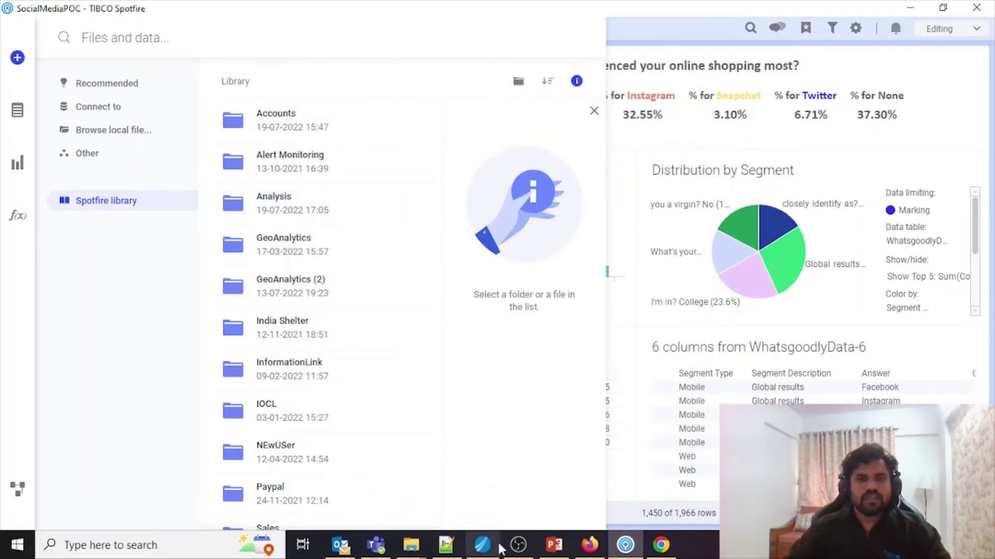
# Step: Reload the web Library and open the now-visible Analysis folder with SocialMediaPOC
pyautogui.click(656, 550)
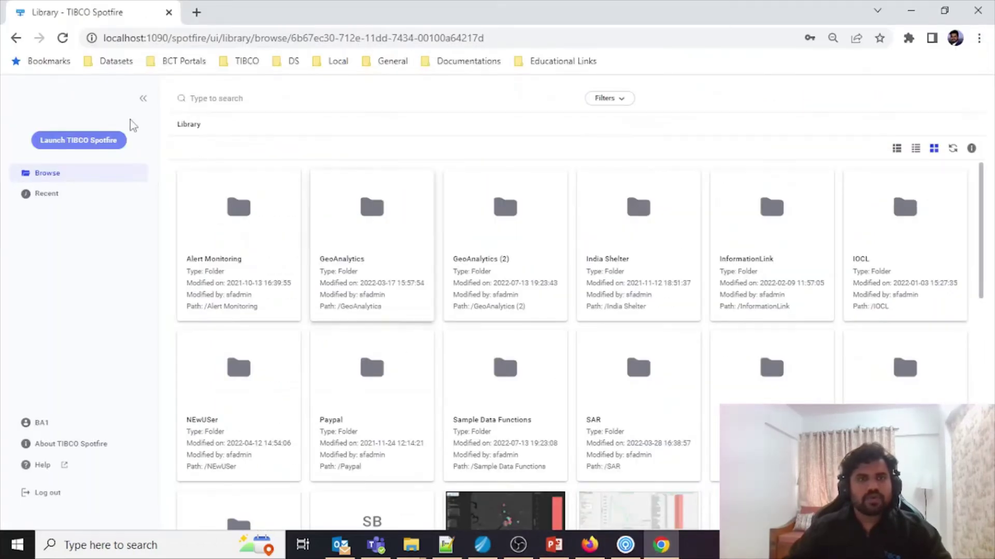
pyautogui.click(62, 39)
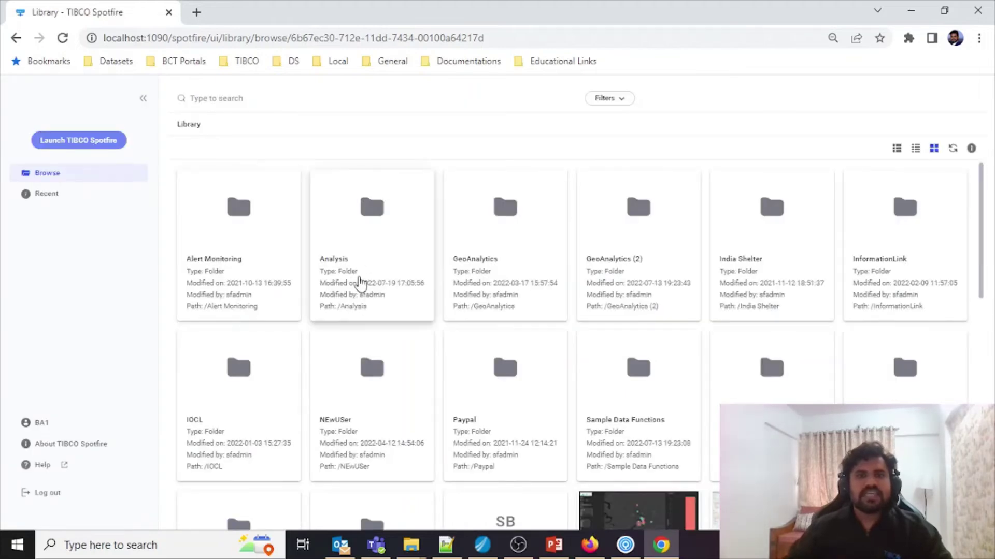
pyautogui.click(366, 228)
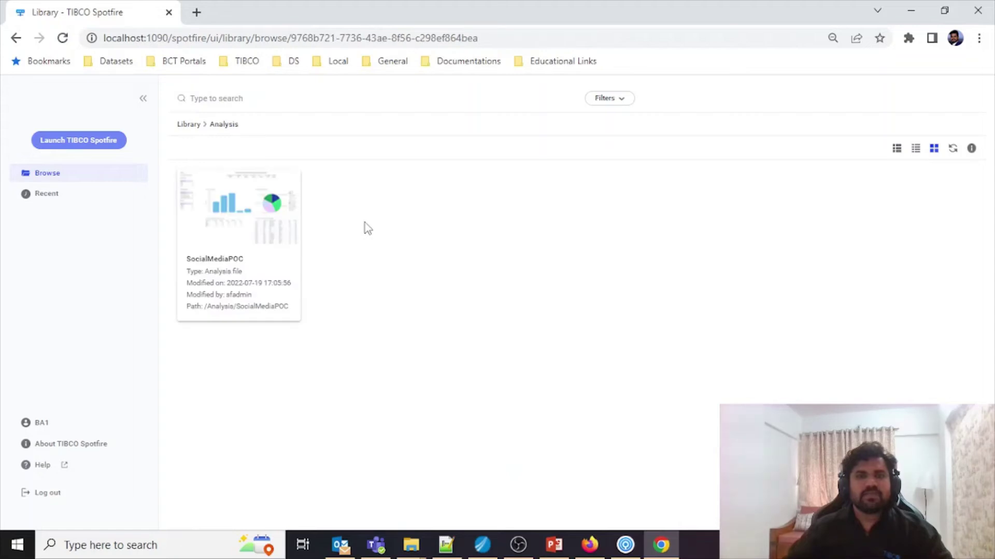
# Step: Open SocialMediaPOC in the web client and switch it from Viewing to Editing
pyautogui.click(231, 218)
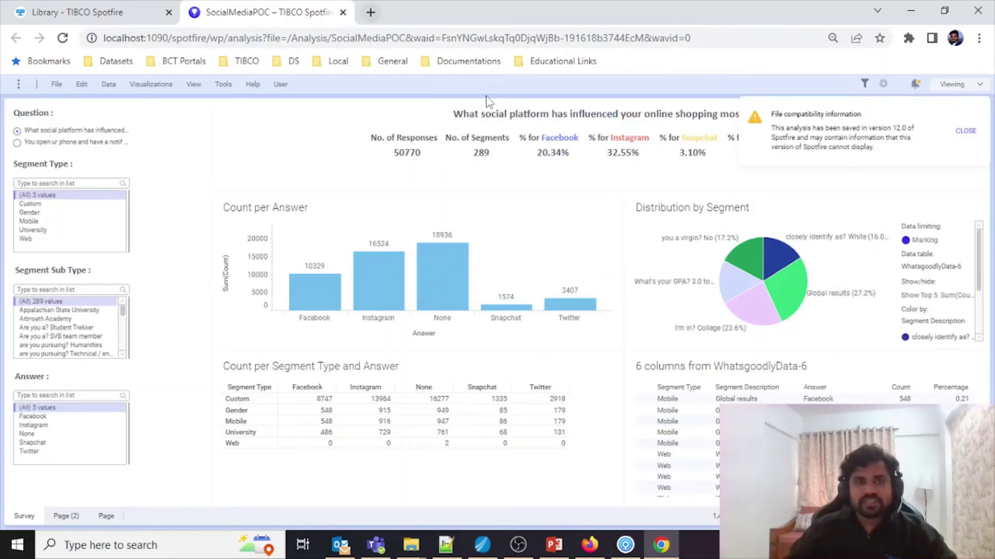
pyautogui.click(967, 131)
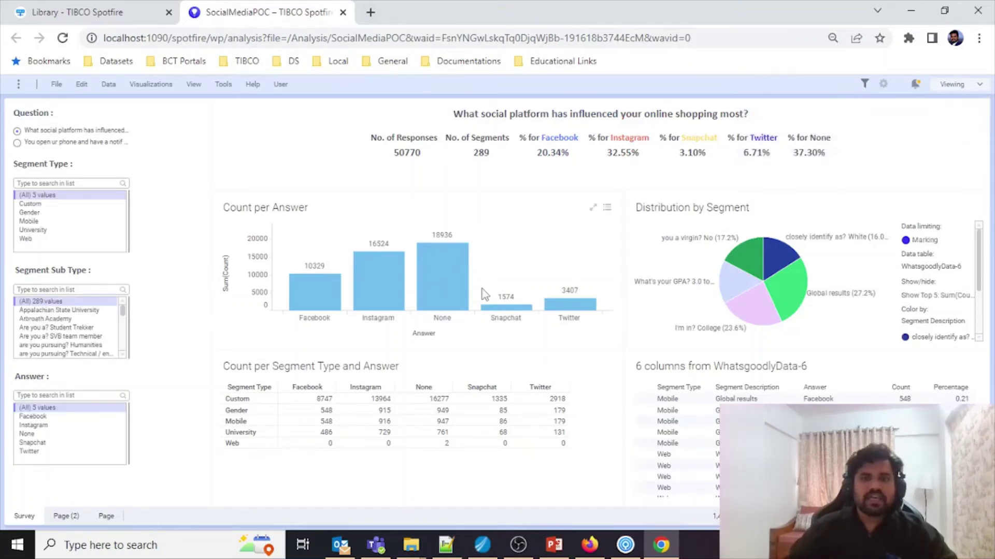
pyautogui.click(956, 85)
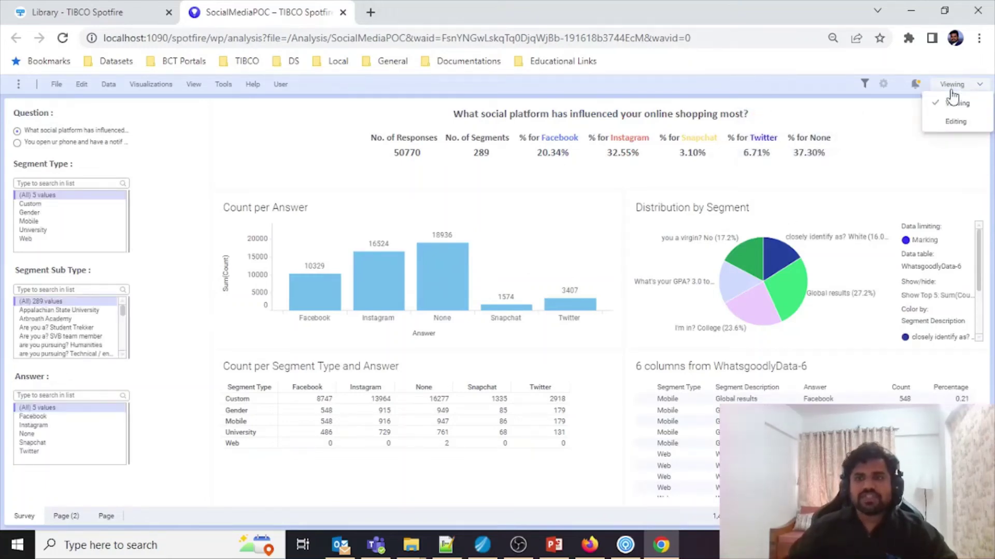
pyautogui.click(952, 122)
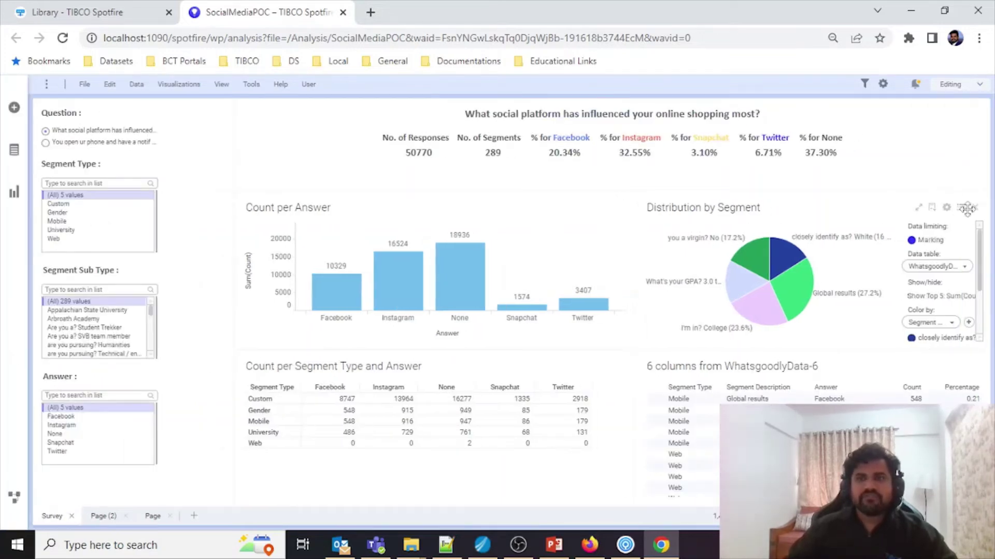
# Step: Delete the Distribution by Segment pie chart and start saving the analysis to the library
pyautogui.click(975, 209)
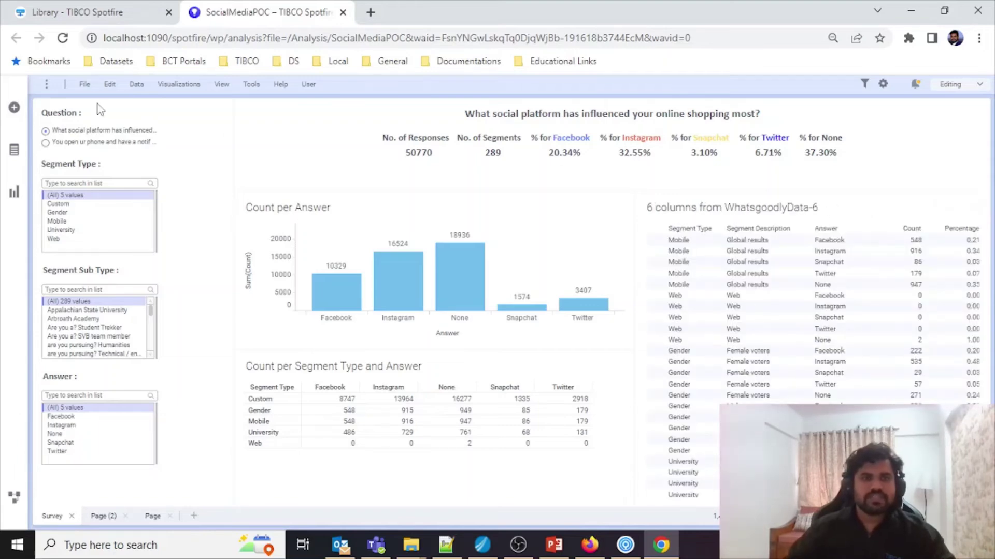
pyautogui.click(84, 84)
pyautogui.click(107, 122)
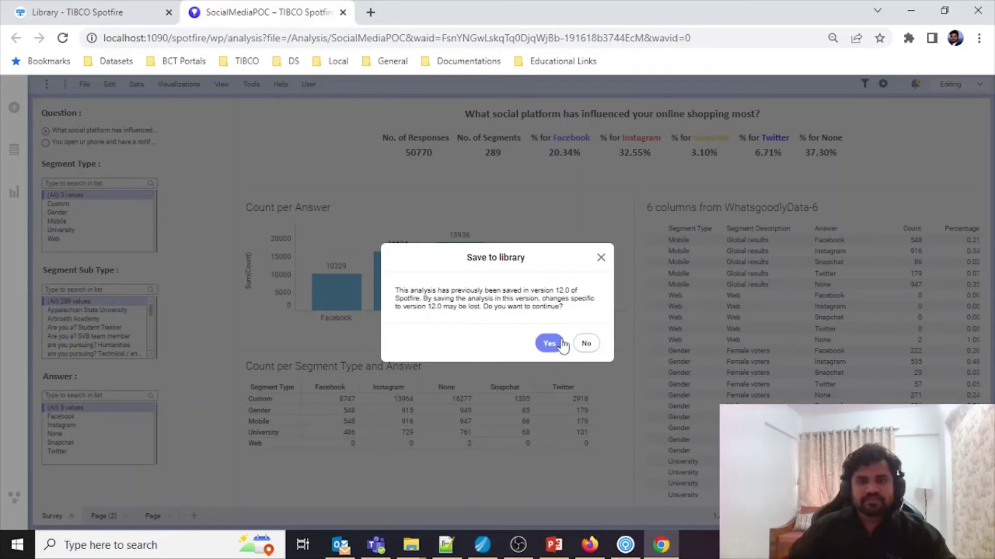
# Step: Accept the version warning and return the save dialog from Analysis to the library root
pyautogui.click(542, 345)
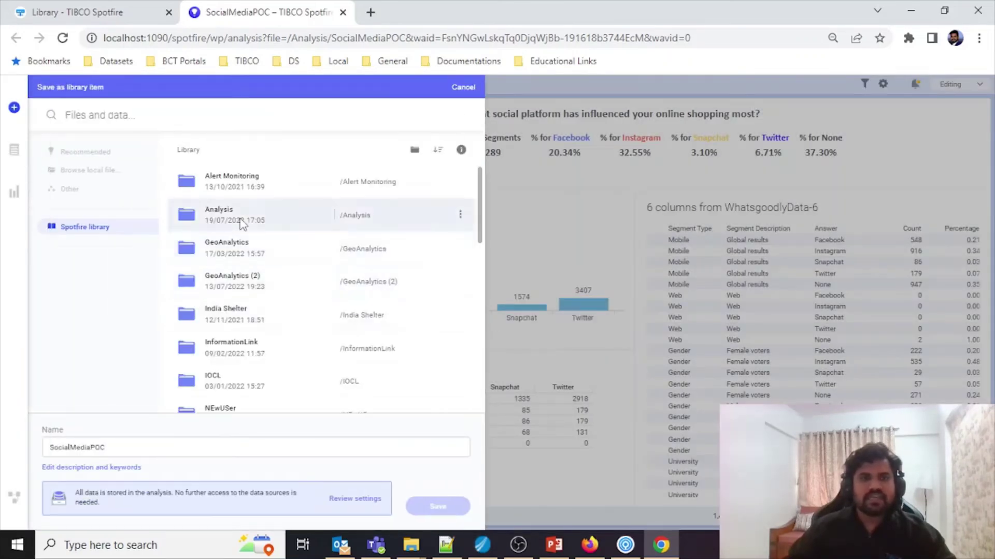
pyautogui.doubleClick(239, 218)
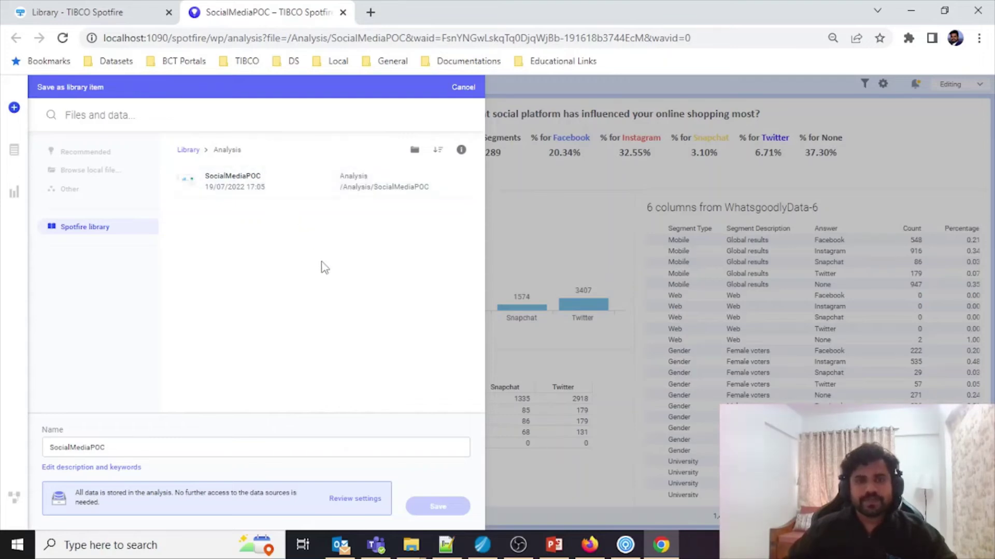
pyautogui.click(181, 150)
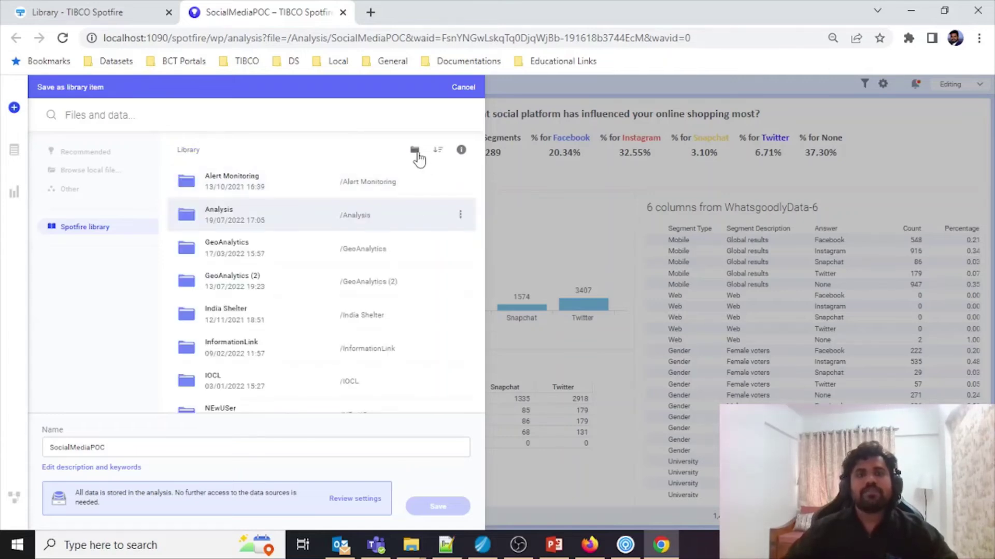
pyautogui.scroll(-10, 366, 353)
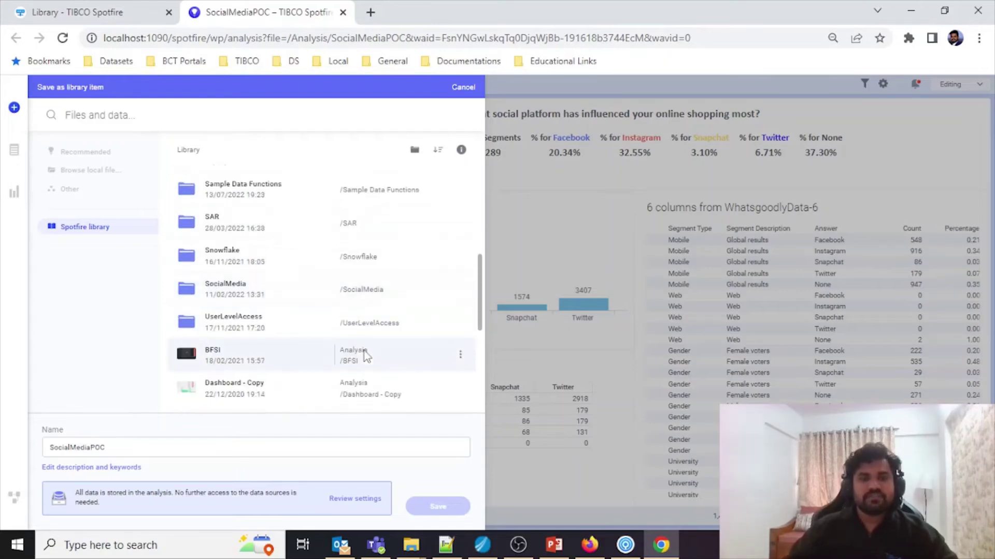
pyautogui.scroll(-1, 365, 355)
pyautogui.scroll(10, 365, 355)
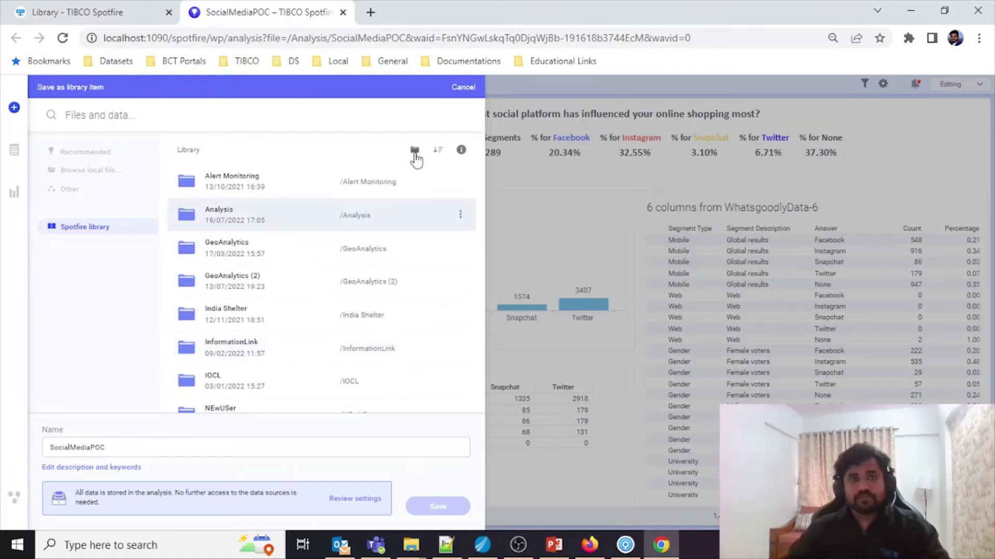
# Step: Create a top-level library folder named PublishedReport and open its permissions for editing
pyautogui.click(628, 548)
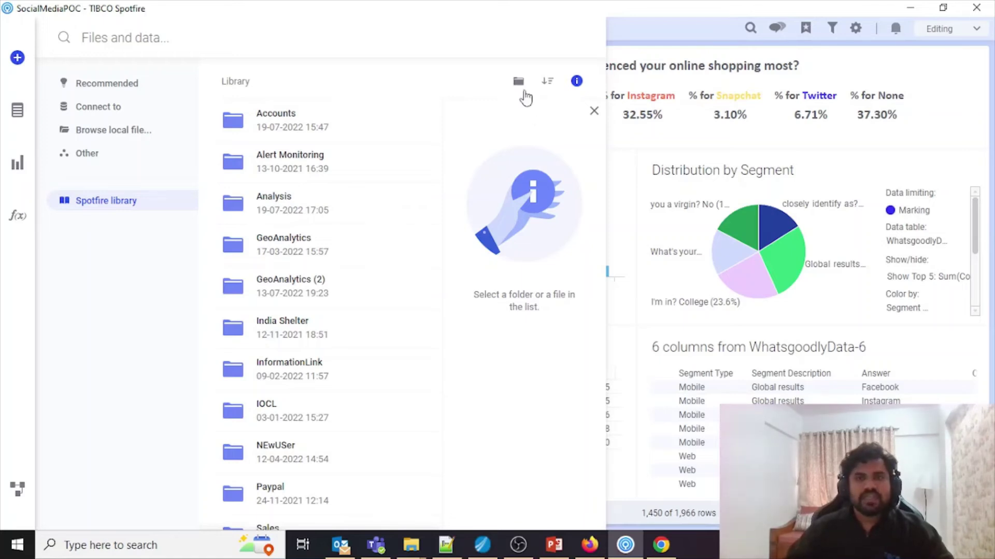
pyautogui.click(518, 82)
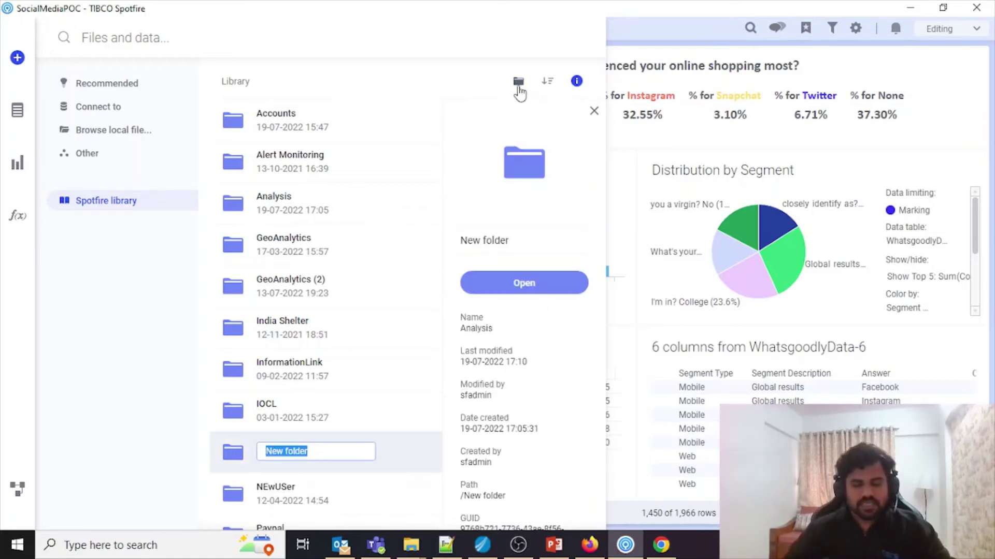
pyautogui.write('PublishedReport')
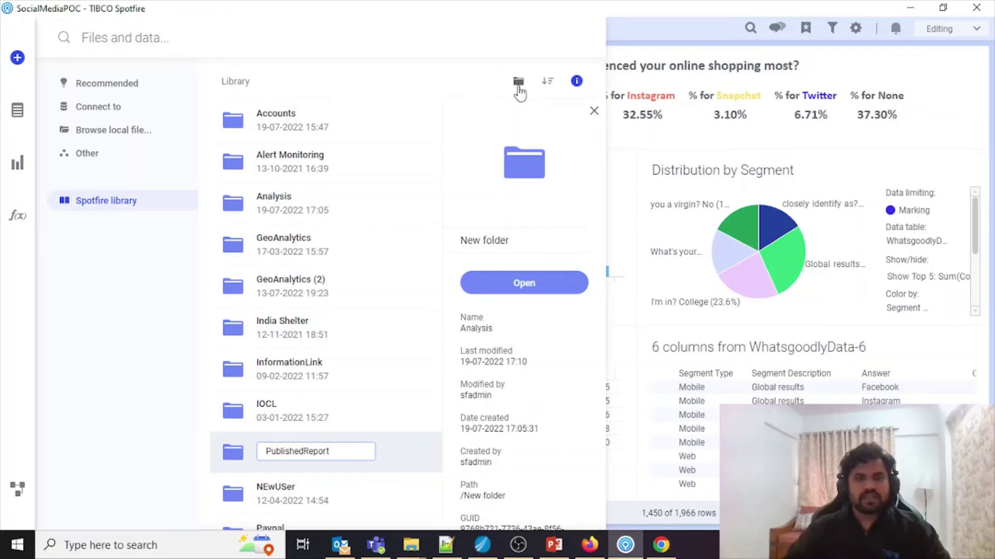
pyautogui.press('Return')
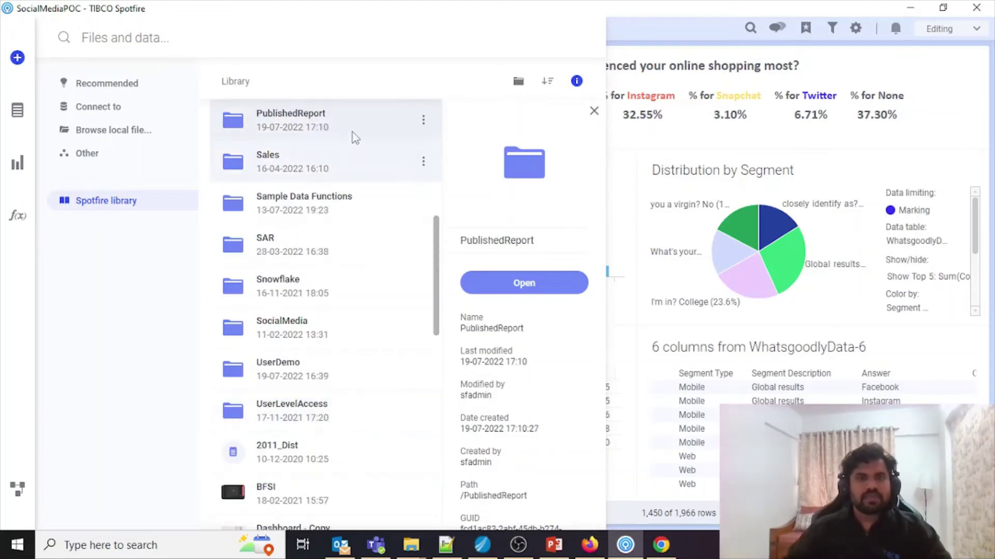
pyautogui.scroll(-3, 533, 413)
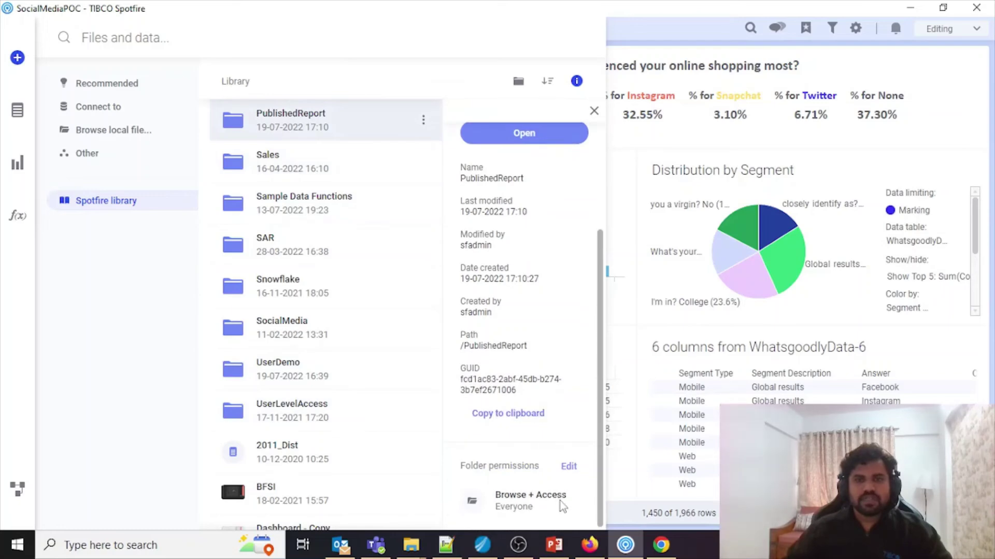
pyautogui.click(569, 468)
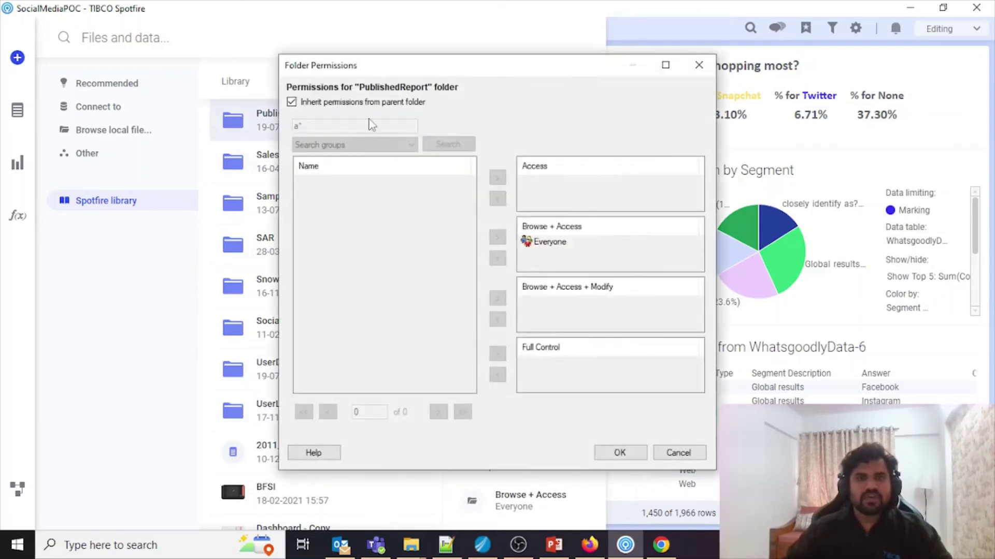
# Step: Stop PublishedReport inheriting permissions, list all groups, and remove Everyone's Browse + Access
pyautogui.click(337, 102)
pyautogui.doubleClick(296, 126)
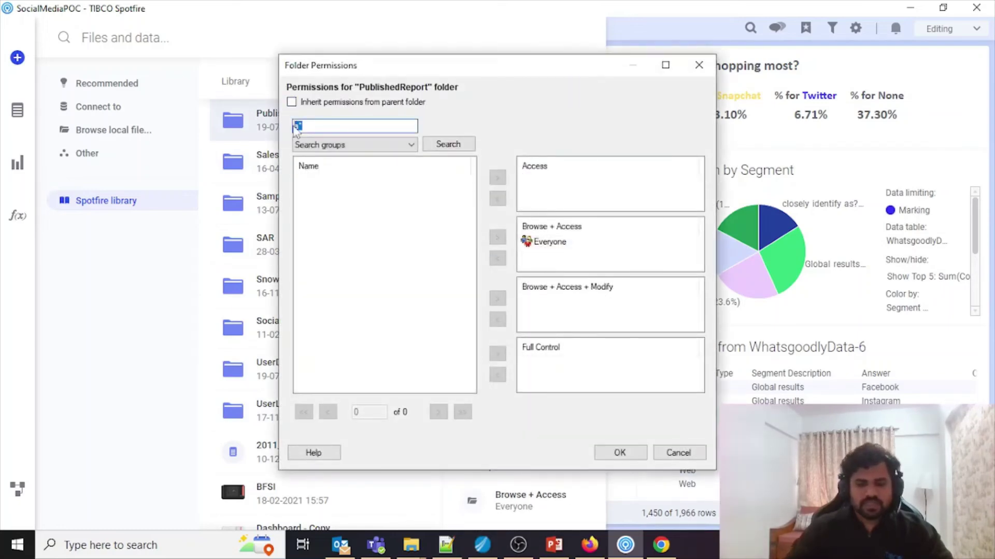
pyautogui.click(444, 143)
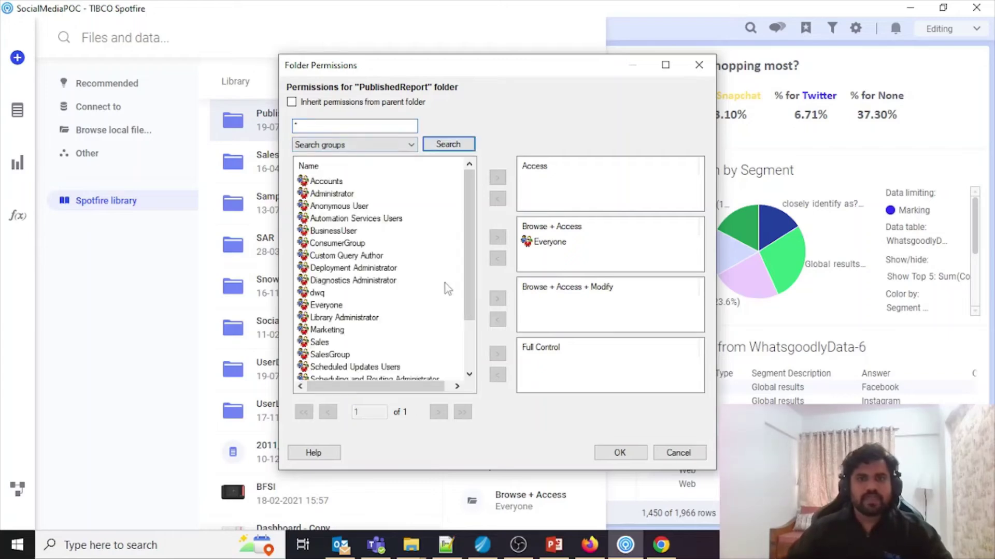
pyautogui.click(538, 242)
pyautogui.click(496, 258)
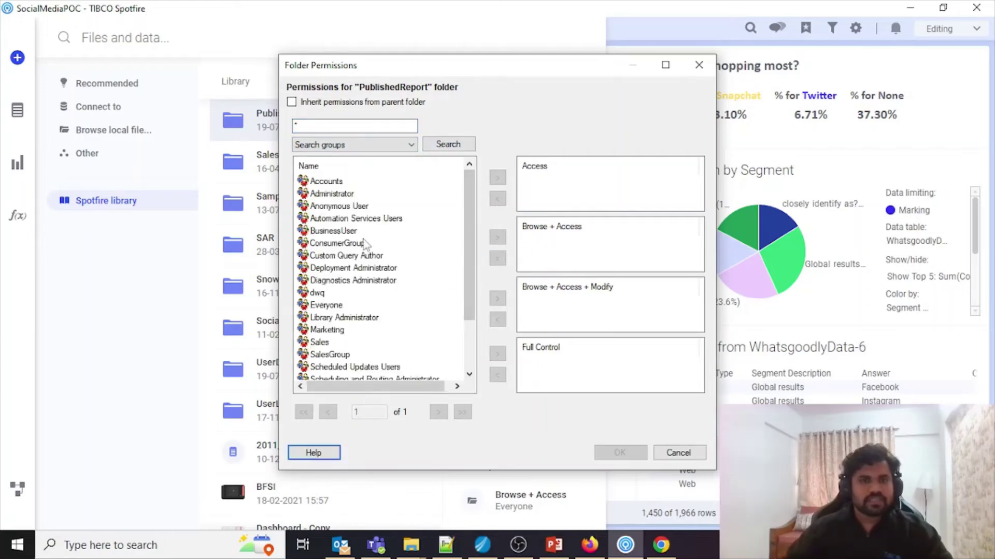
# Step: Grant BusinessUser Modify, ConsumerGroup Browse + Access, Administrator Full Control, and confirm
pyautogui.click(345, 233)
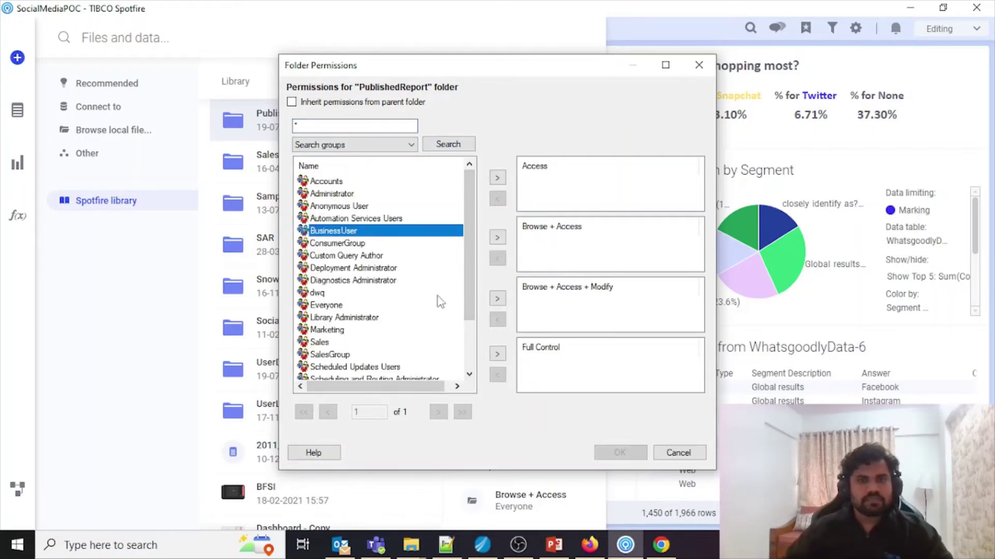
pyautogui.click(497, 299)
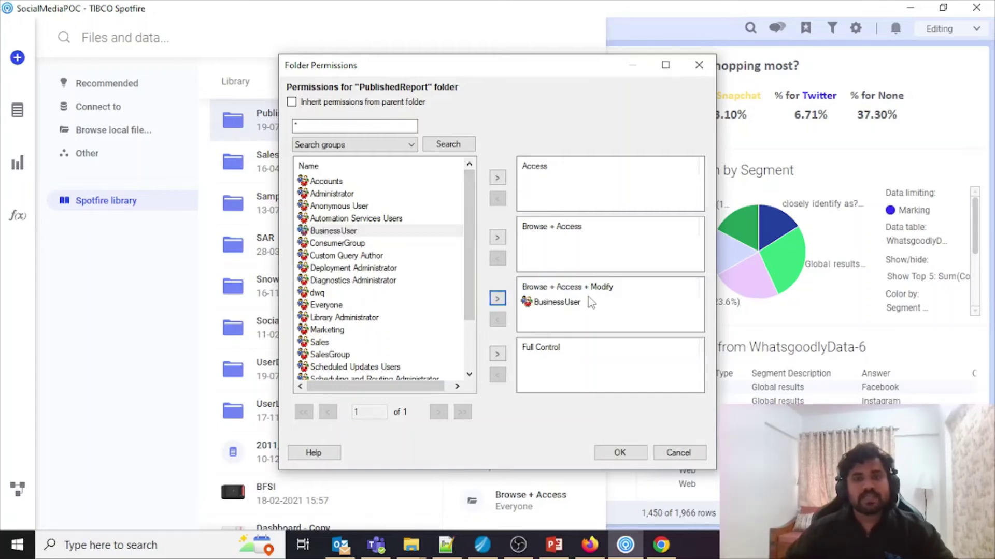
pyautogui.click(343, 245)
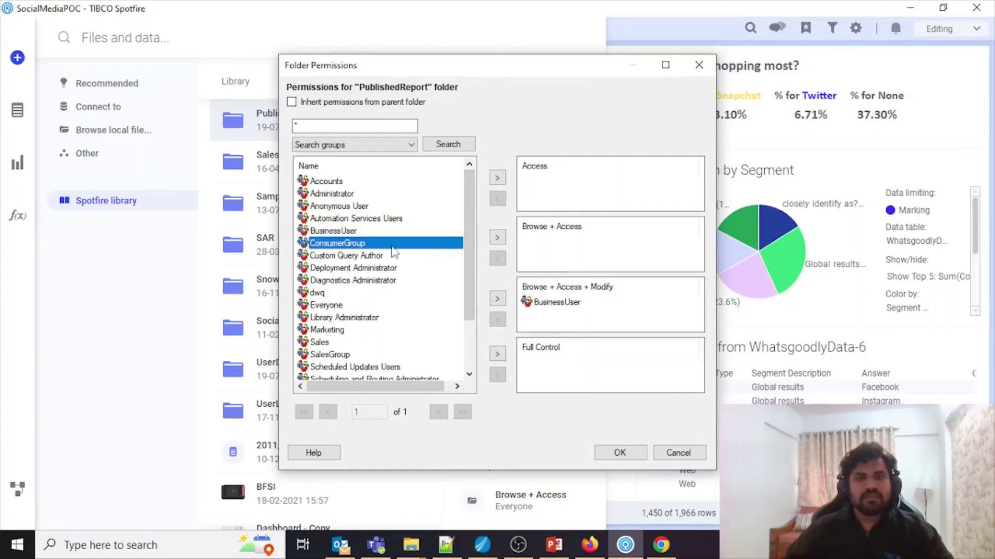
pyautogui.click(497, 237)
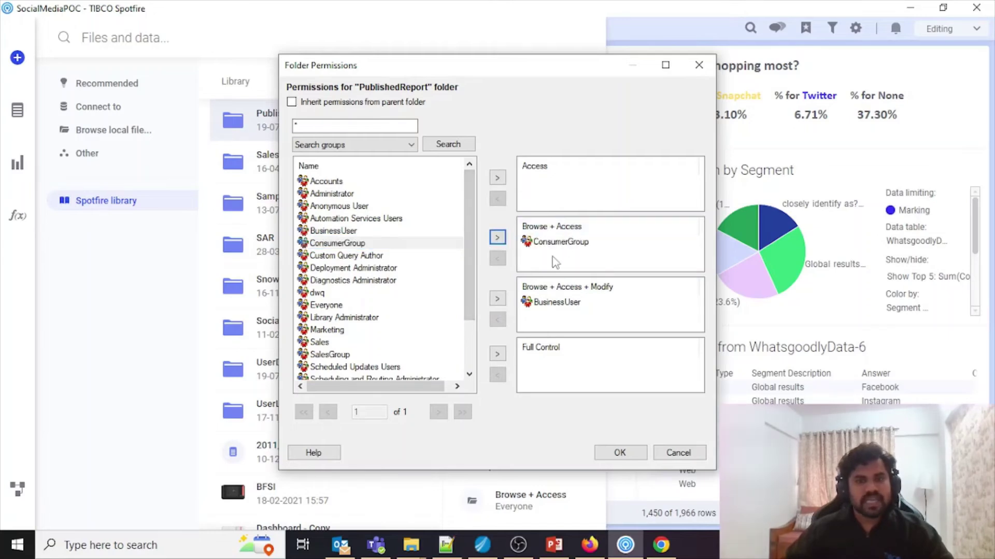
pyautogui.click(354, 195)
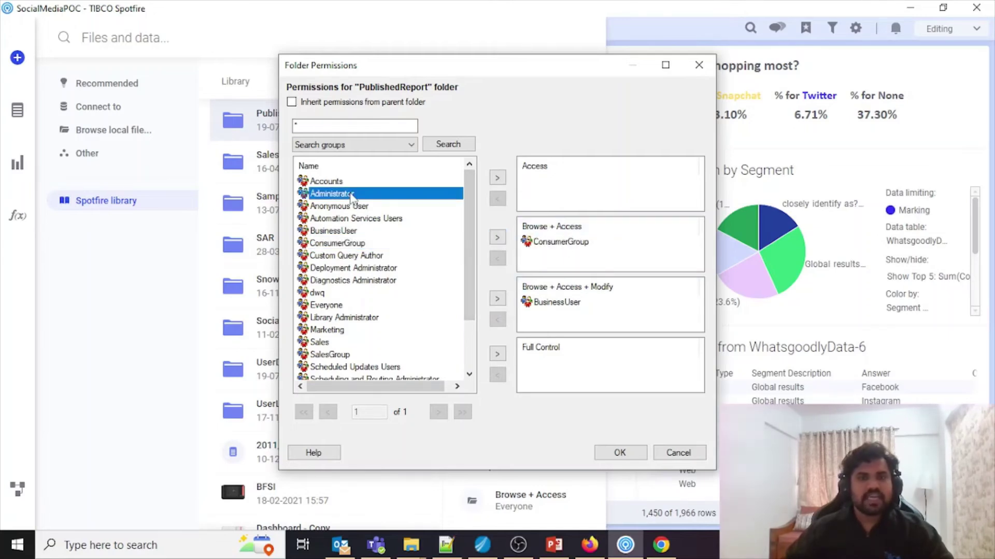
pyautogui.click(497, 354)
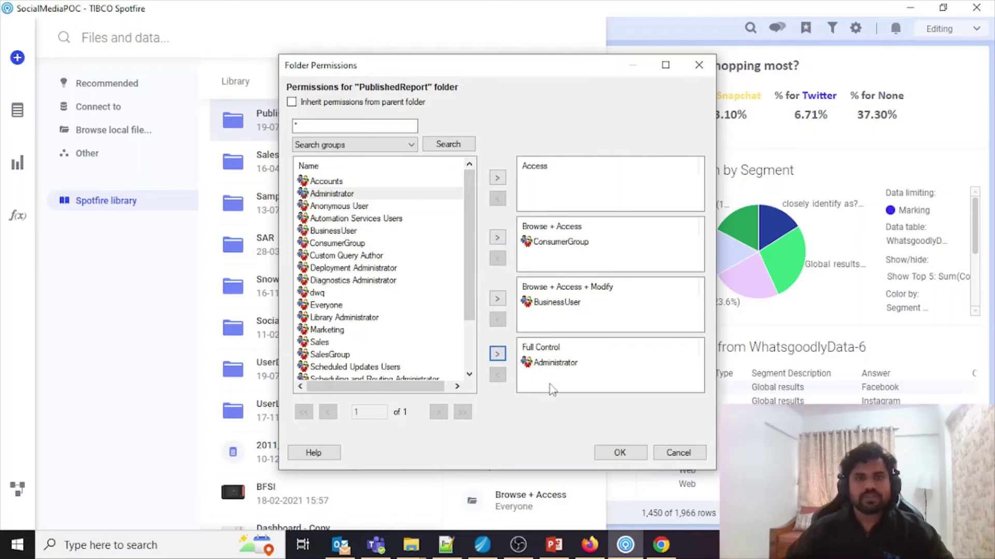
pyautogui.click(616, 453)
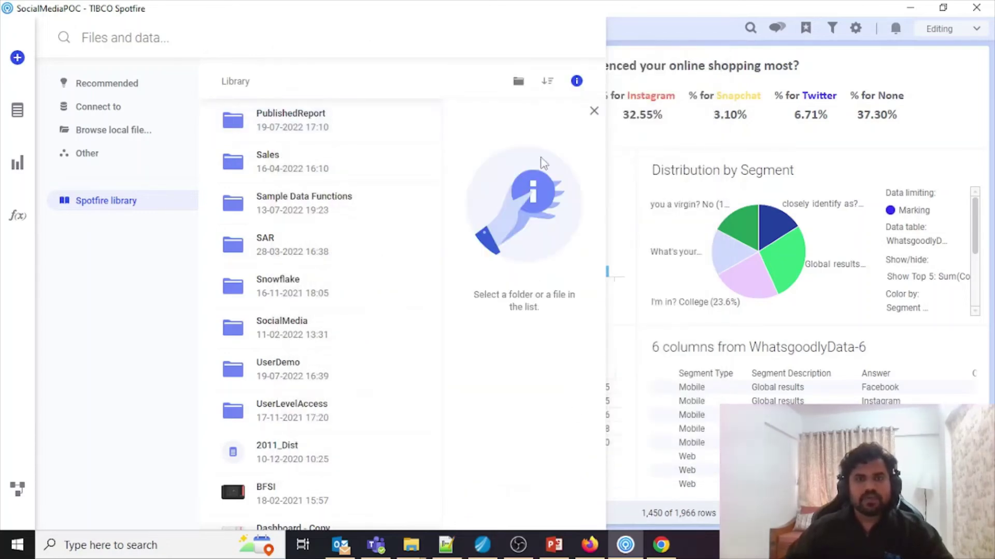
# Step: Show the PublishedReport folder's details with its updated permissions
pyautogui.click(298, 127)
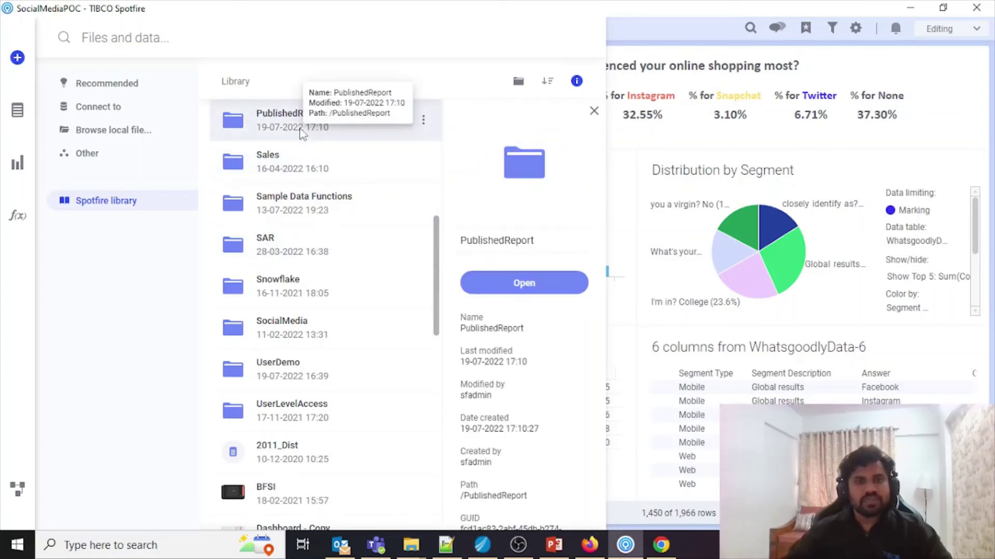
pyautogui.scroll(-2, 540, 432)
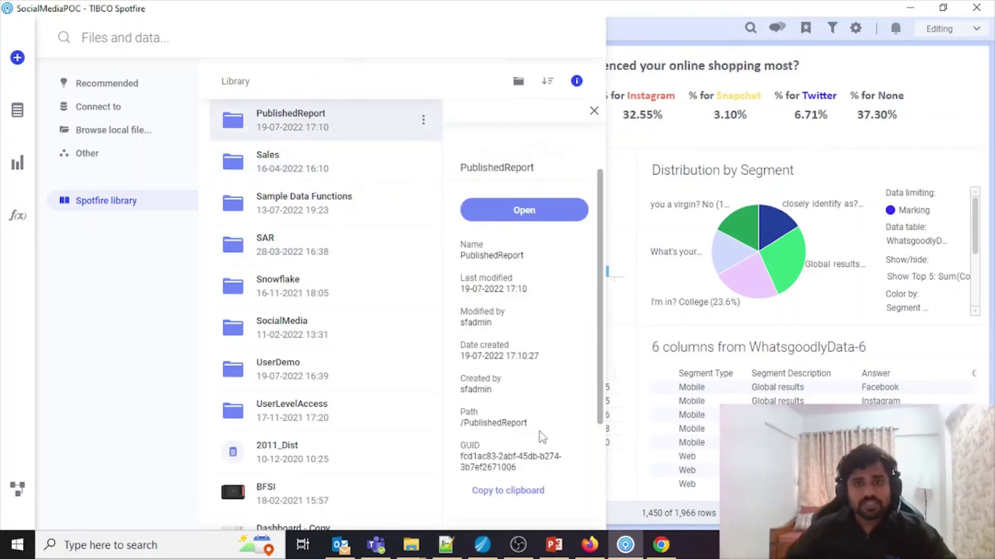
pyautogui.scroll(-4, 542, 437)
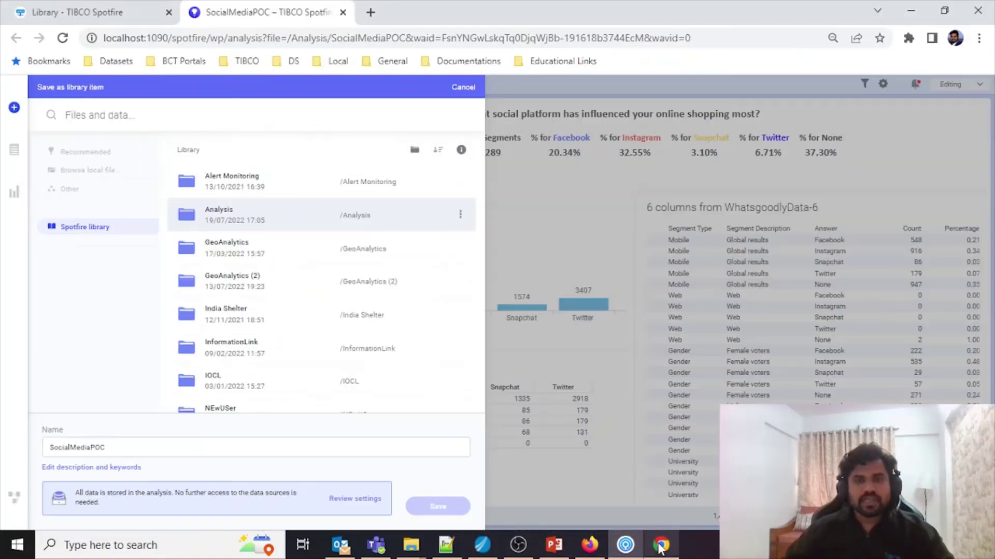
# Step: Back in the browser, start saving the analysis via File > Save, accepting the version warning
pyautogui.click(660, 545)
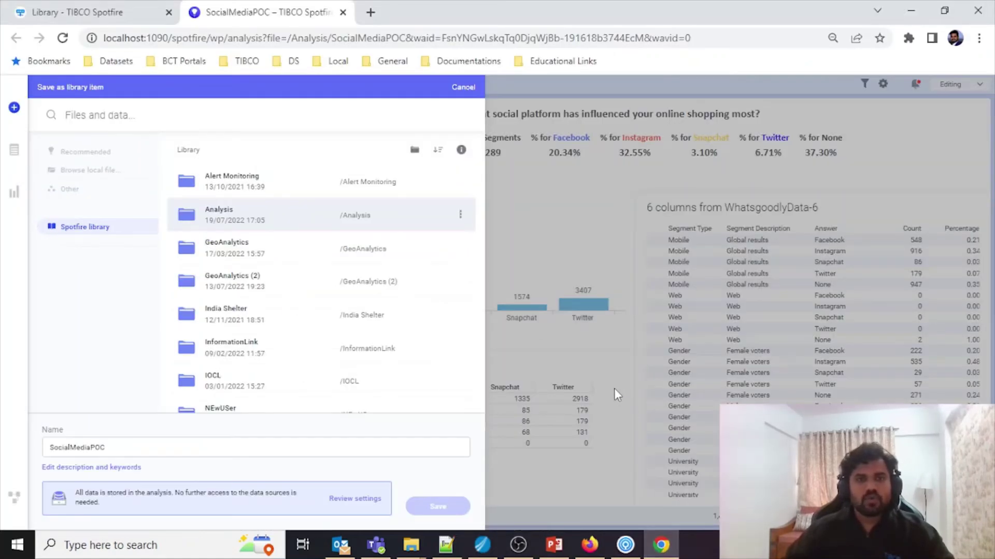
pyautogui.click(463, 88)
pyautogui.click(84, 84)
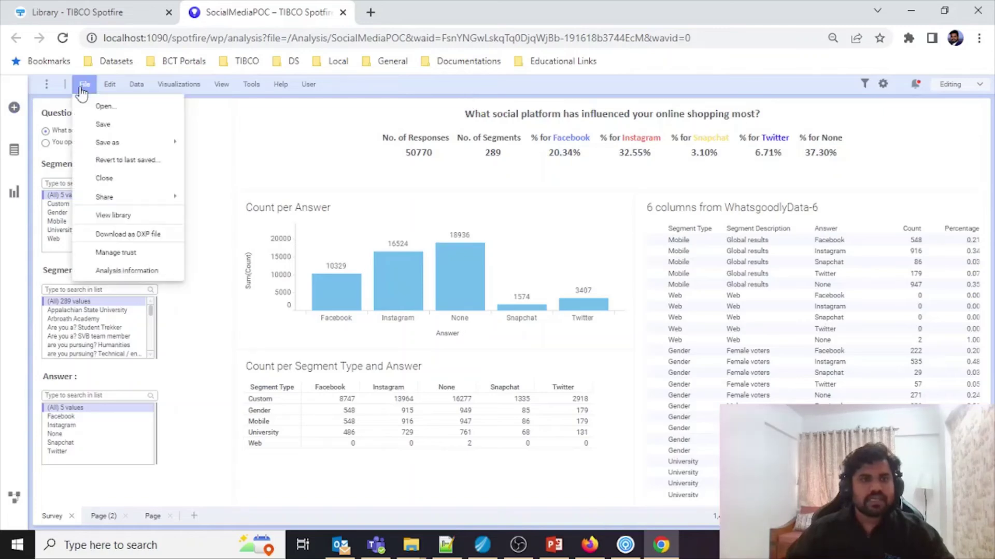
pyautogui.click(116, 125)
pyautogui.click(548, 344)
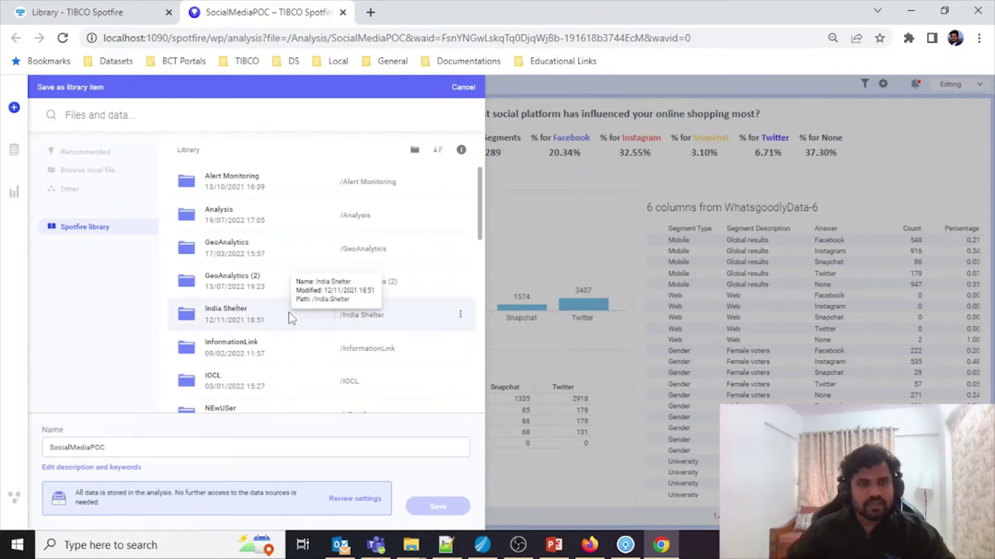
# Step: Pick the PublishedReport folder as the location and edit the name to SocialMediaPOCv1
pyautogui.scroll(-3, 289, 317)
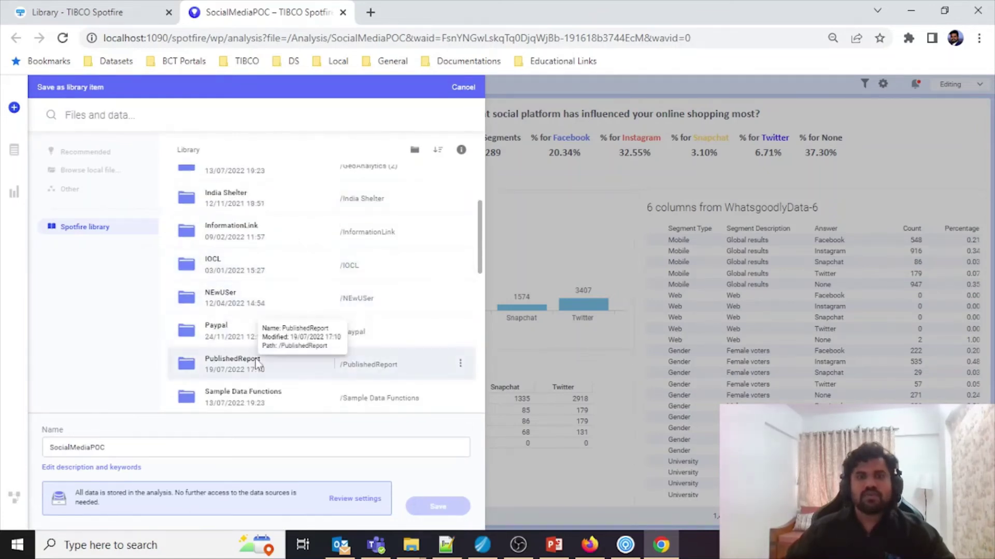
pyautogui.doubleClick(258, 364)
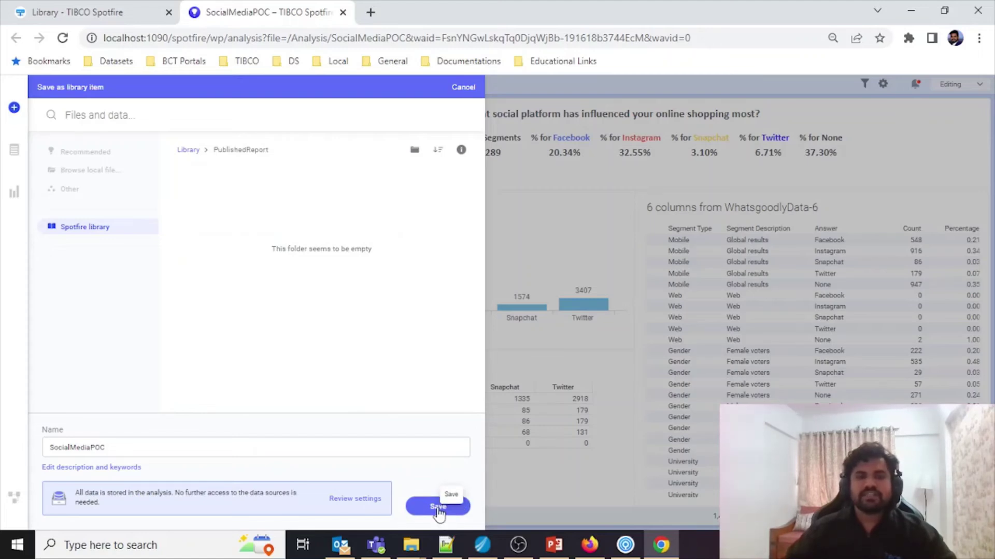
pyautogui.doubleClick(195, 441)
pyautogui.click(194, 441)
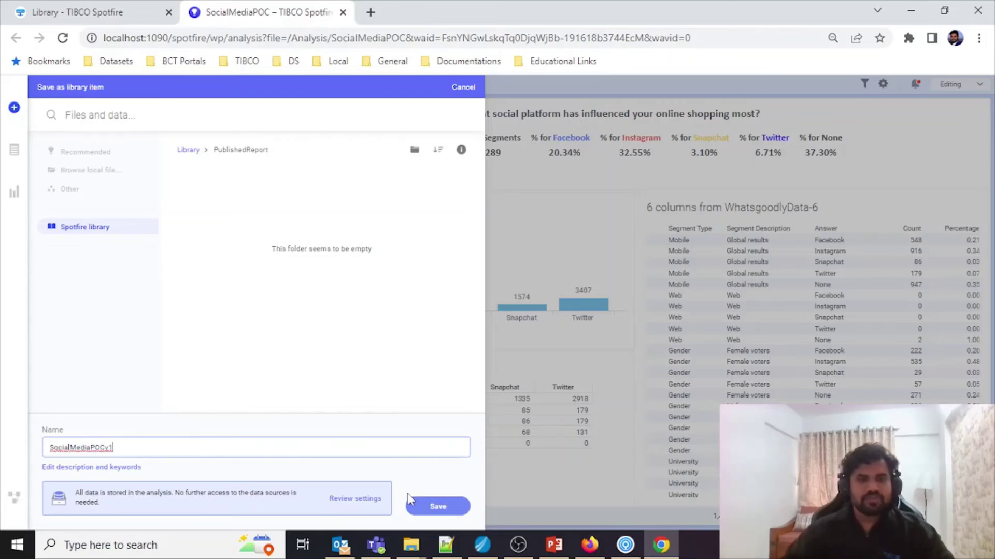
# Step: Save the analysis as /PublishedReport/SocialMediaPOCv1, checking the Editing mode menu without changing it
pyautogui.click(430, 506)
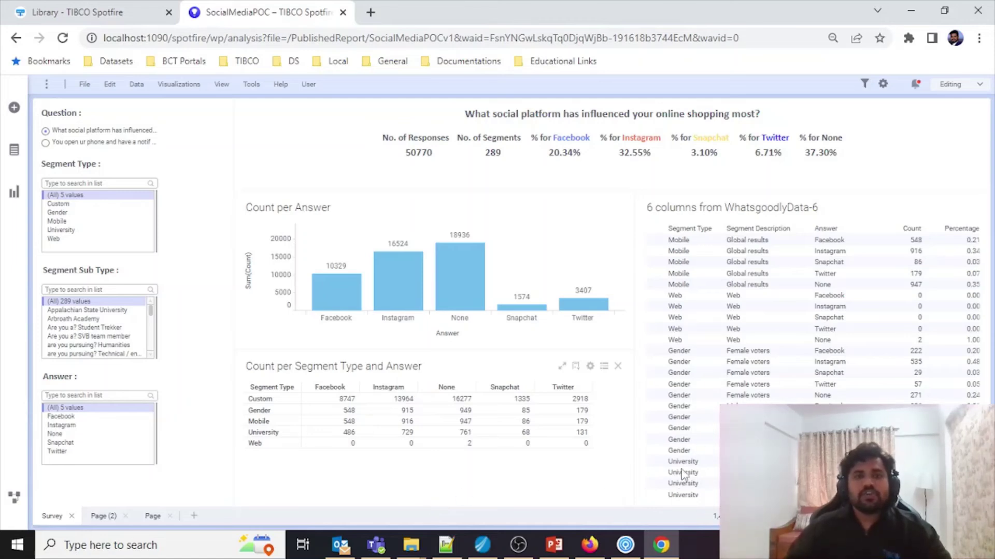
pyautogui.click(965, 86)
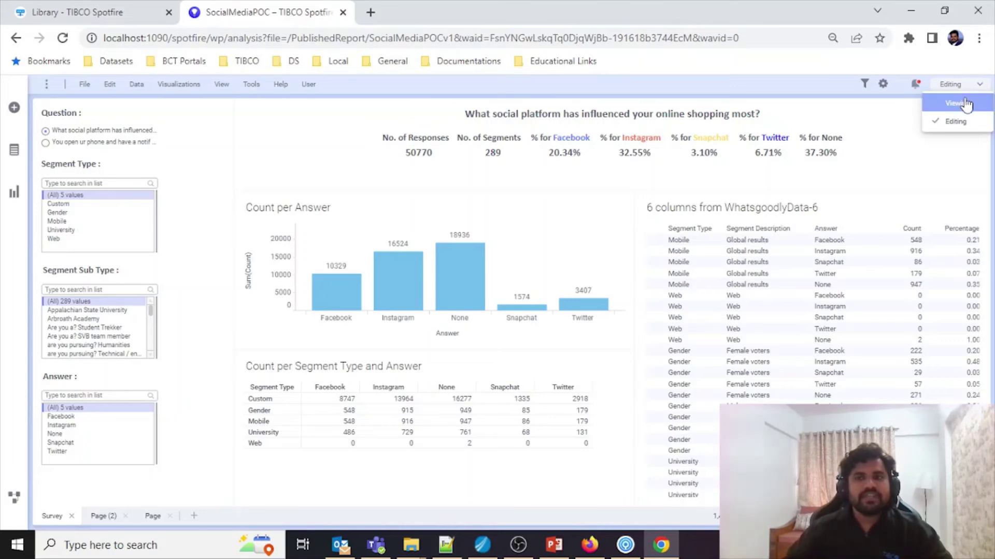
pyautogui.click(919, 153)
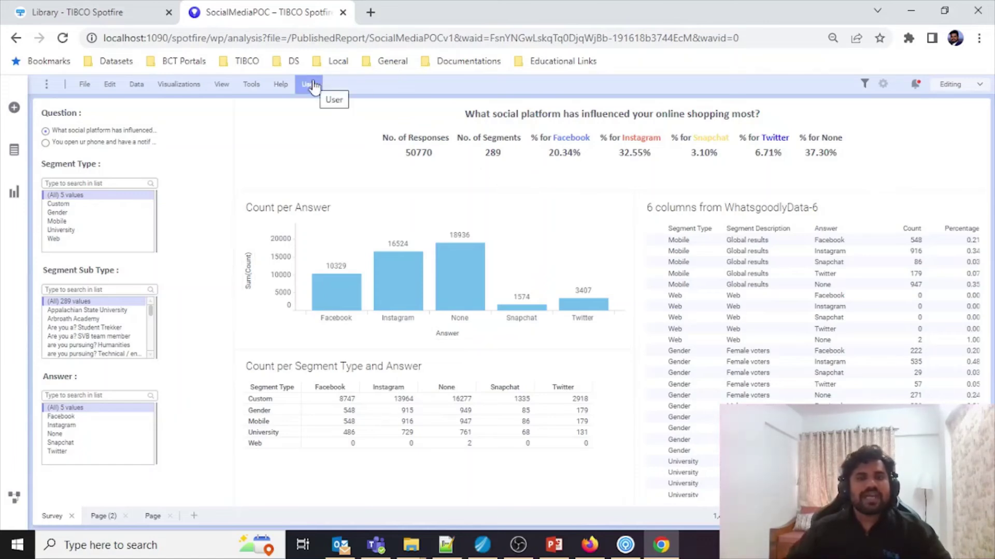
# Step: Close the SocialMediaPOCv1 analysis and log out of Spotfire
pyautogui.click(342, 12)
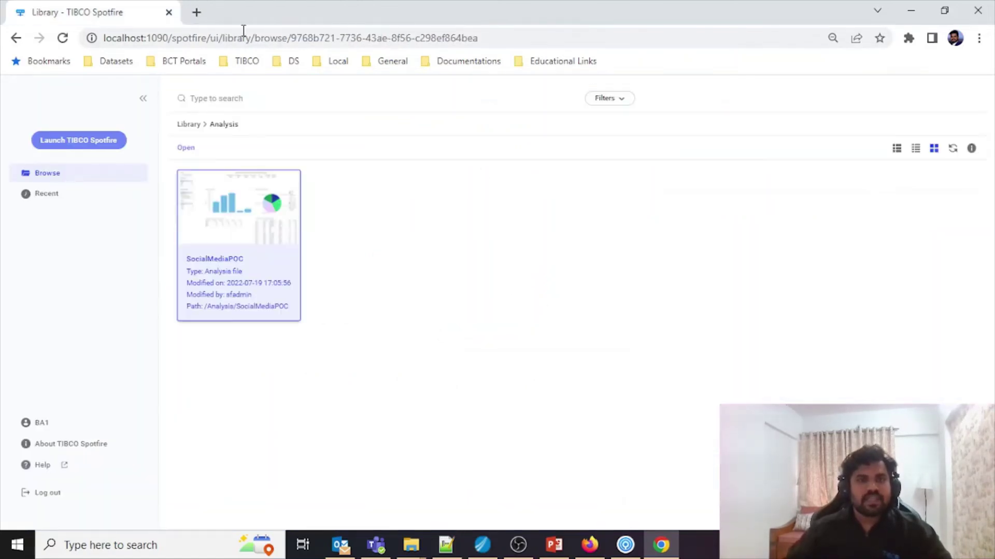
pyautogui.click(44, 494)
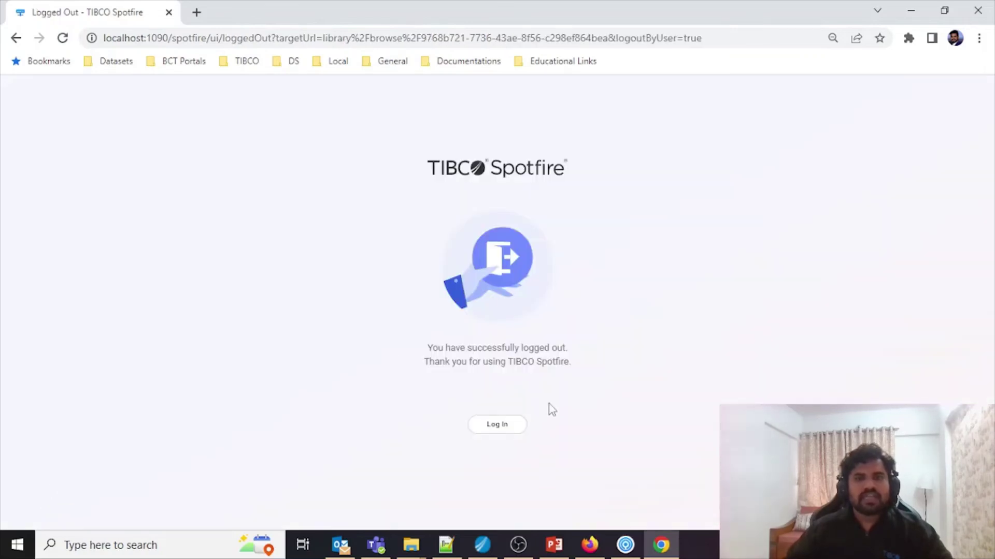
pyautogui.click(500, 425)
# Step: Sign back in as CS1 with the saved login and browse the library's top-level folders
pyautogui.click(478, 225)
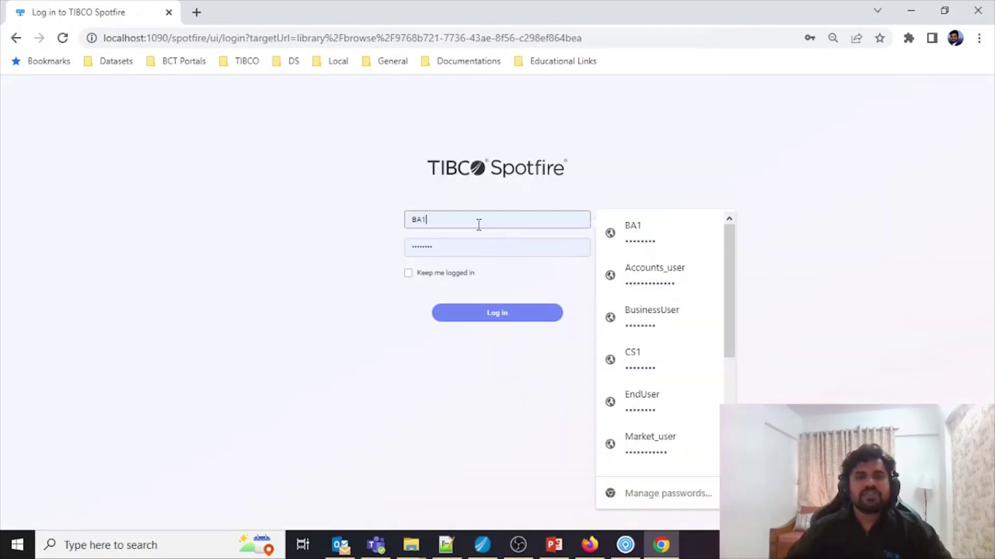
pyautogui.click(670, 371)
pyautogui.click(534, 319)
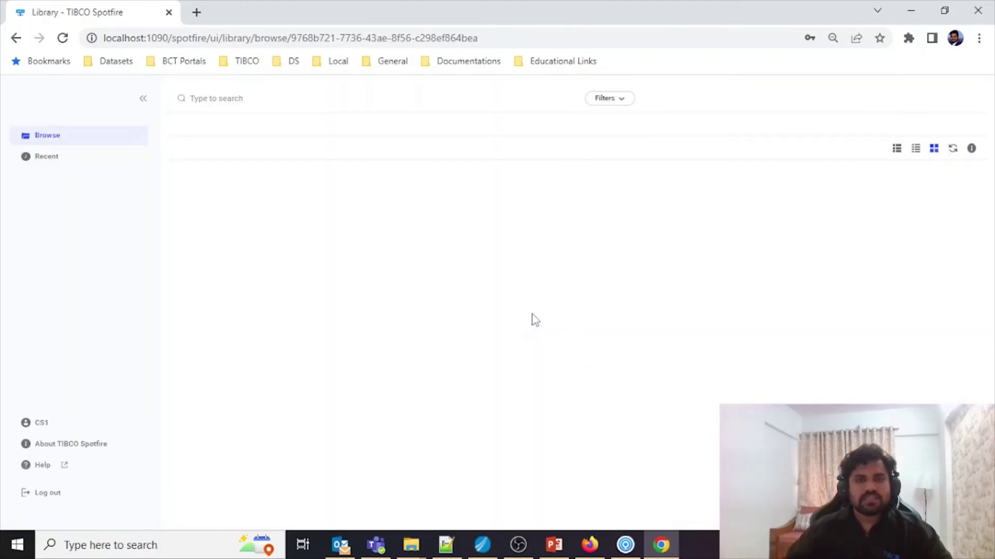
pyautogui.click(78, 138)
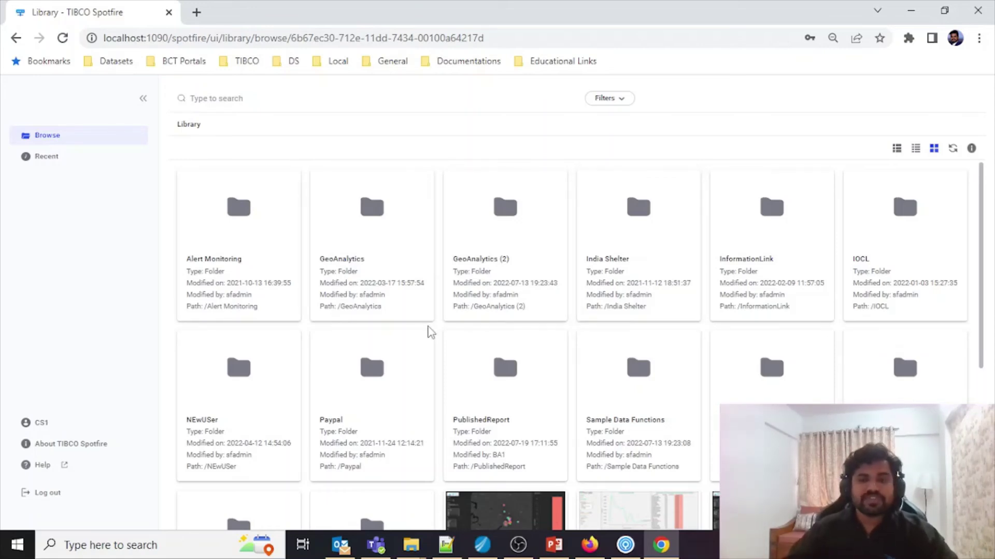
# Step: In Spotfire Analyst, review the Analysis and PublishedReport folder permissions (ConsumerGroup Browse + Access, BusinessUser Modify, Administrator Full control)
pyautogui.hotkey('alt', 'Tab')
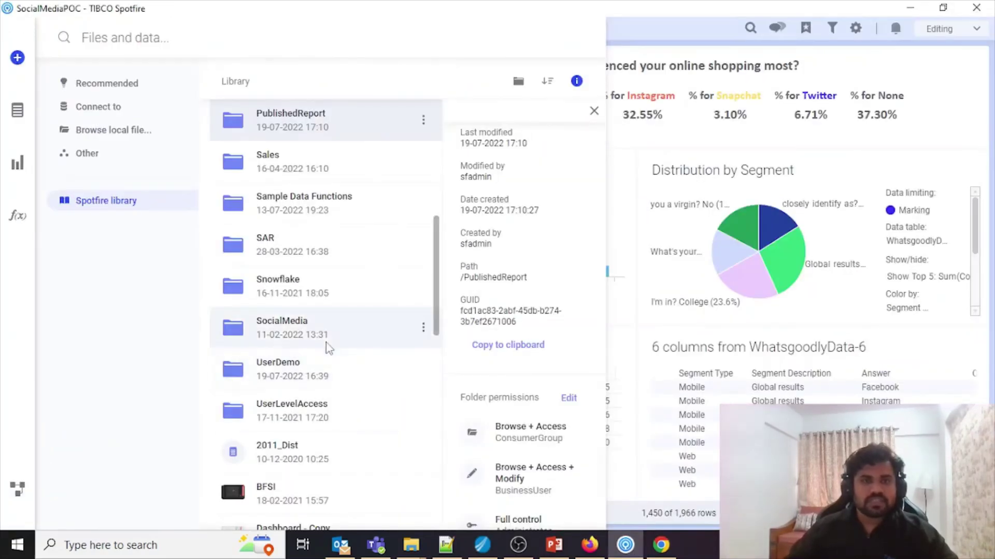
pyautogui.scroll(6, 325, 343)
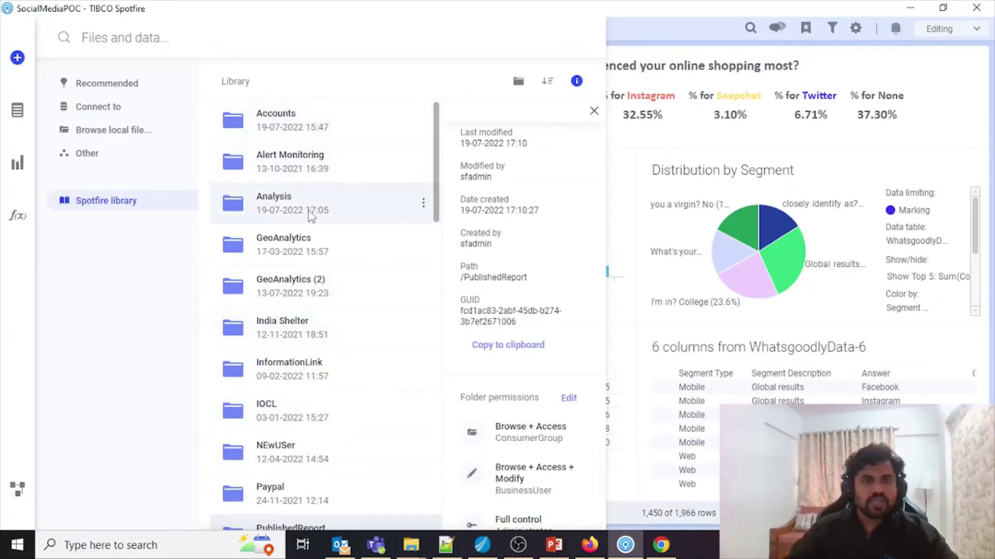
pyautogui.click(311, 215)
pyautogui.scroll(-3, 542, 449)
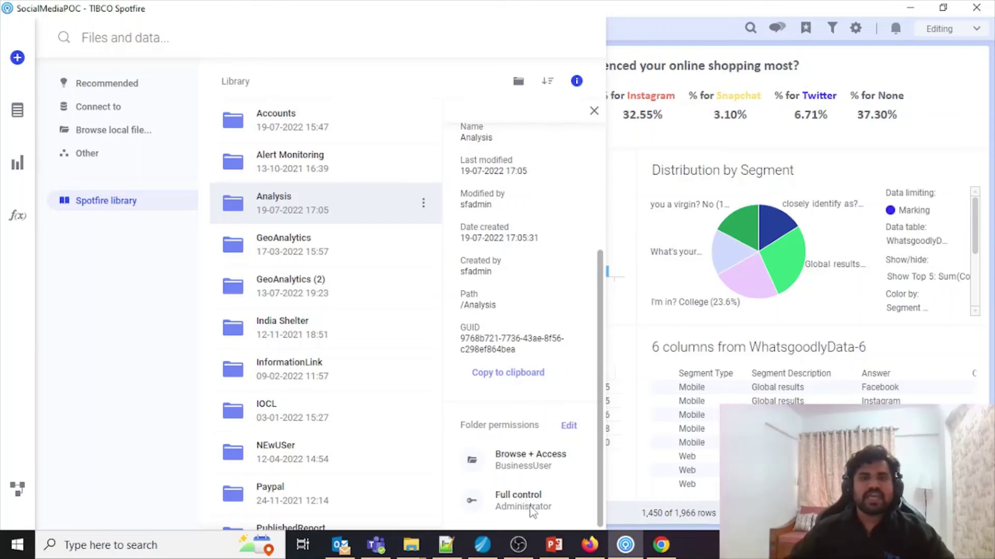
pyautogui.scroll(-4, 296, 403)
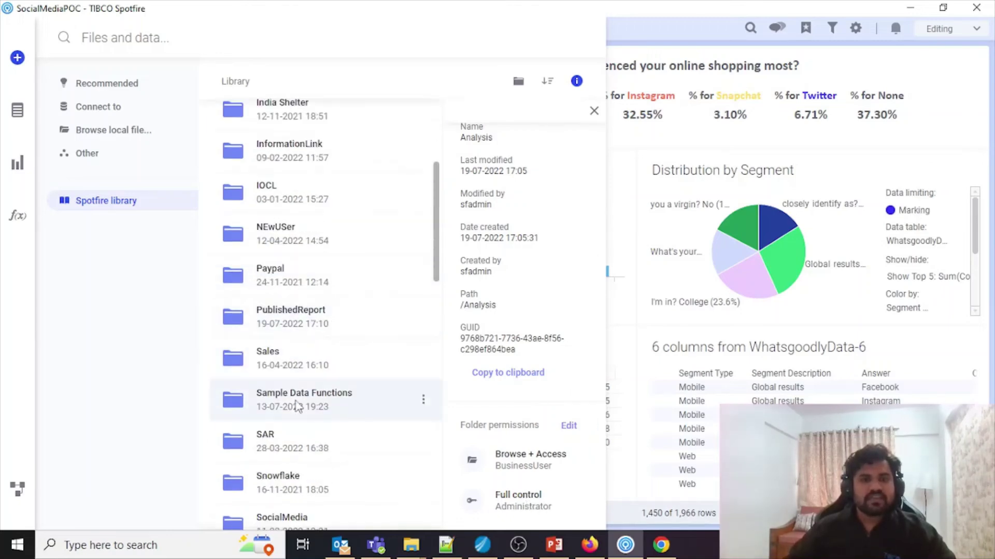
pyautogui.click(310, 317)
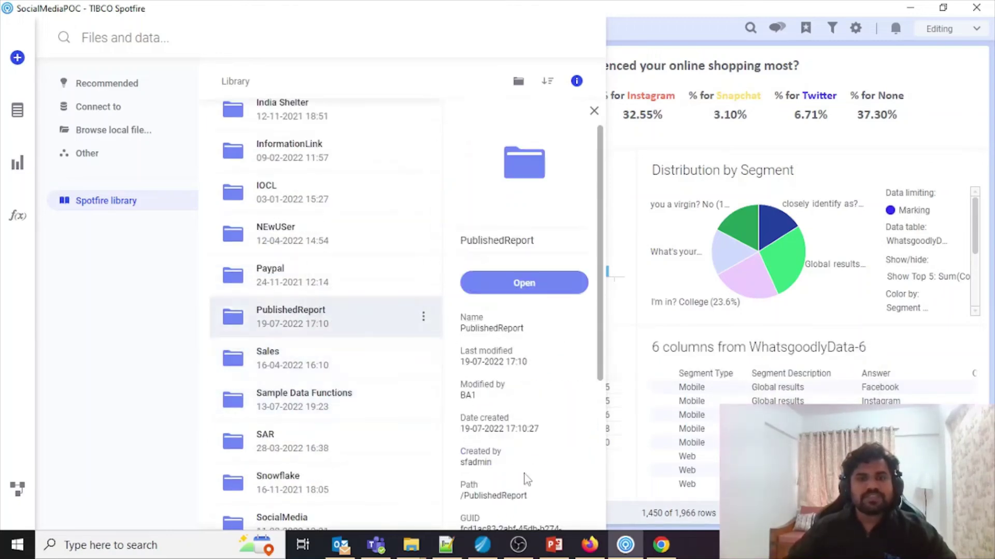
pyautogui.scroll(-3, 525, 478)
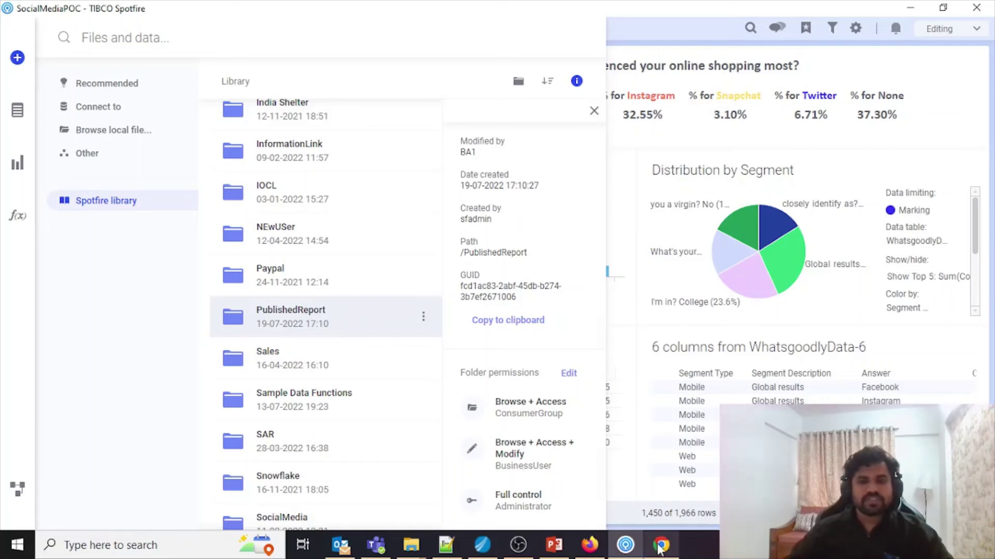
pyautogui.hotkey('alt', 'Tab')
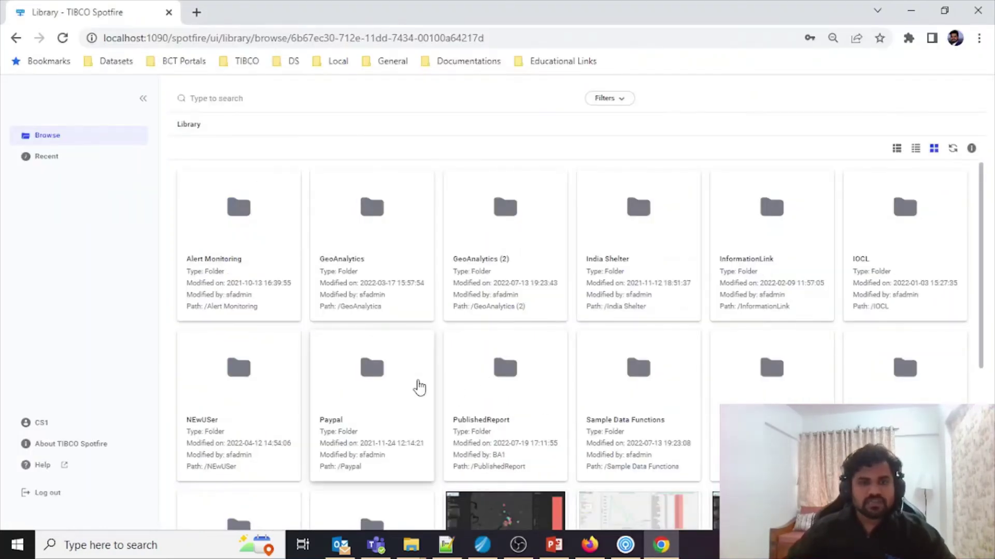
# Step: Open SocialMediaPOCv1 from PublishedReport and mark the None, then Facebook, answer bars
pyautogui.click(495, 372)
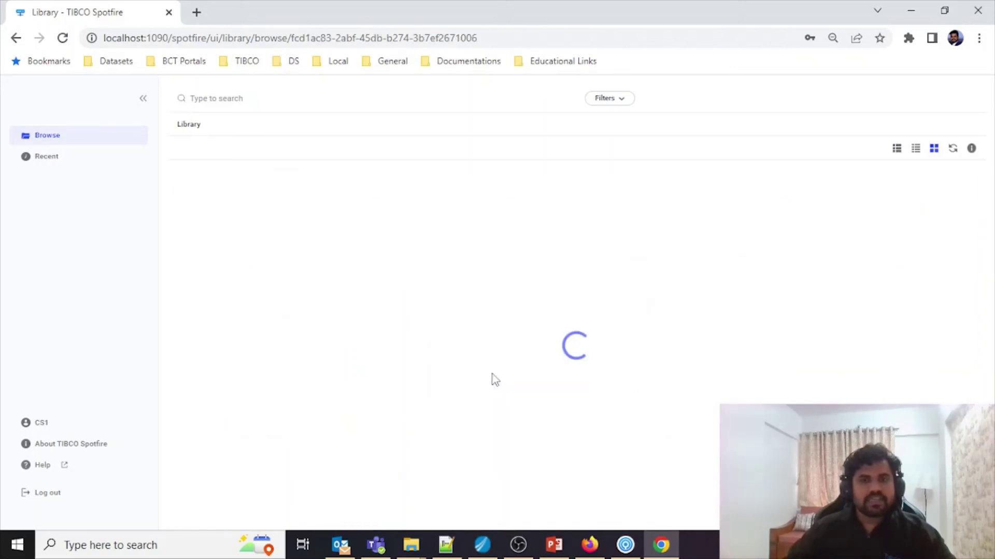
pyautogui.click(216, 230)
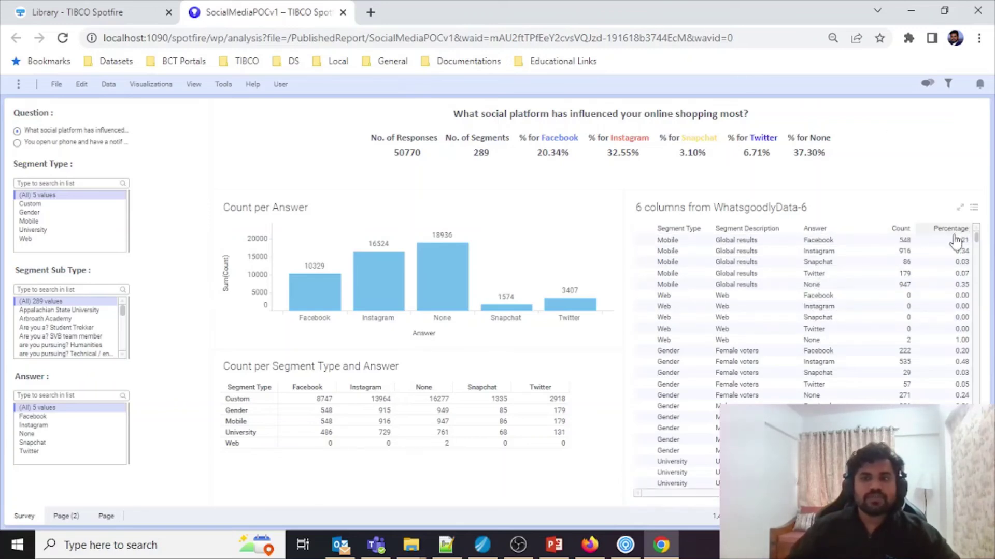
pyautogui.click(440, 293)
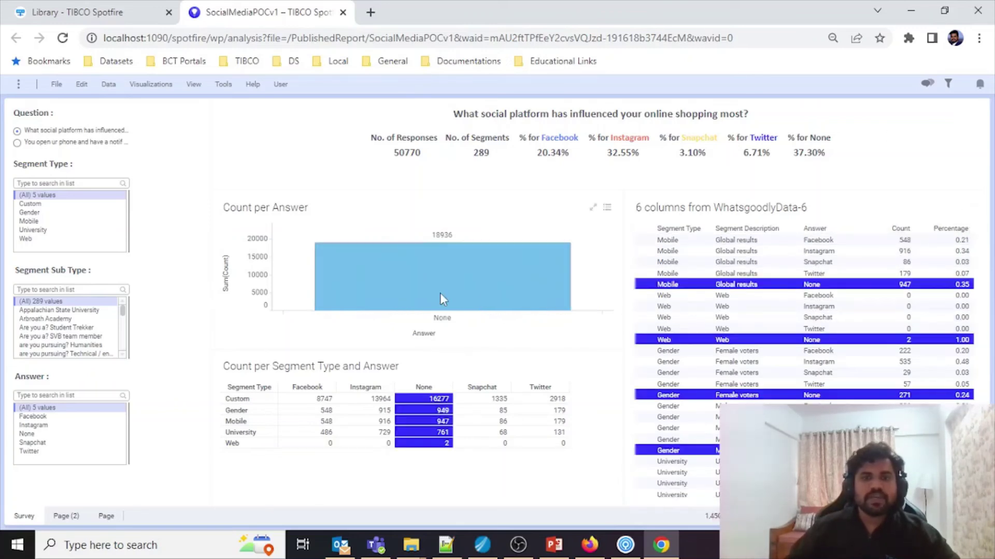
pyautogui.click(318, 316)
pyautogui.click(300, 278)
# Step: Try the University and Gender segment filters and notification badge question, then view the insight_001 page
pyautogui.click(55, 231)
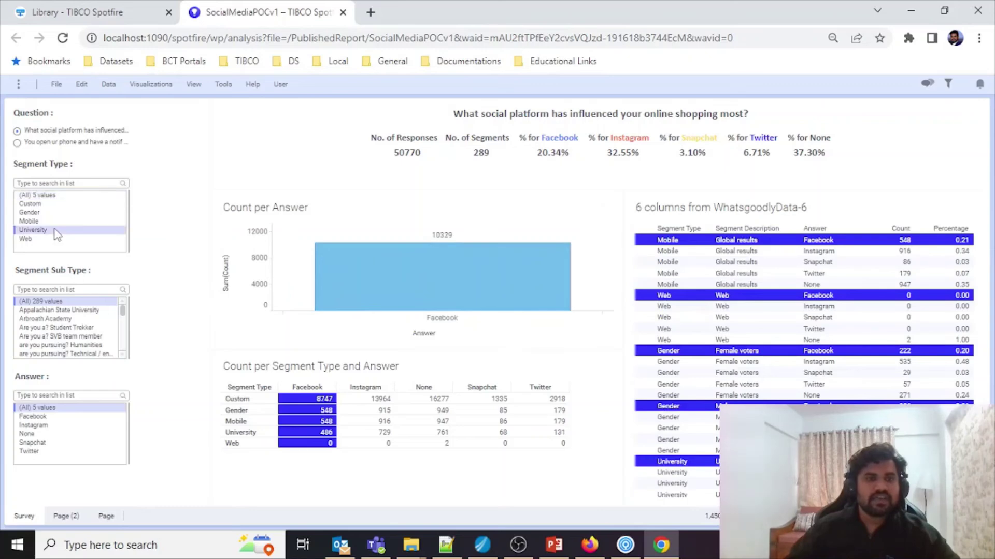
pyautogui.click(42, 196)
pyautogui.click(37, 212)
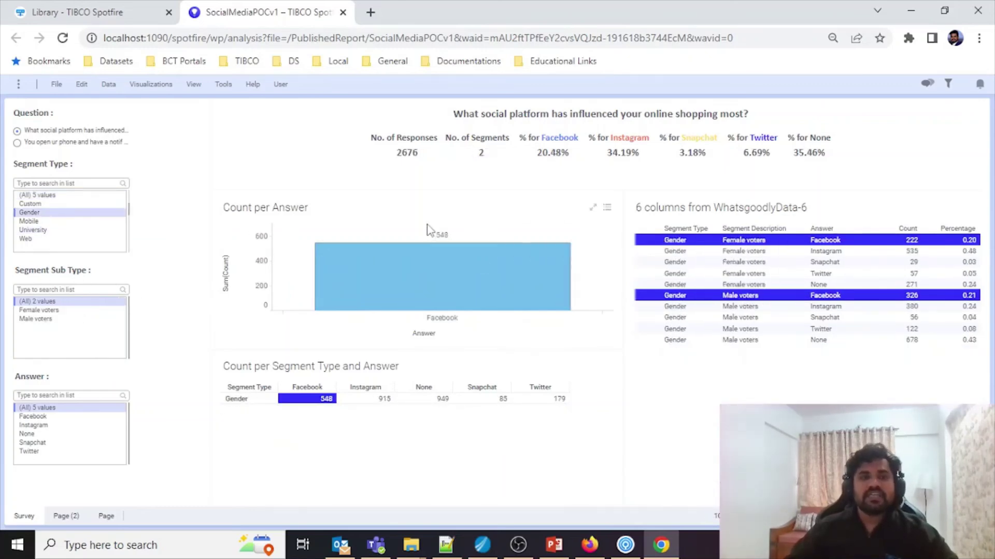
pyautogui.click(17, 142)
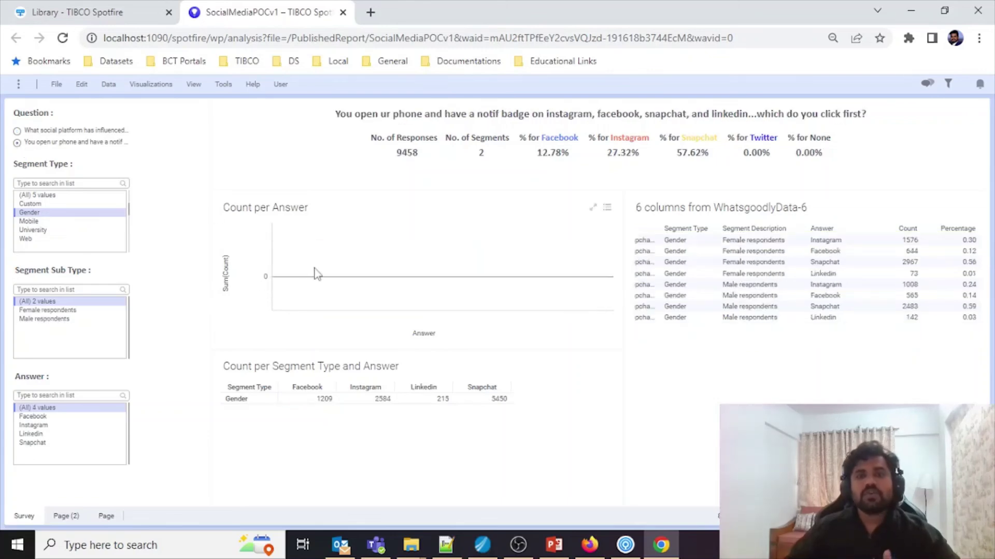
pyautogui.click(52, 195)
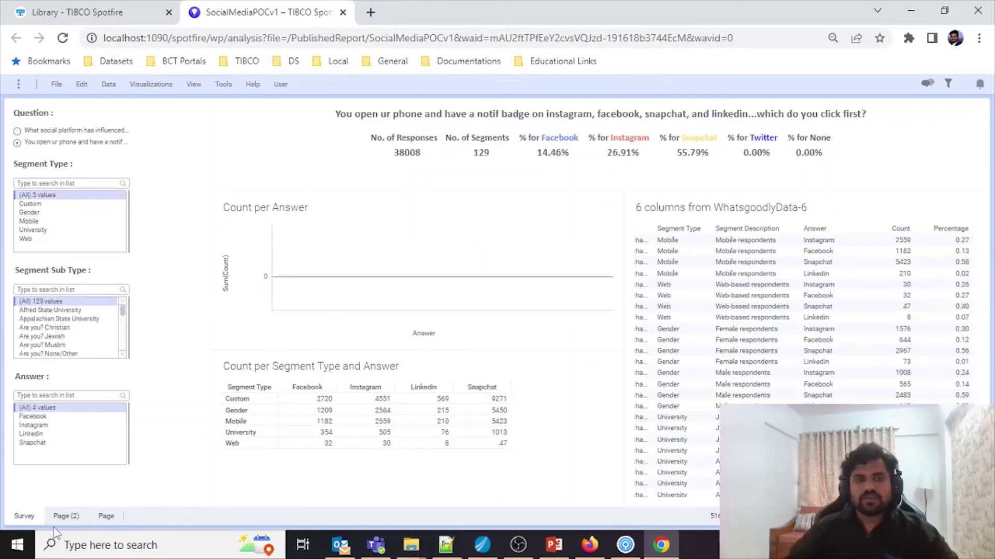
pyautogui.click(23, 516)
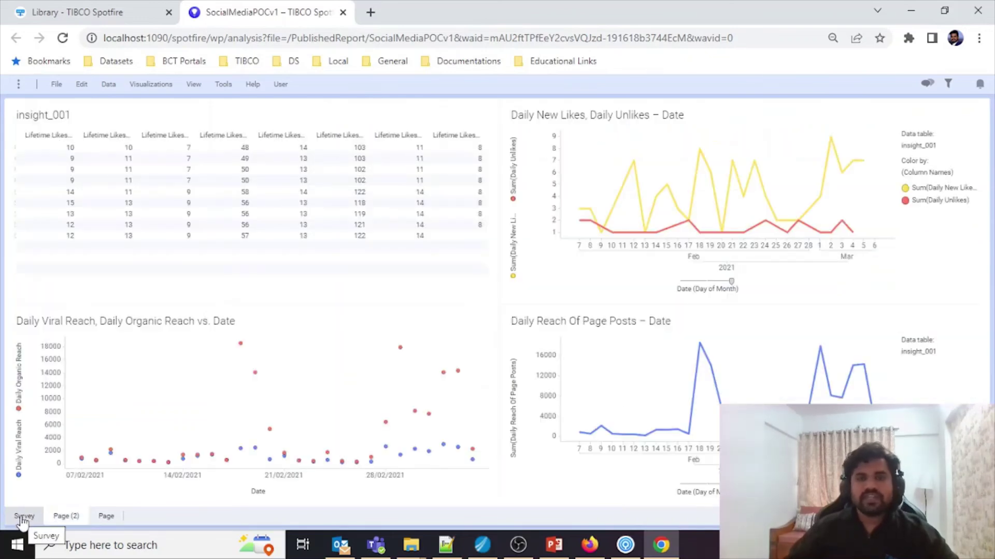
# Step: On the Survey page, check which File menu actions the viewer has, then return to the Library tab
pyautogui.click(21, 518)
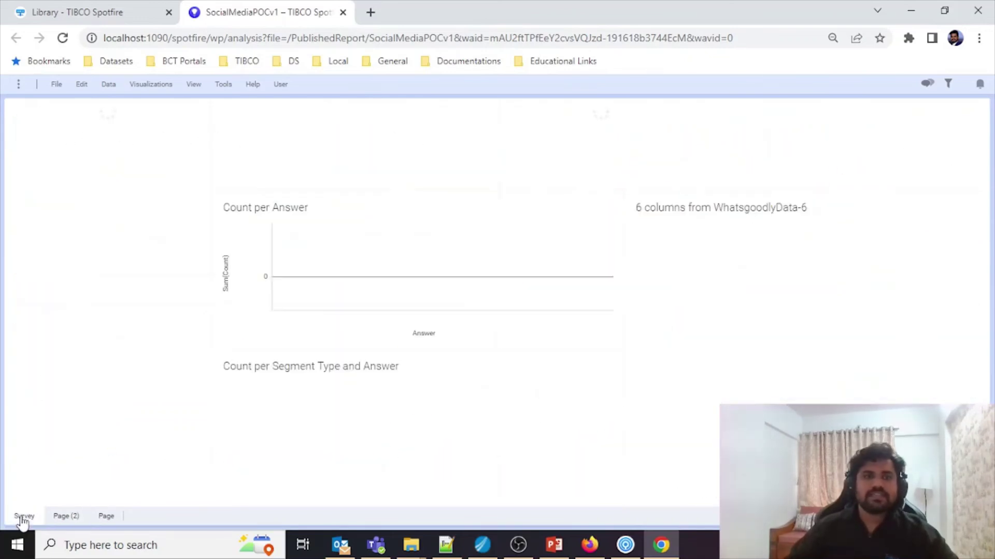
pyautogui.click(20, 85)
pyautogui.click(19, 86)
pyautogui.click(56, 84)
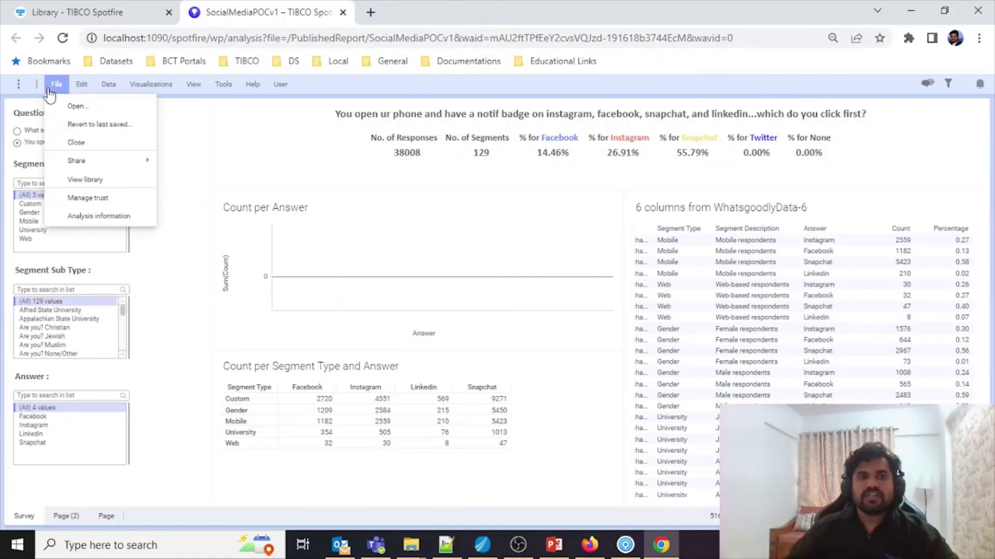
pyautogui.click(309, 157)
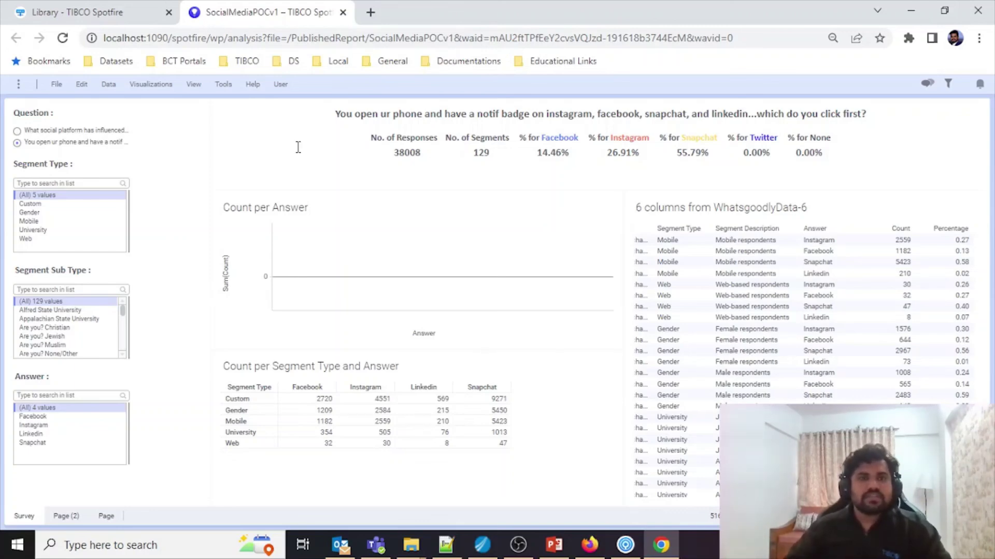
pyautogui.click(79, 13)
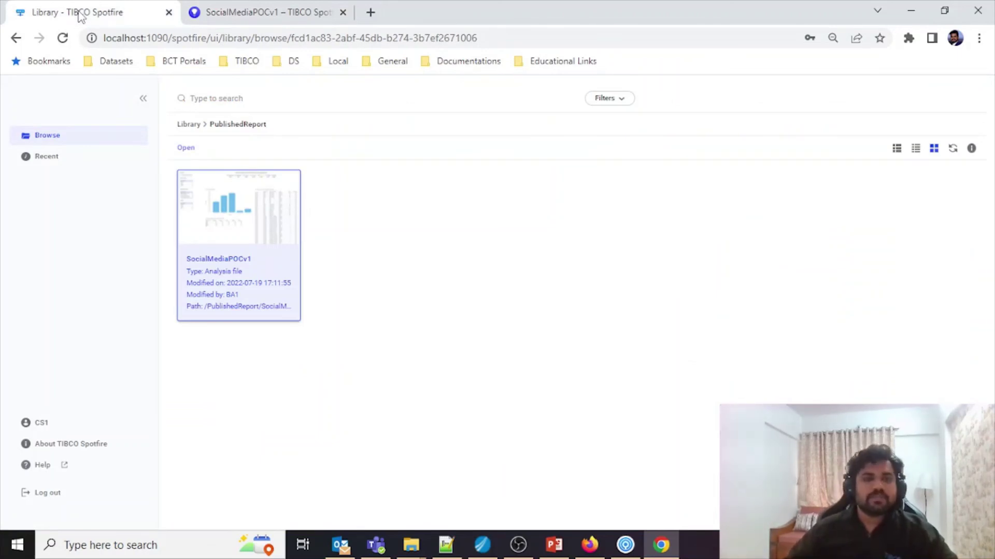
# Step: Log out the viewer and sign back in as the administrator using the saved credentials
pyautogui.click(45, 495)
pyautogui.click(508, 426)
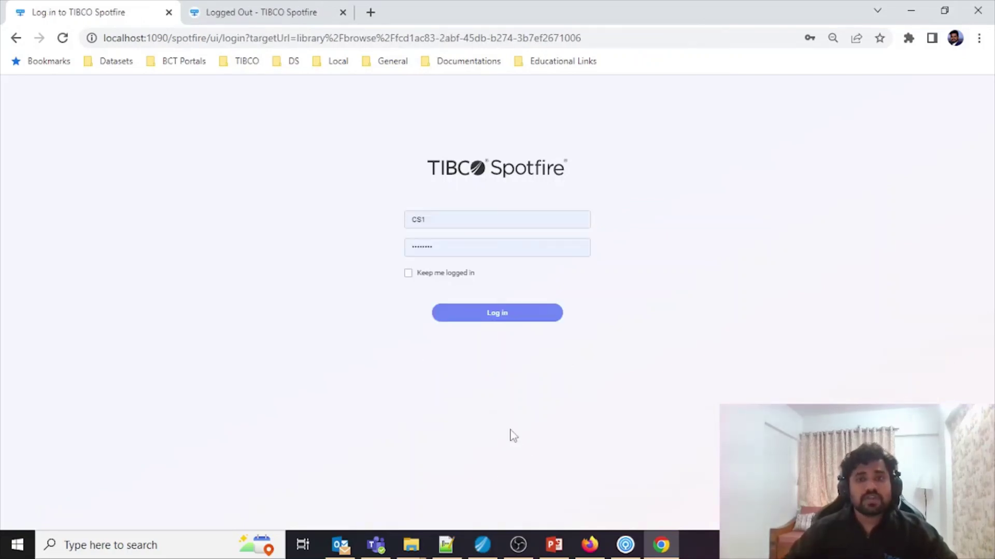
pyautogui.click(499, 222)
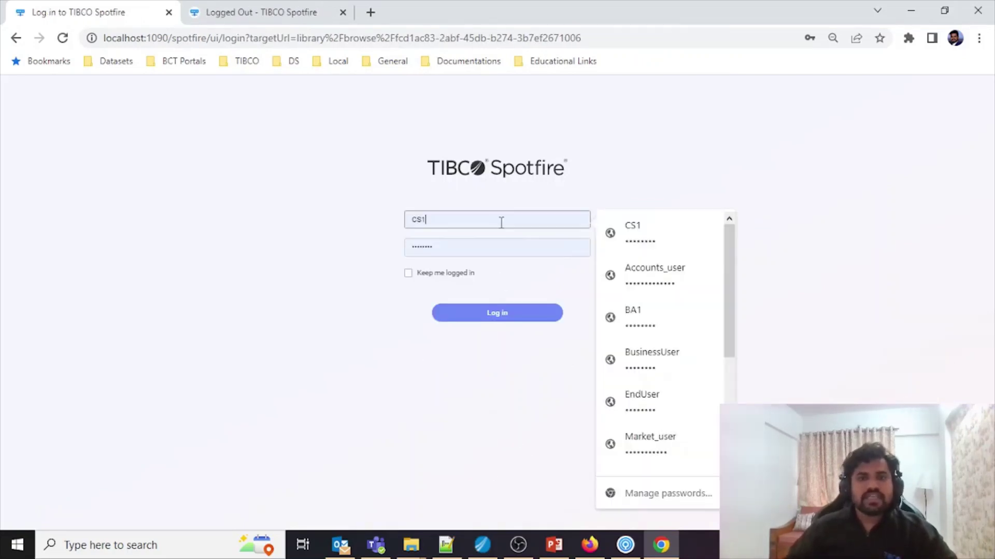
pyautogui.scroll(-4, 637, 421)
pyautogui.click(661, 451)
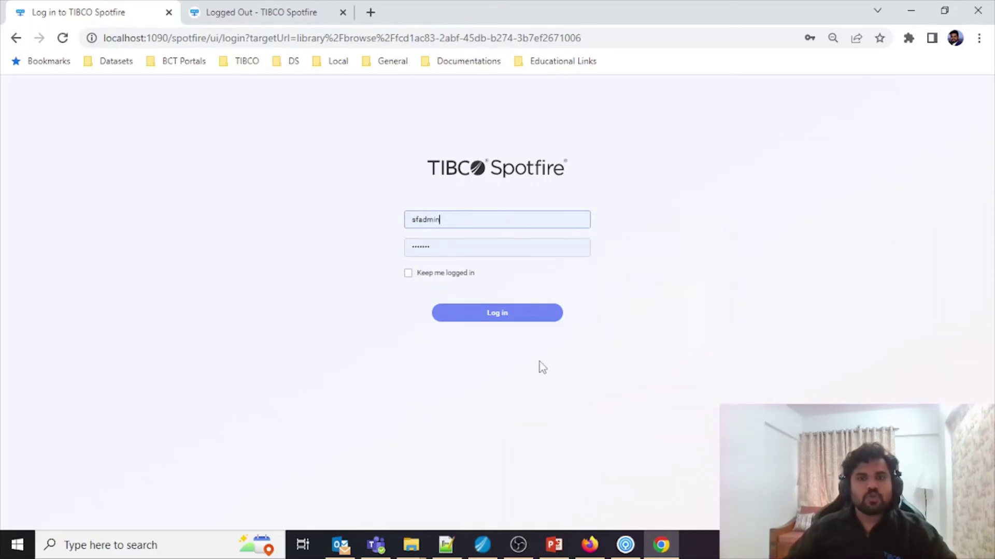
pyautogui.click(530, 316)
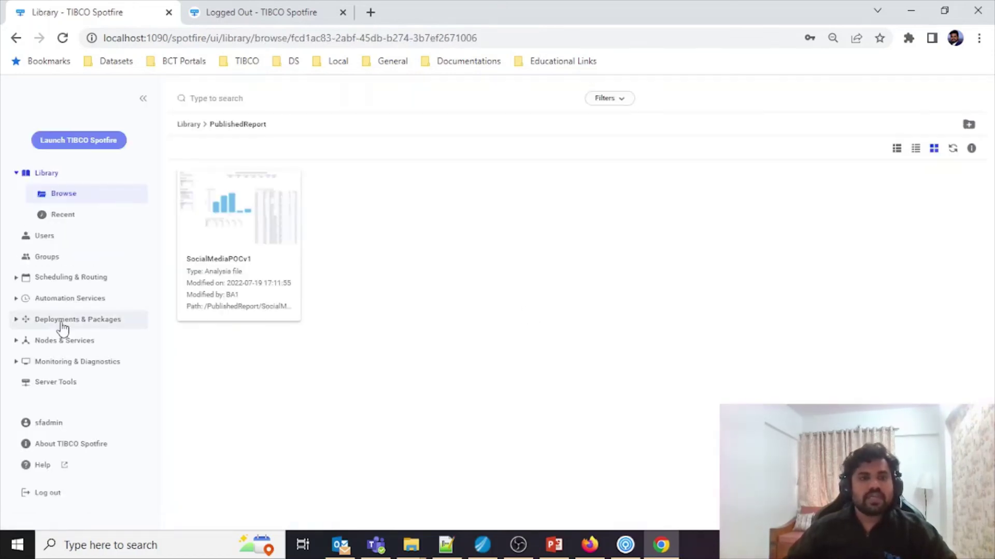
# Step: Review BusinessUser's licenses, expanding Consumer and Enterprise Player features, then return to the Groups list
pyautogui.click(78, 259)
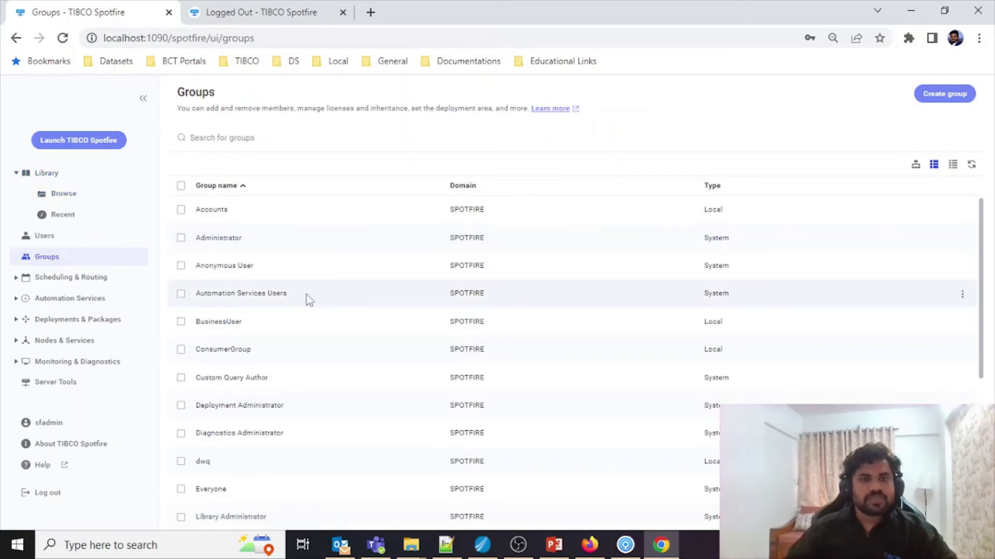
pyautogui.click(247, 317)
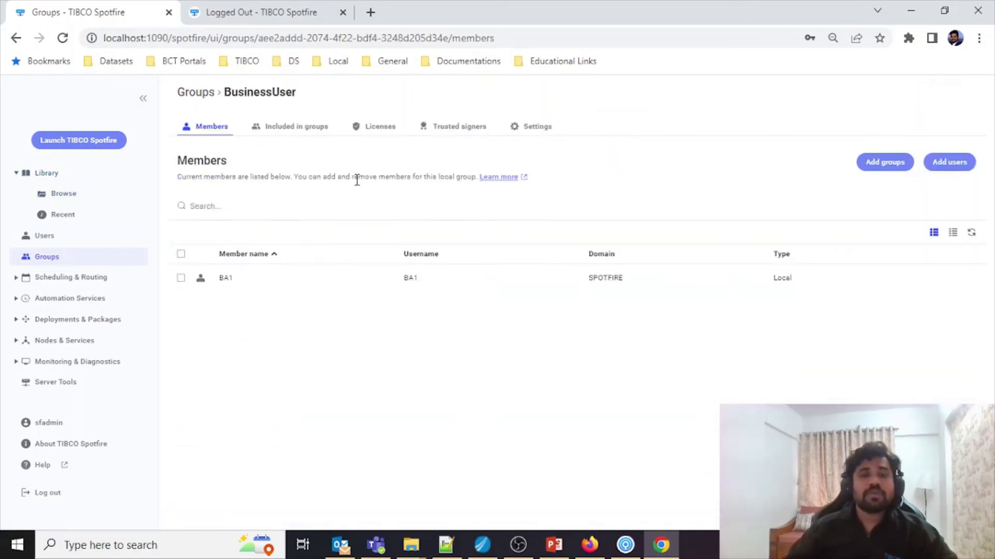
pyautogui.click(381, 128)
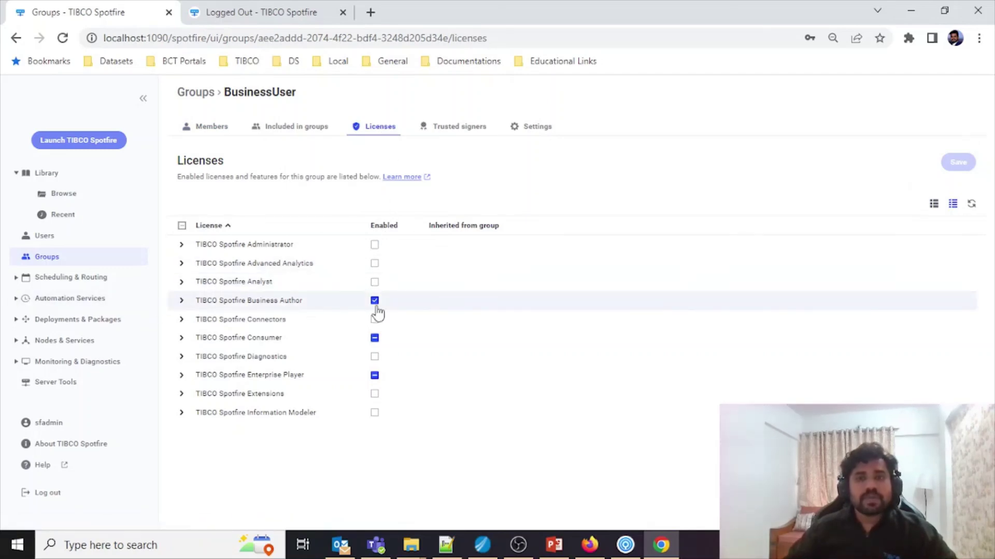
pyautogui.click(181, 338)
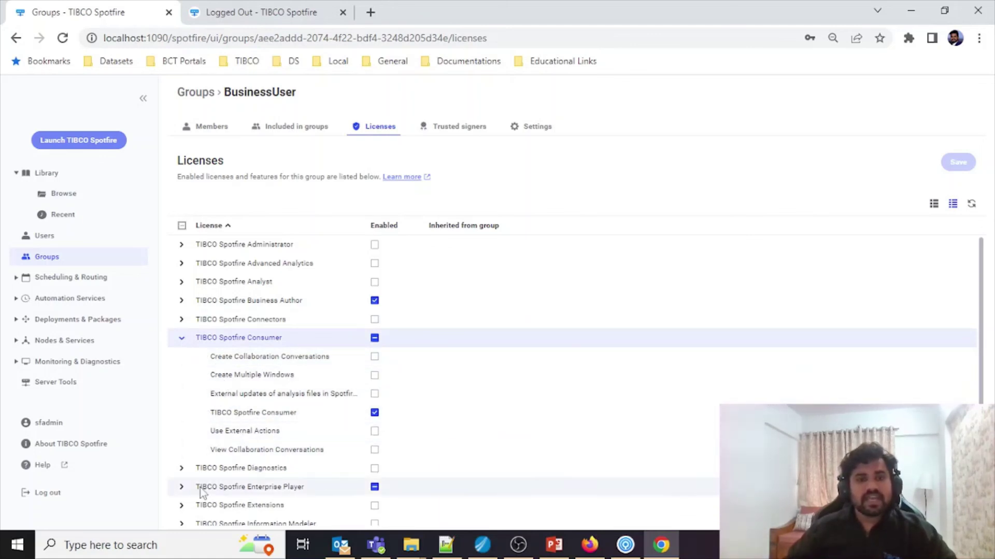
pyautogui.click(181, 487)
pyautogui.scroll(-5, 187, 493)
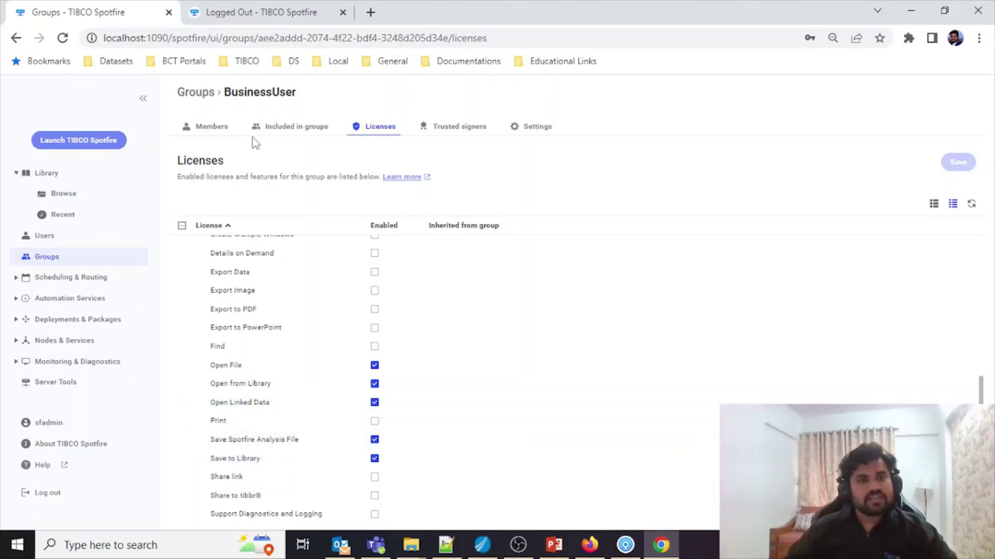
pyautogui.click(82, 258)
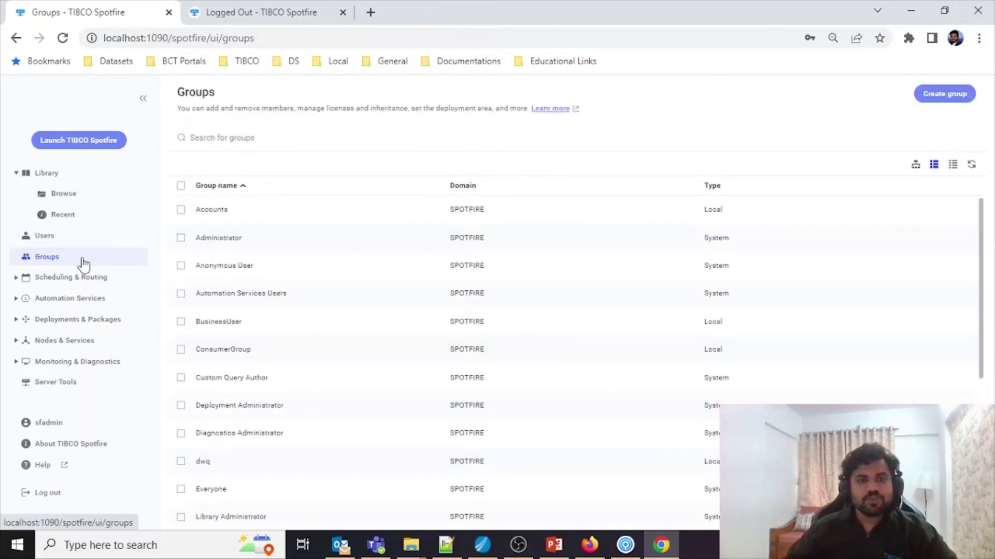
# Step: Open ConsumerGroup's licenses and expand Enterprise Player to see Open File, Open from Library, Open Linked Data
pyautogui.click(245, 351)
pyautogui.click(246, 351)
pyautogui.click(377, 127)
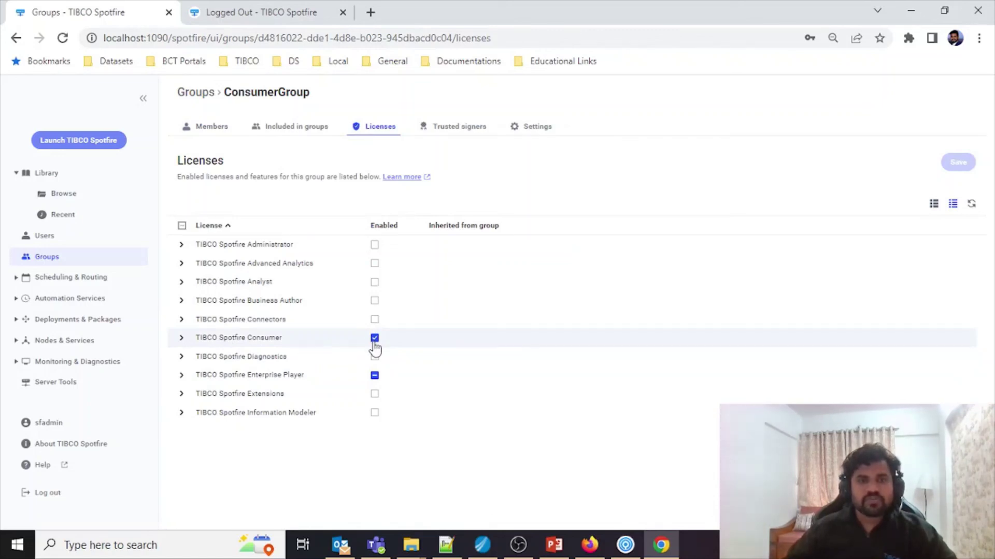
pyautogui.click(181, 376)
pyautogui.scroll(-3, 206, 399)
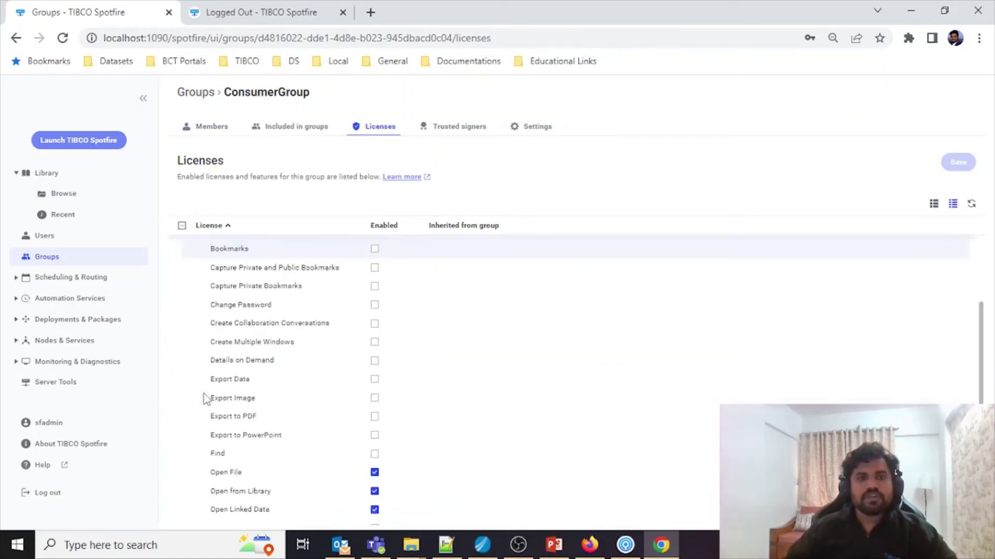
pyautogui.scroll(-4, 206, 399)
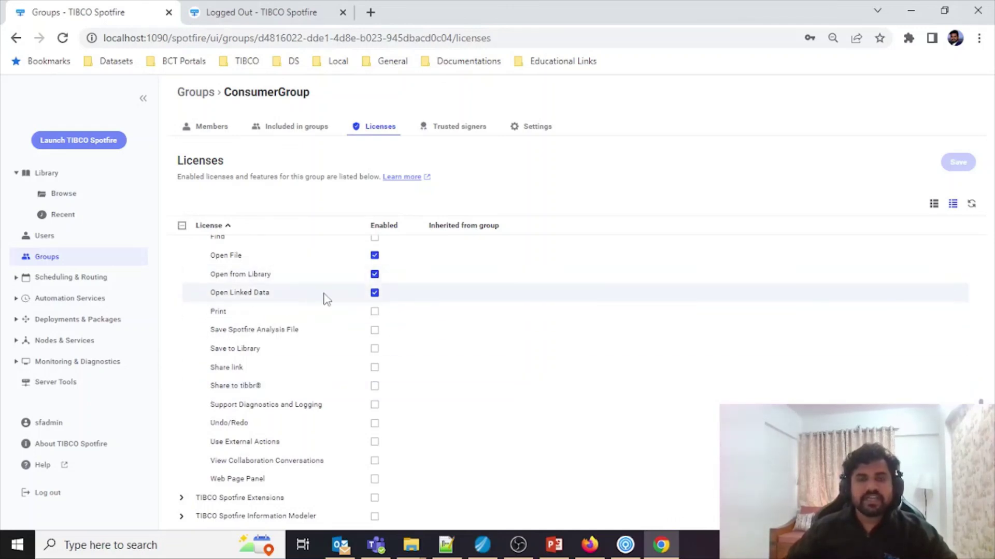
pyautogui.scroll(7, 325, 299)
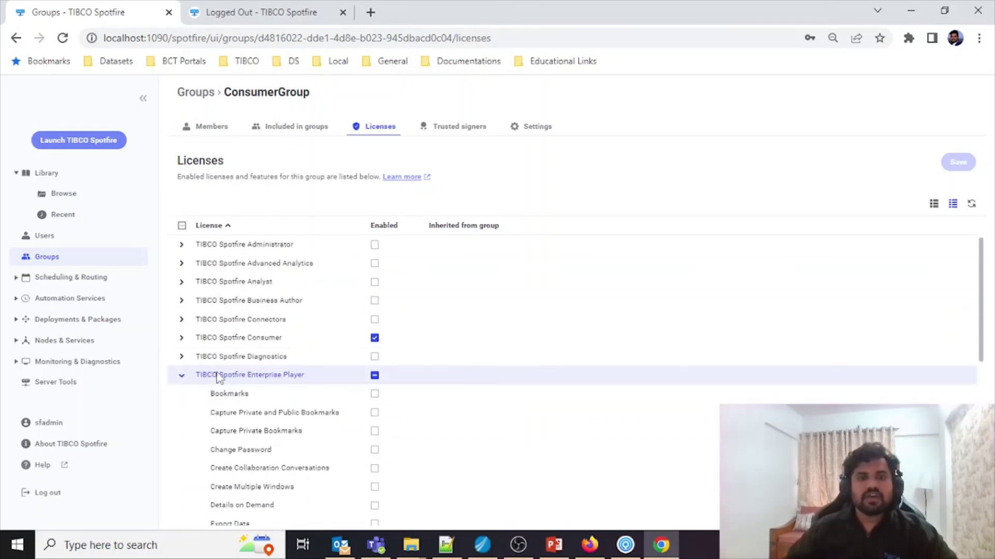